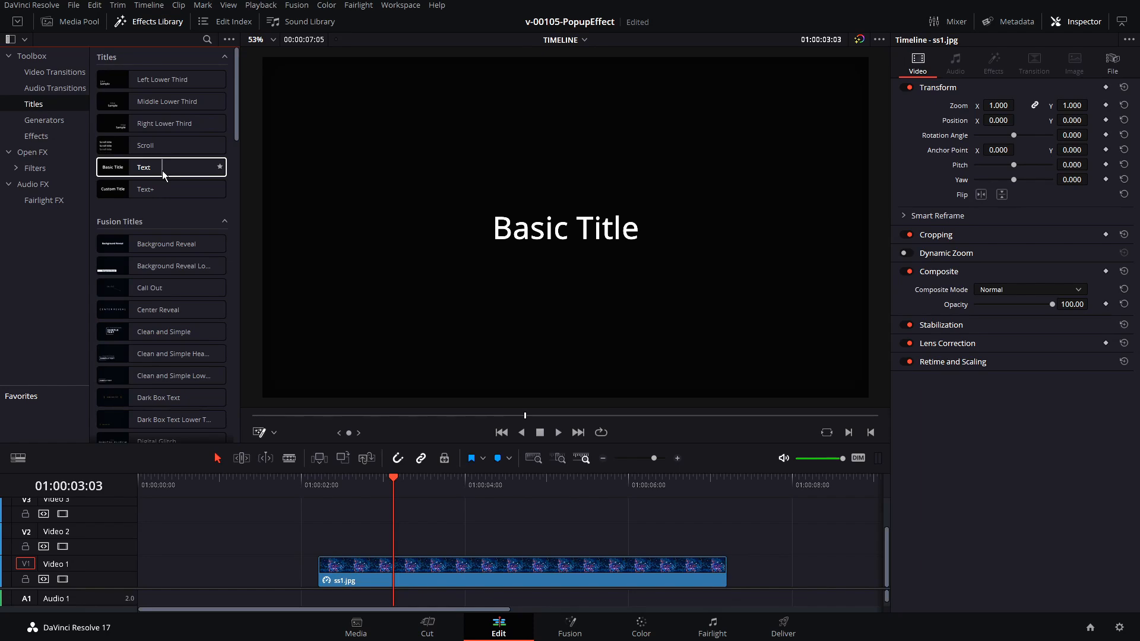
Add a Text+ title on Video 2 above the ss1.jpg clip and shorten it to end before the image does.
left_click(145, 190)
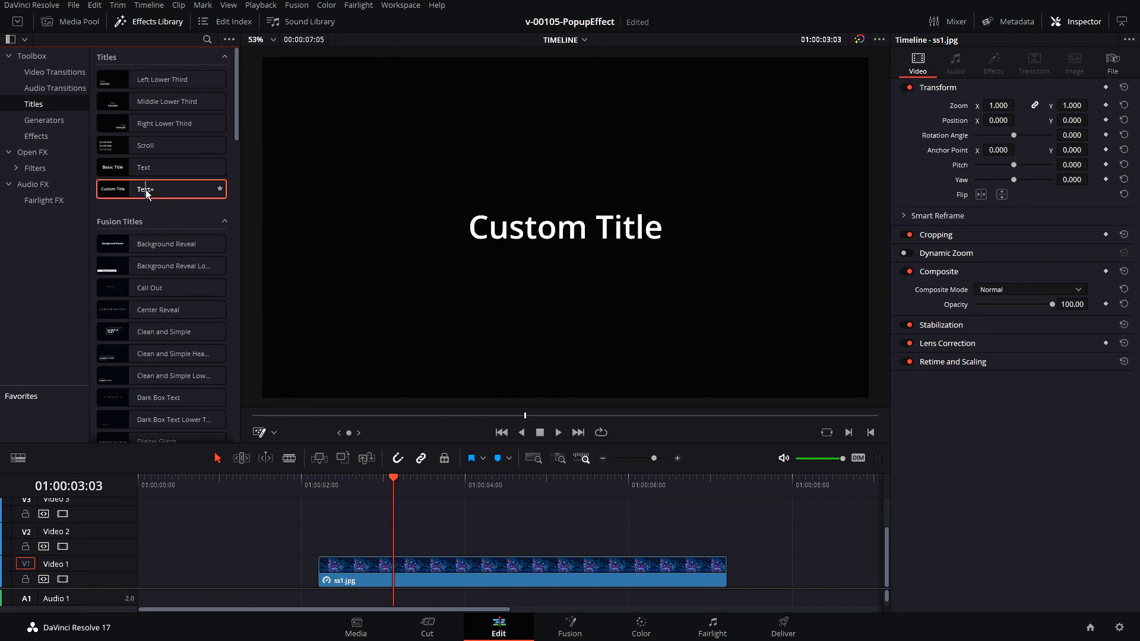
left_click_drag(145, 190, 382, 531)
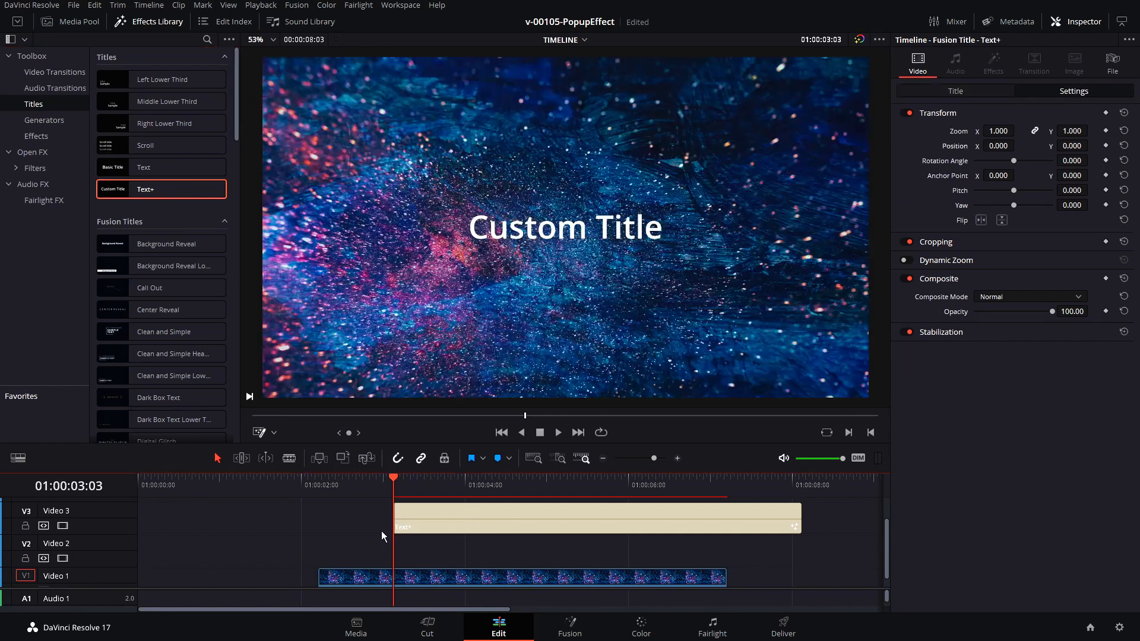
left_click_drag(801, 519, 698, 526)
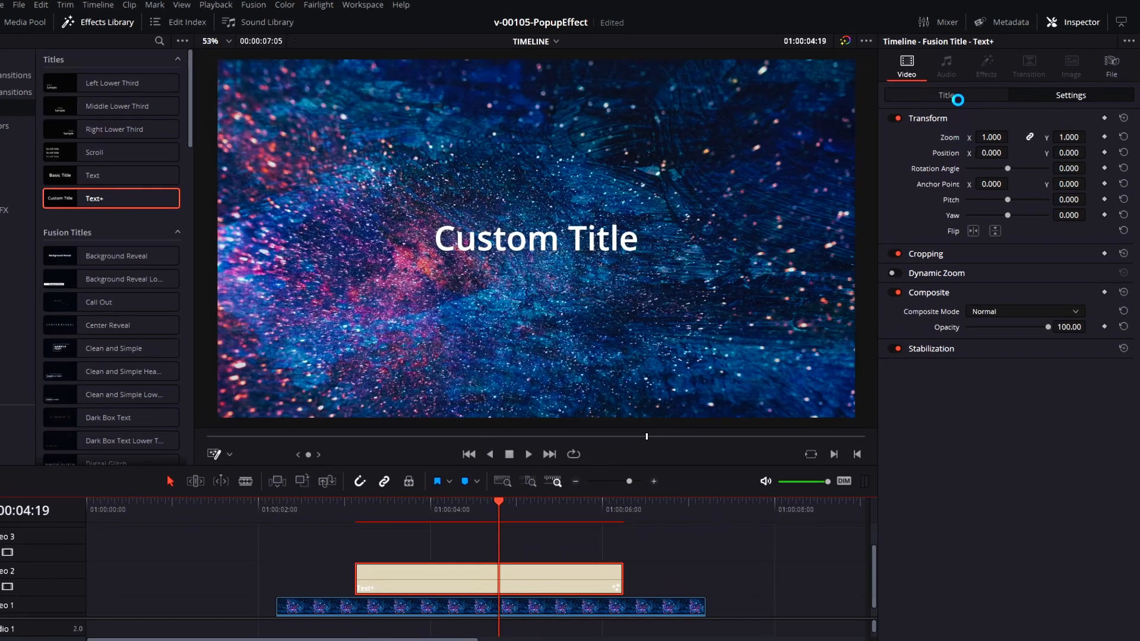
Set the title text to POPUP and enlarge it to a size of about 0.19.
left_click(956, 91)
key("ctrl+a")
type("POPUP")
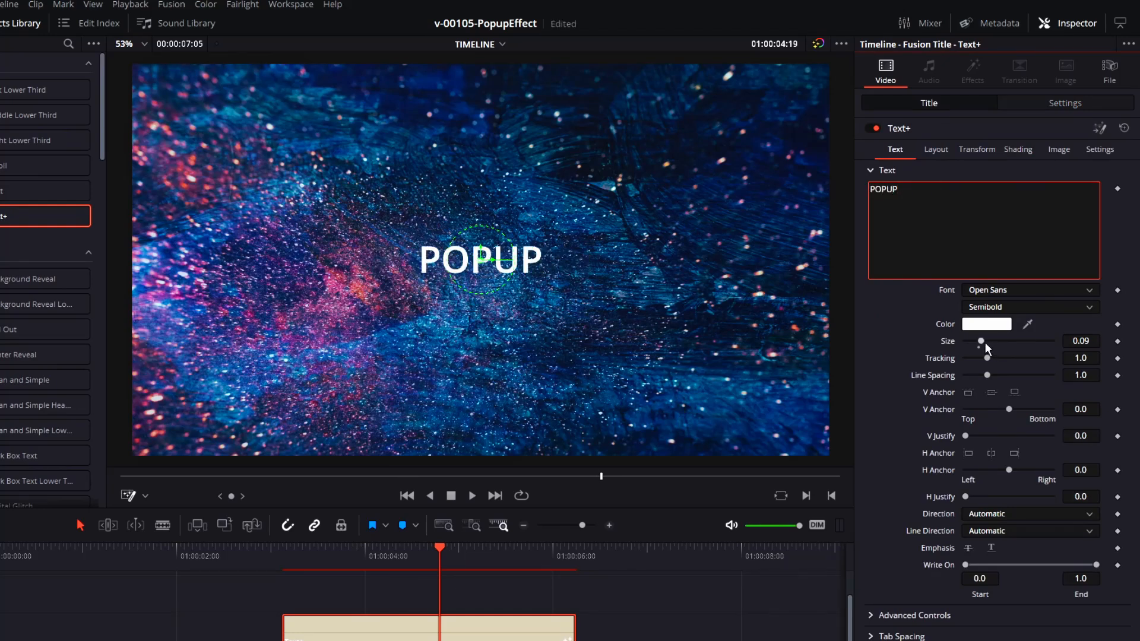
left_click_drag(983, 342, 1001, 341)
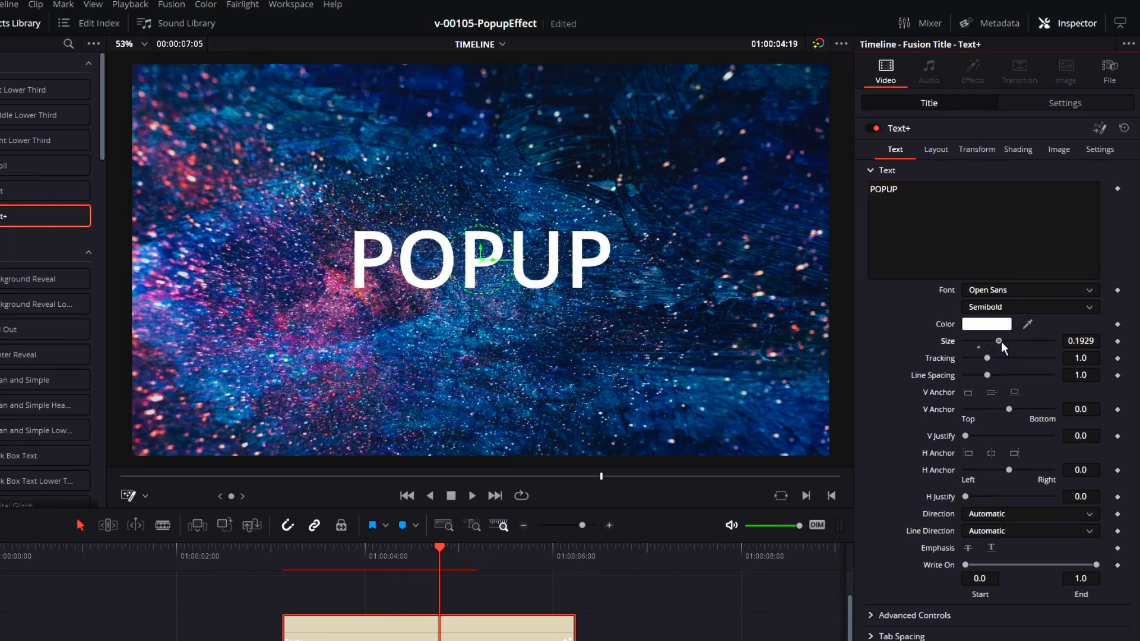
Set the title's font to Montserrat in the Bold style.
left_click(1014, 291)
left_click(986, 398)
left_click(1010, 307)
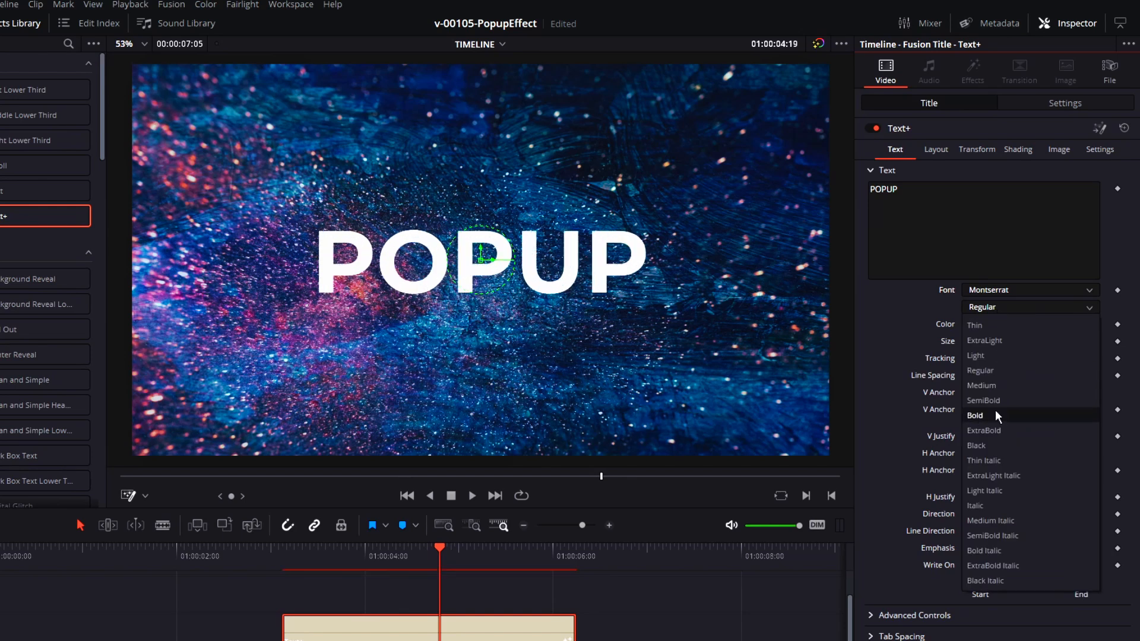
left_click(995, 409)
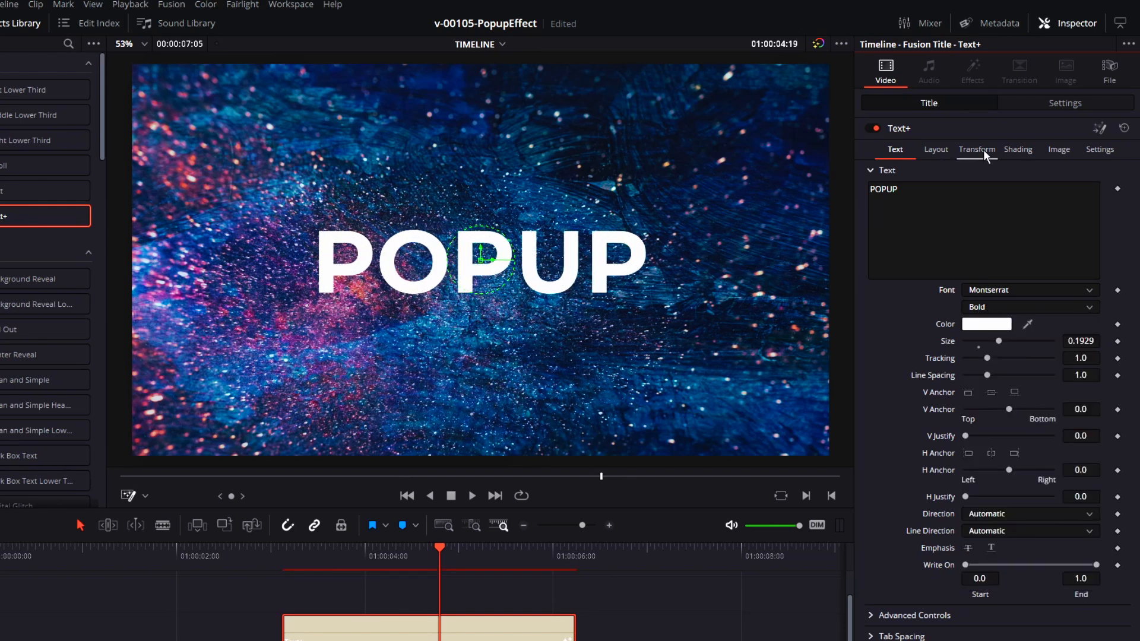
Enable shading element 2 to give the title an outline.
left_click(1017, 151)
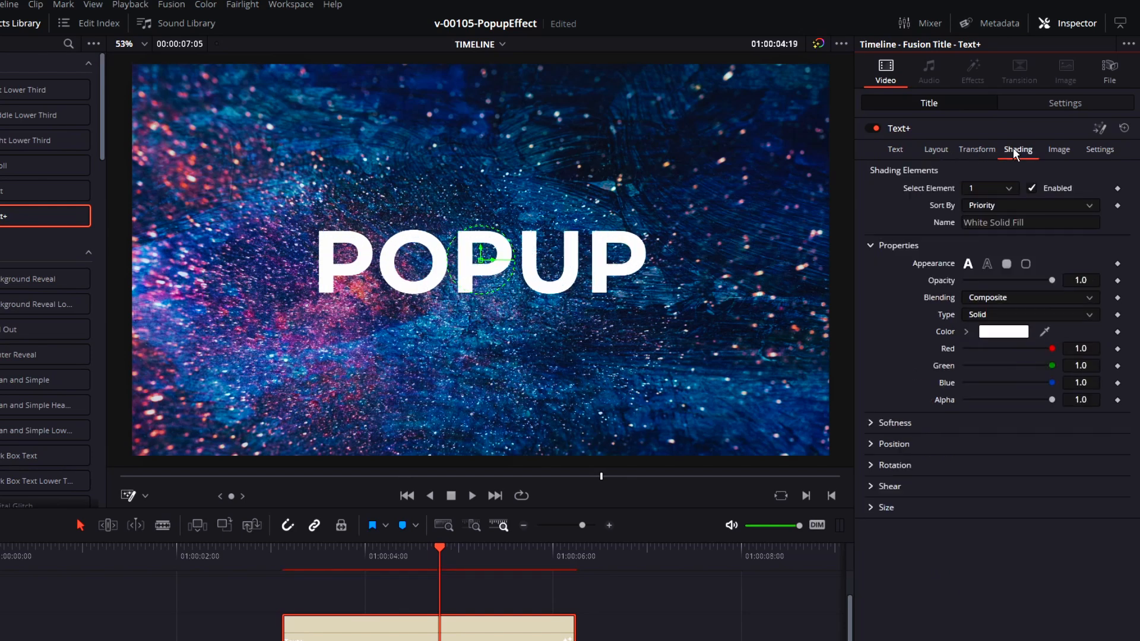
left_click(995, 190)
left_click(987, 223)
left_click(1037, 192)
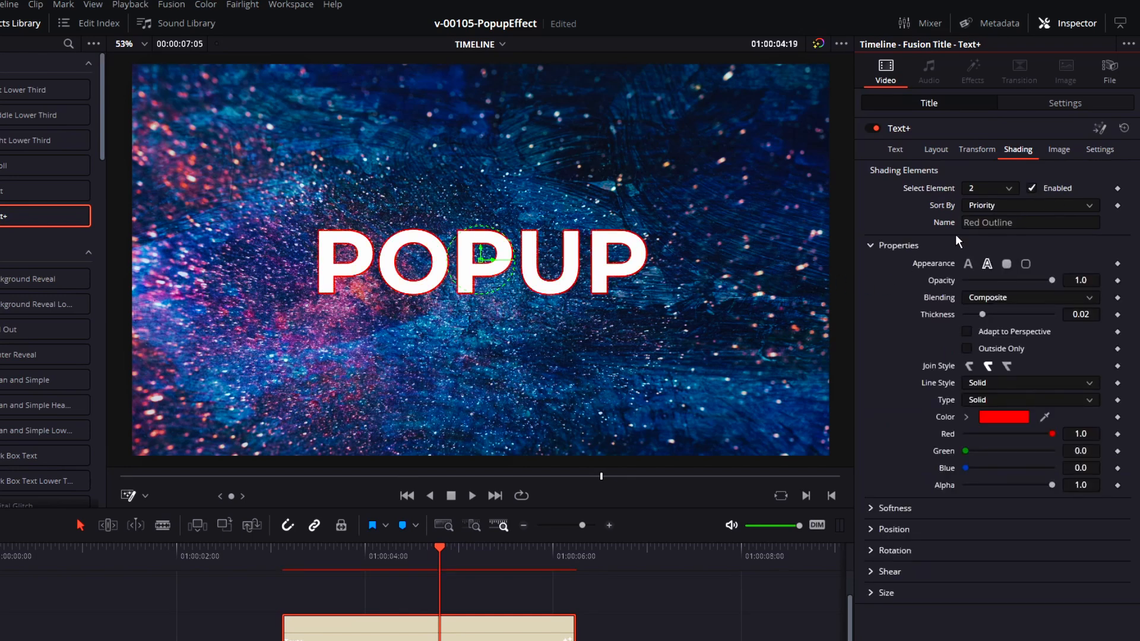
Change the title's outline color to black and set its thickness to 0.2.
left_click(1003, 418)
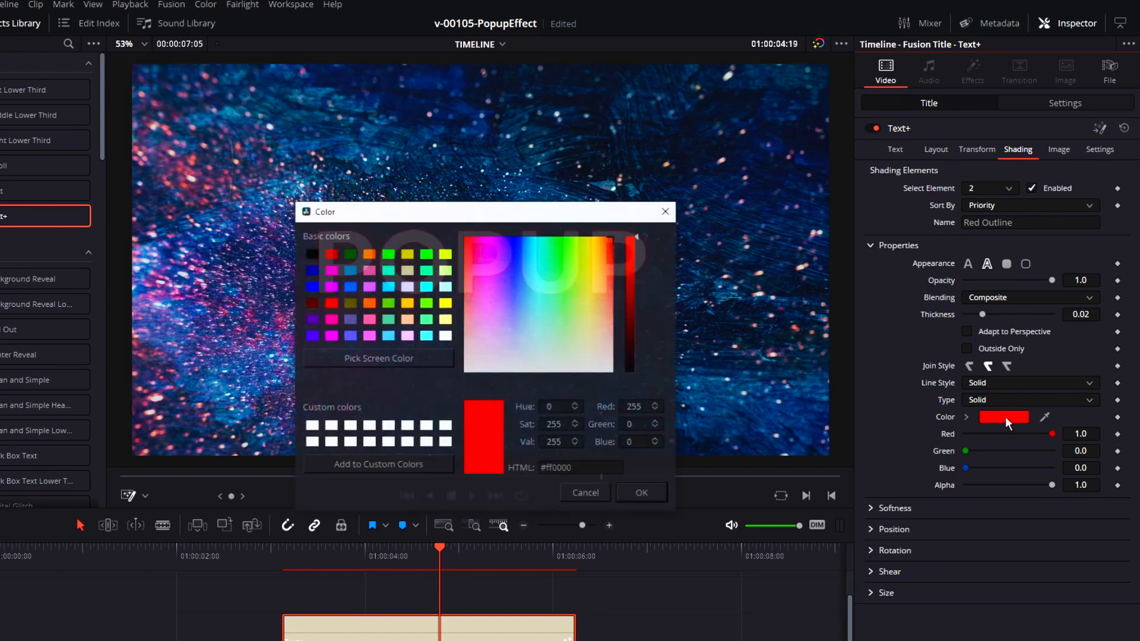
left_click(313, 254)
left_click(649, 492)
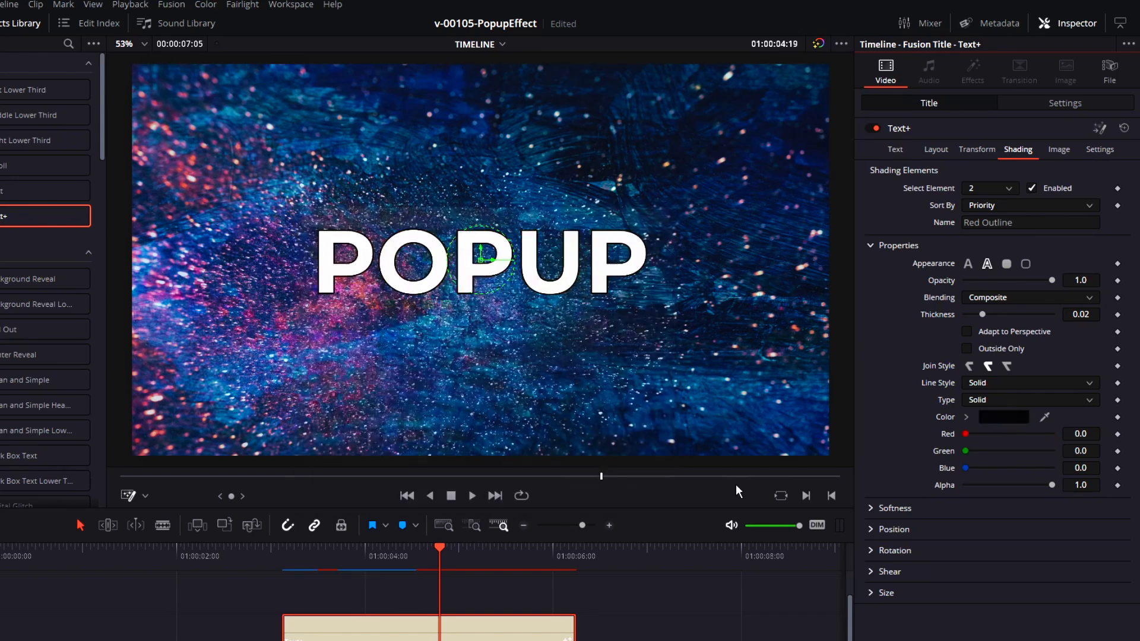
left_click_drag(981, 315, 1080, 314)
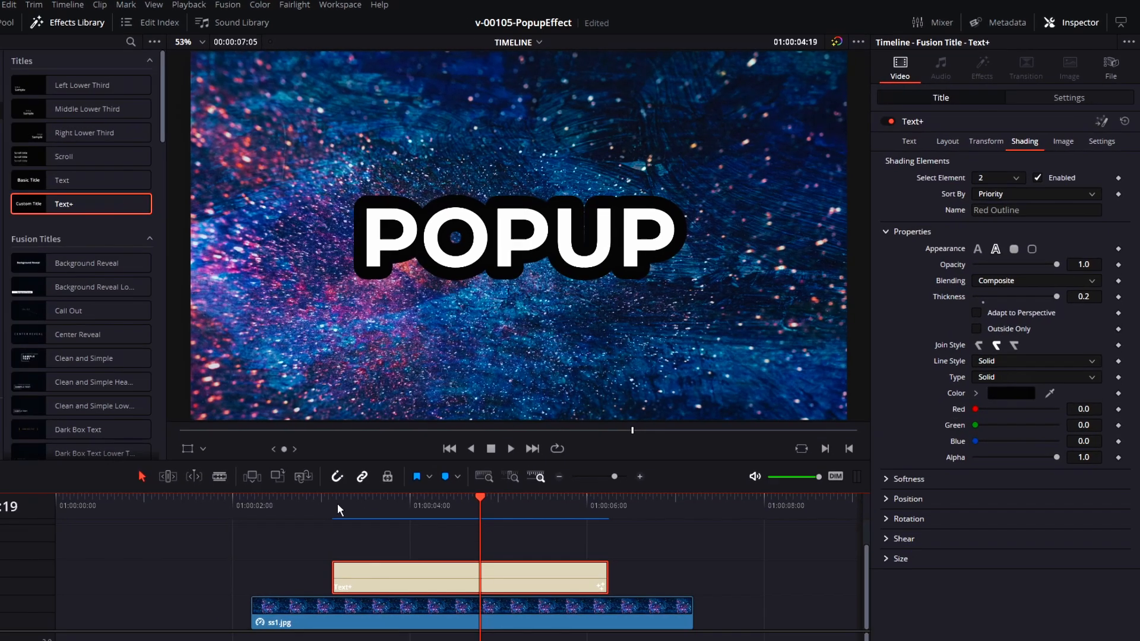
Add a zoom keyframe of 1.000 on the title's first frame and another seven frames after it, at 01:00:03:10.
left_click(289, 538)
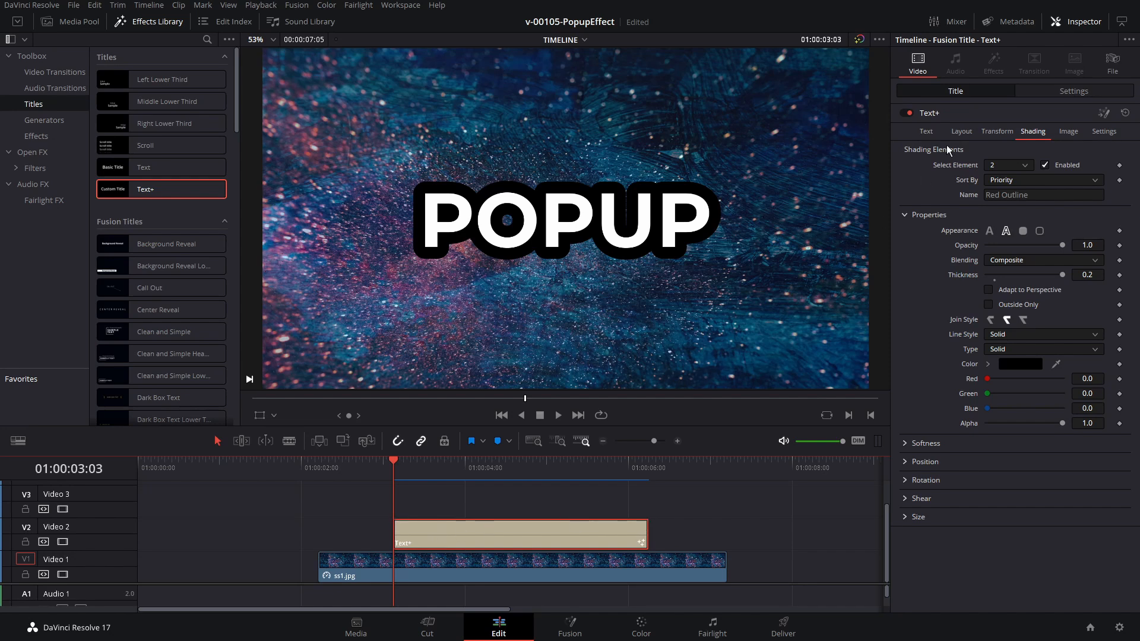
left_click(1074, 91)
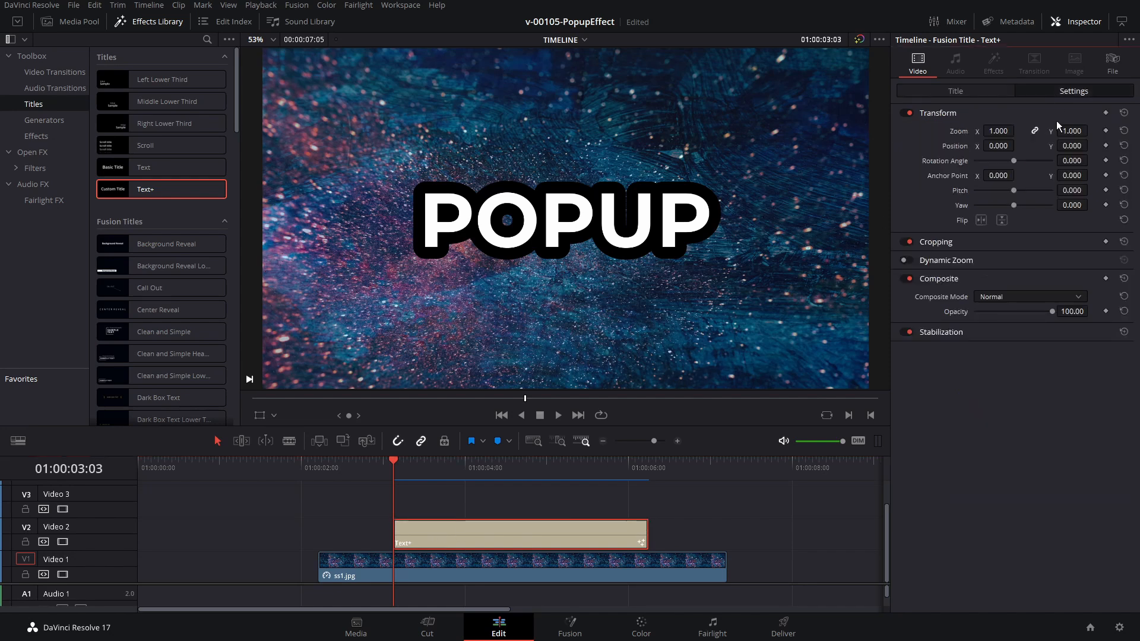
left_click(1106, 131)
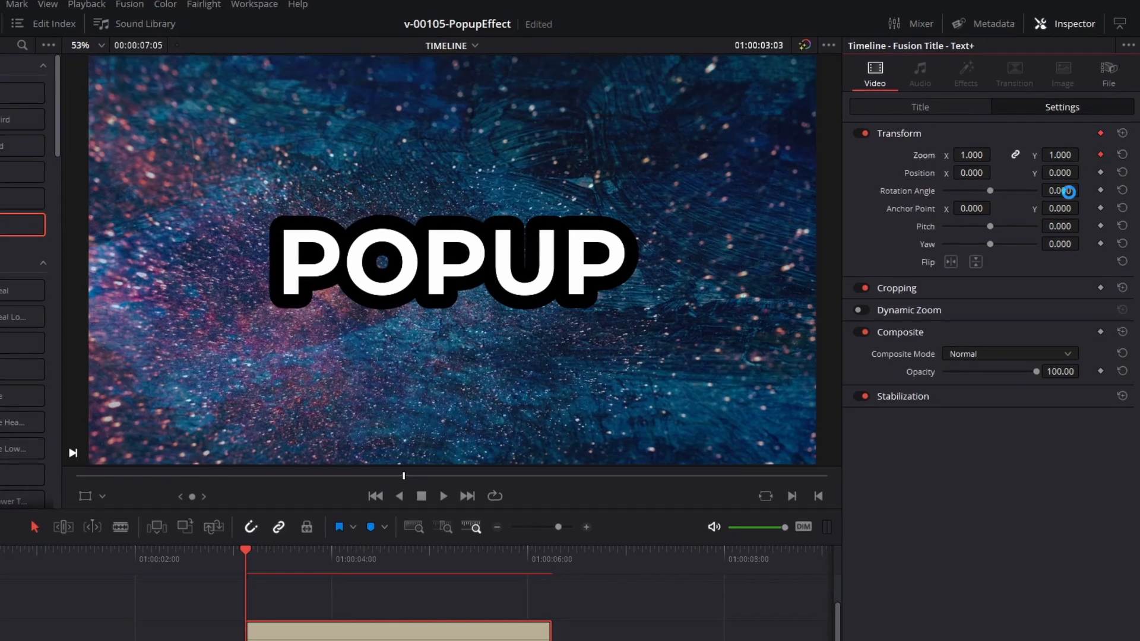
key("Right")
key("Right")
key("Right")
key("Right")
key("Right")
key("Right")
key("Right")
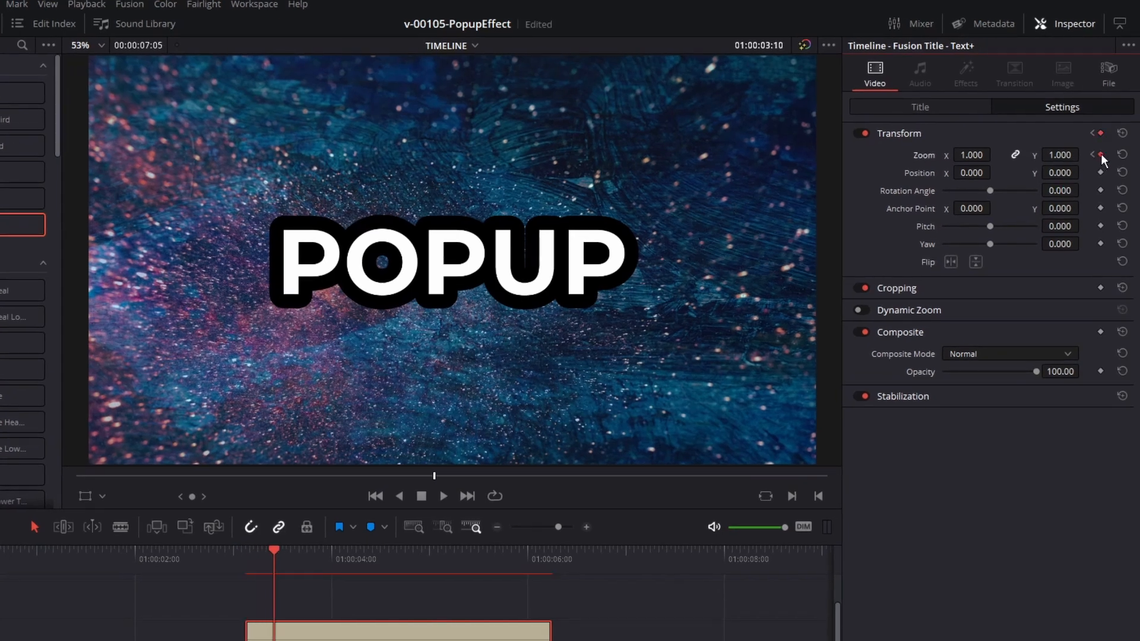
Keyframe the title's zoom at 1.100 on 01:00:03:09 and set the first-frame keyframe's zoom to 0.000.
key("Left")
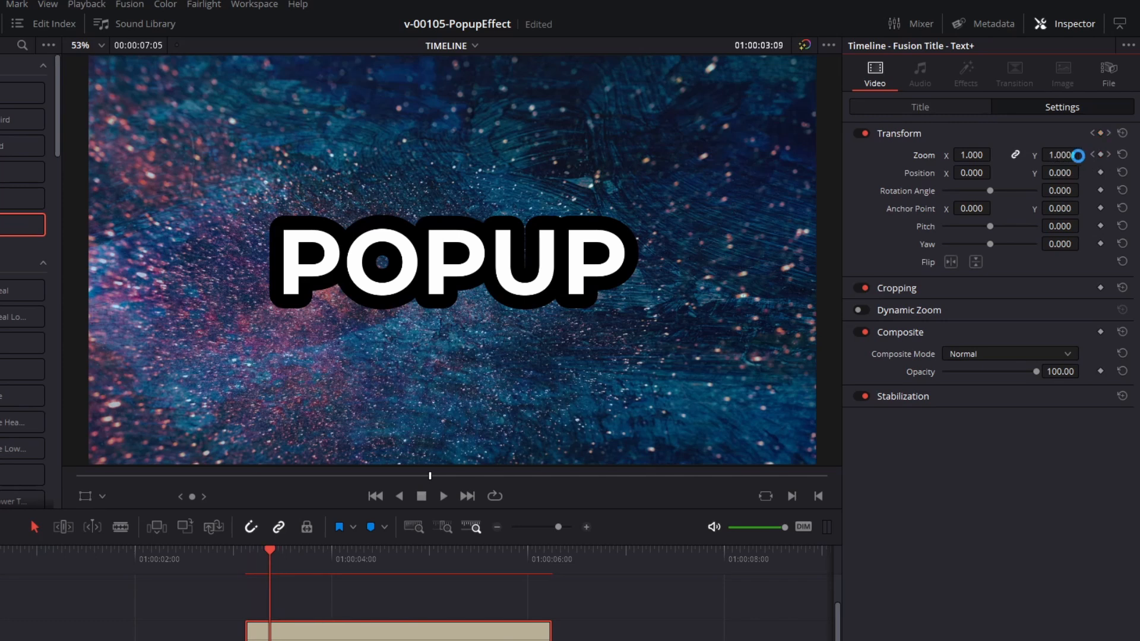
left_click_drag(1062, 156, 1114, 156)
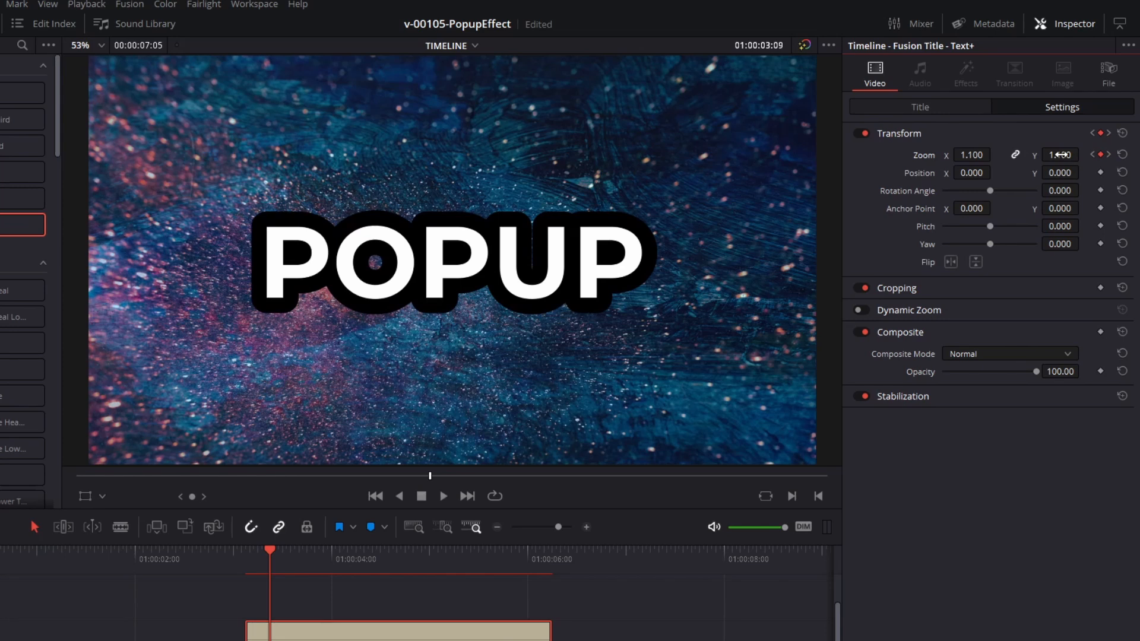
left_click(1092, 156)
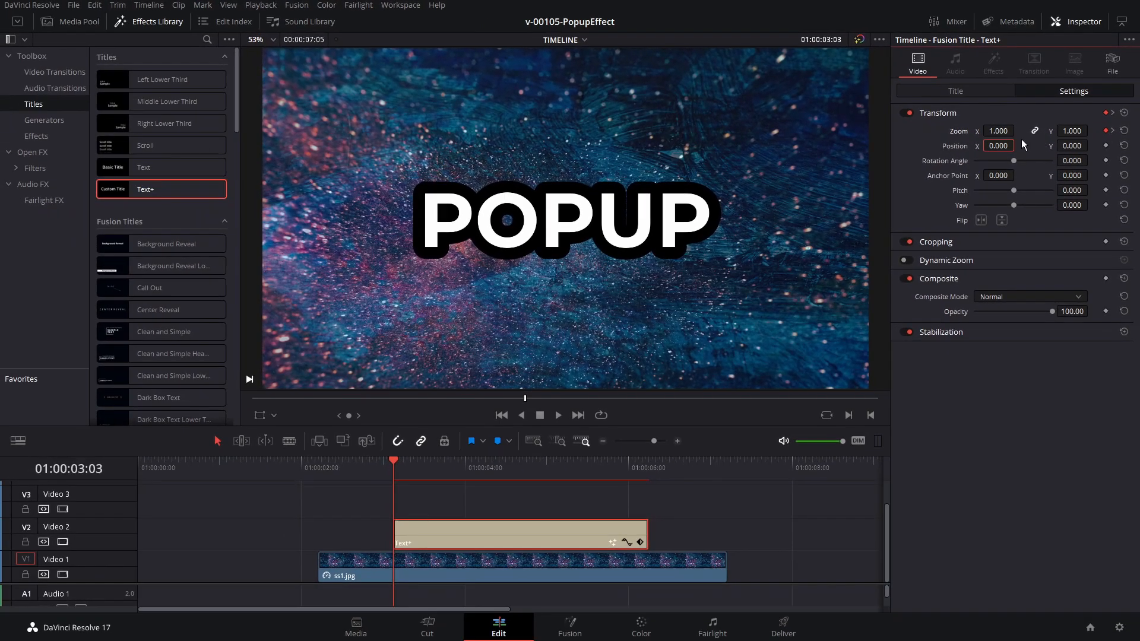
left_click_drag(1002, 131, 911, 234)
Play back the title from its first frame to review the keyframed pop-up, and check the clip's out point.
key("space")
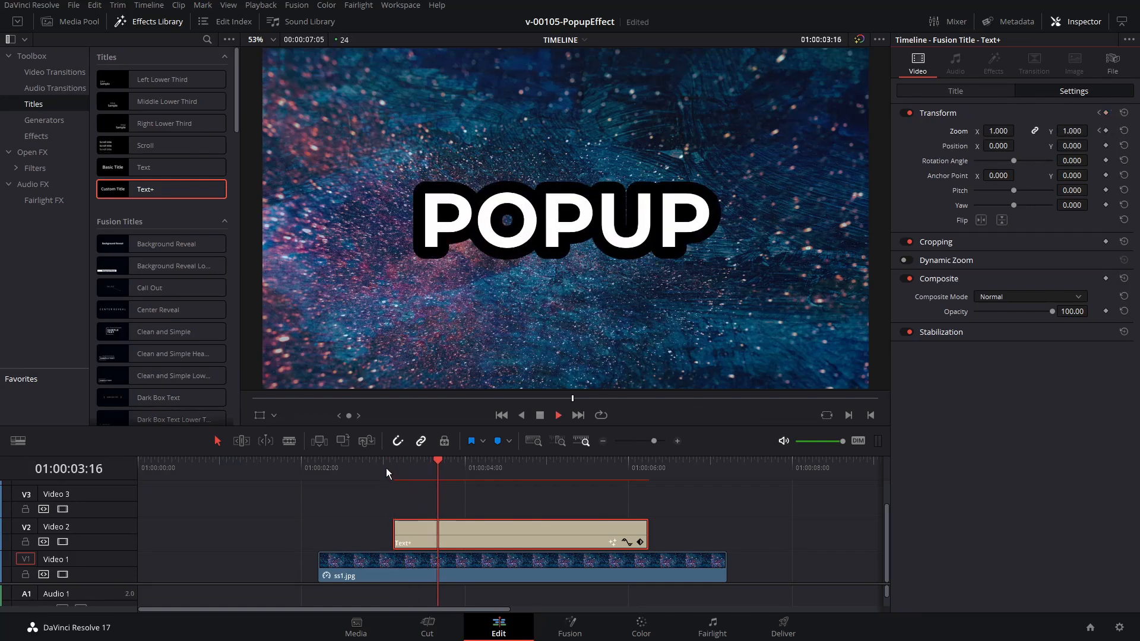
left_click(394, 468)
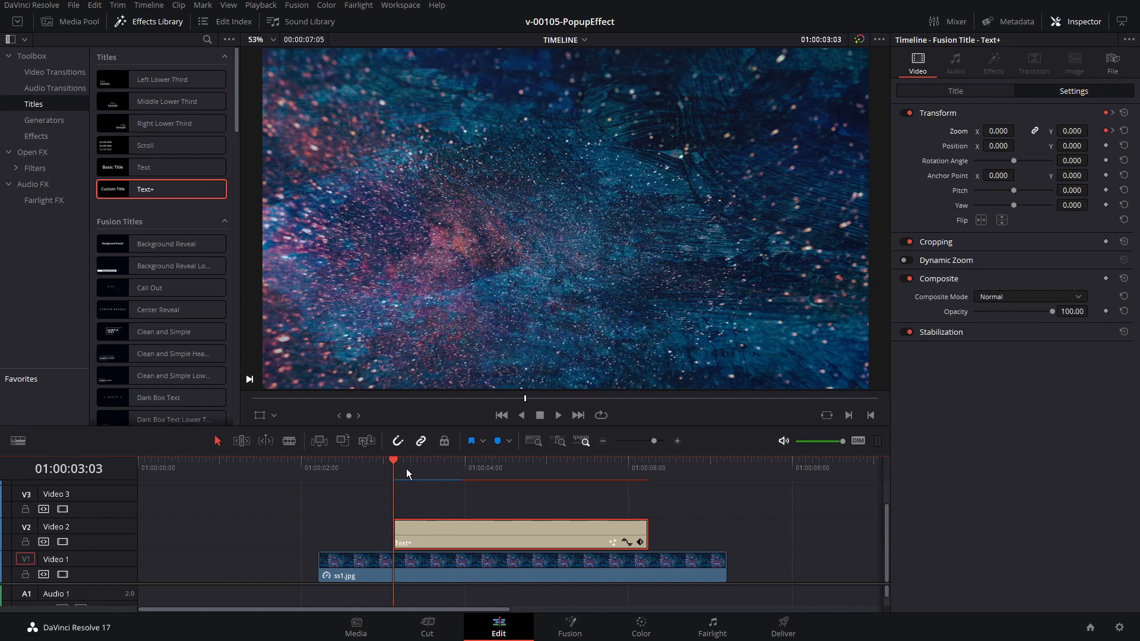
key("space")
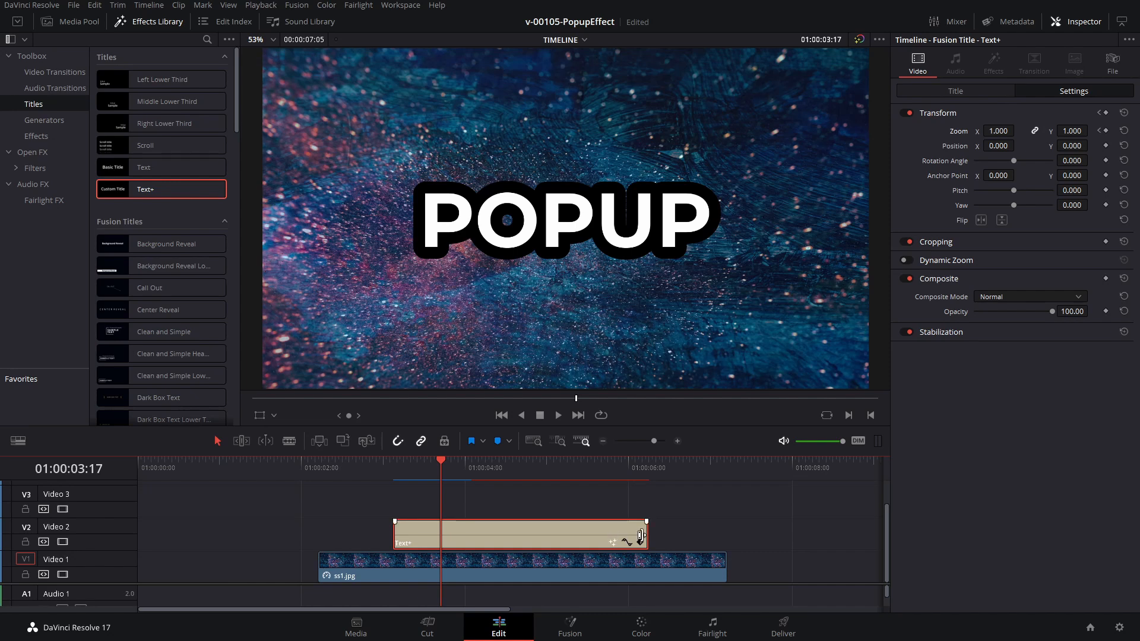
left_click_drag(649, 533, 649, 533)
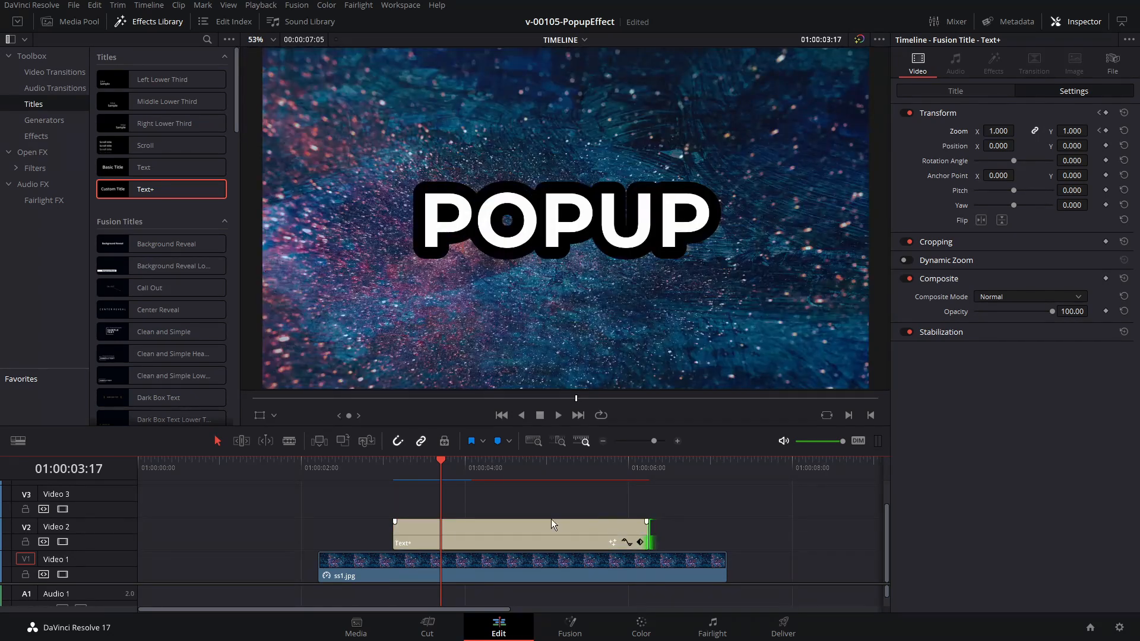
left_click(394, 468)
key("space")
key("space")
Reset the title clip's transform settings to remove its zoom keyframes.
left_click(493, 536)
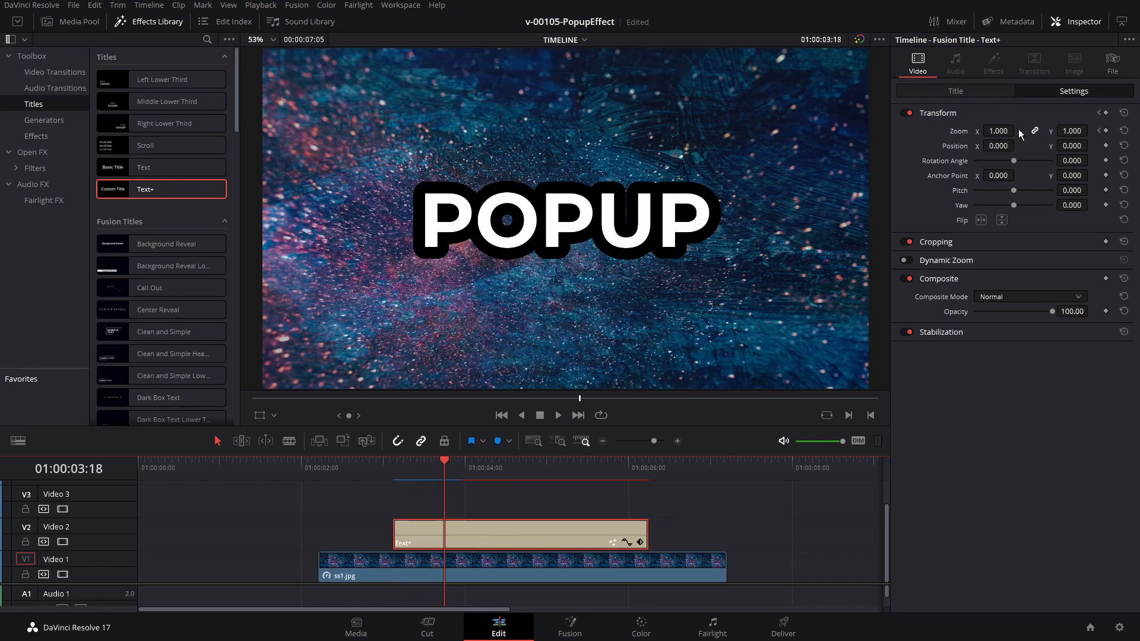
left_click(1124, 113)
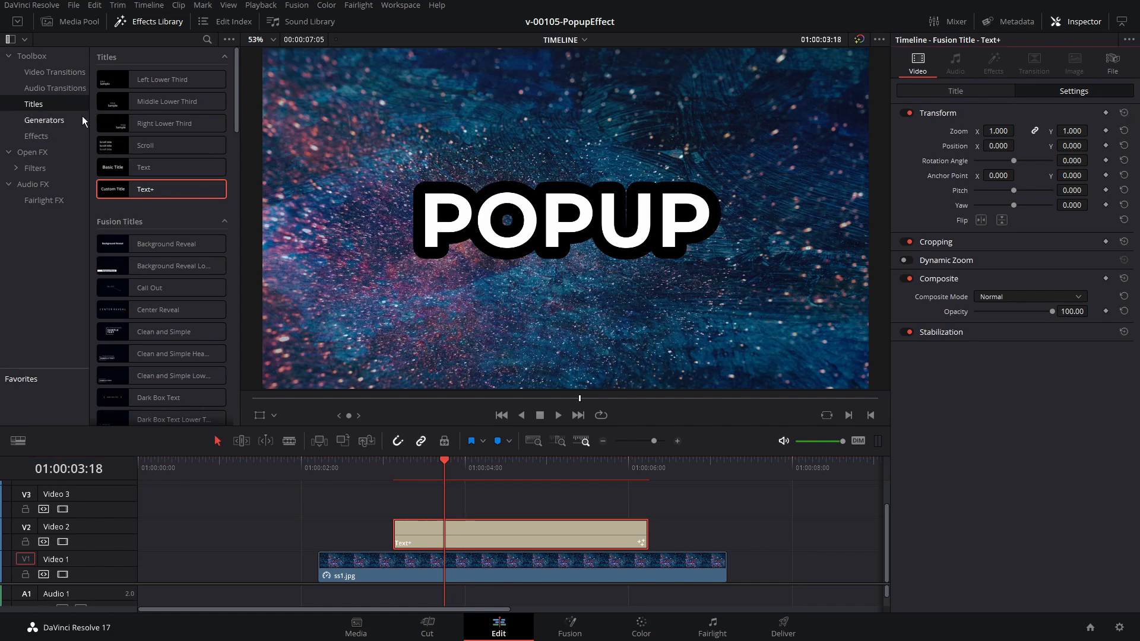
Apply the JustPopInOut effect to the POPUP title clip and play it back.
left_click(36, 136)
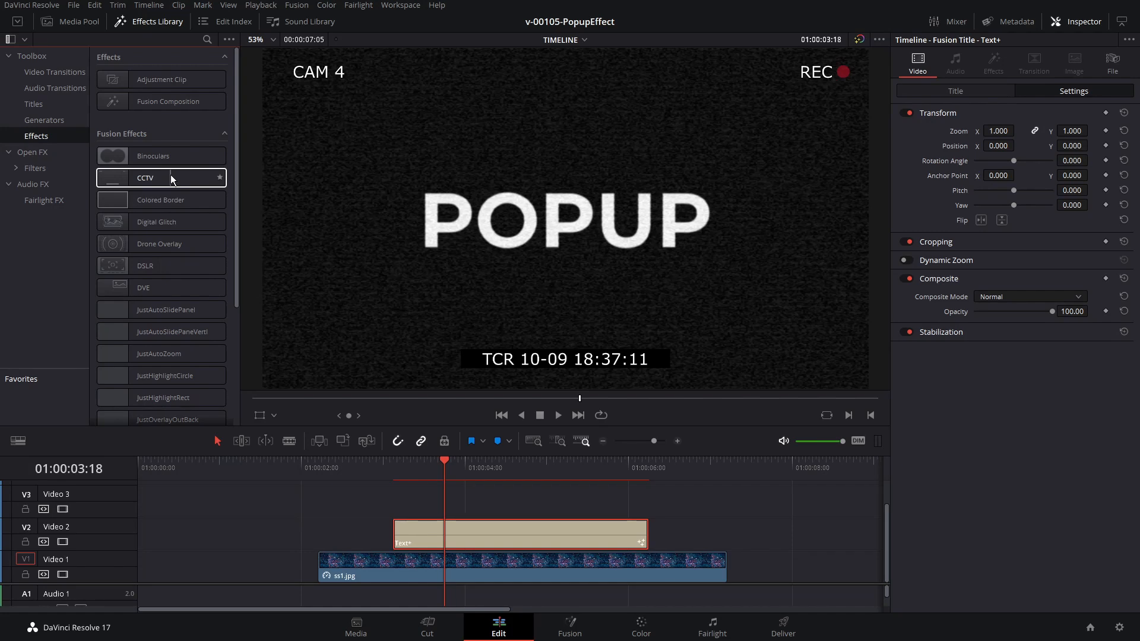
left_click_drag(234, 162, 236, 234)
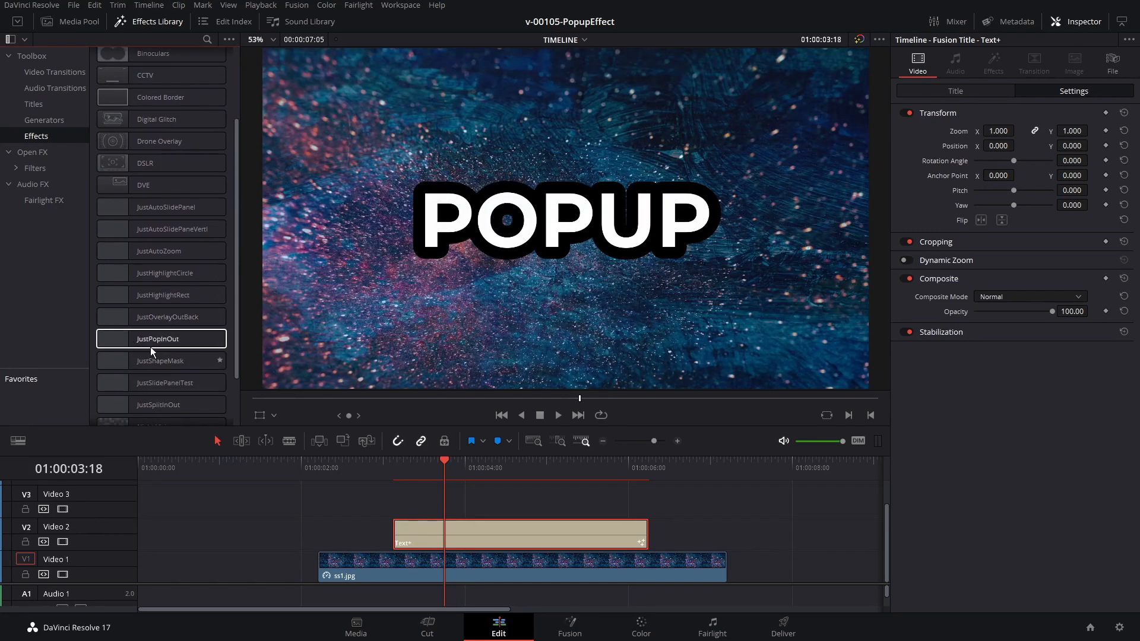
left_click_drag(155, 342, 487, 534)
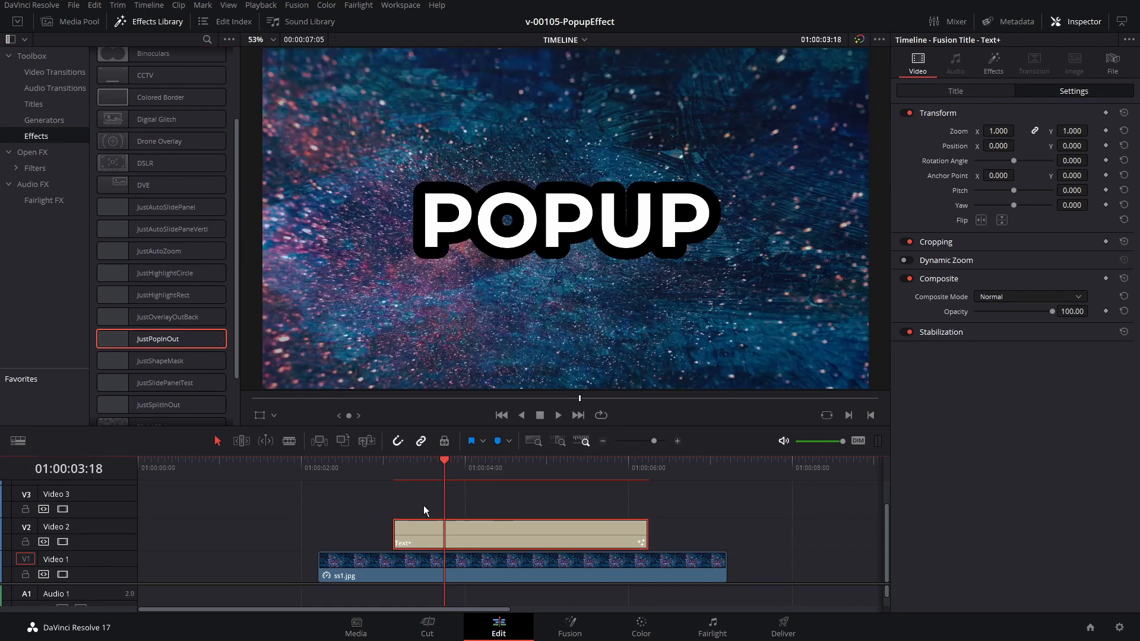
left_click(385, 468)
key("space")
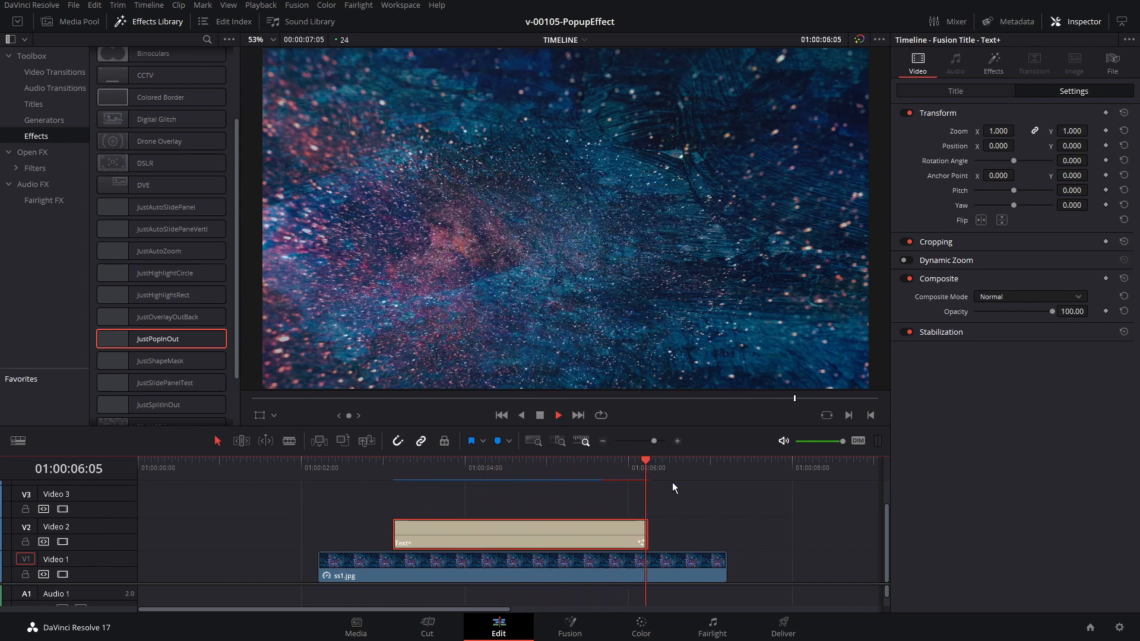
Shorten the title clip to about 1.5 seconds and move it about 8 frames earlier, playing back the pop animation.
left_click(387, 469)
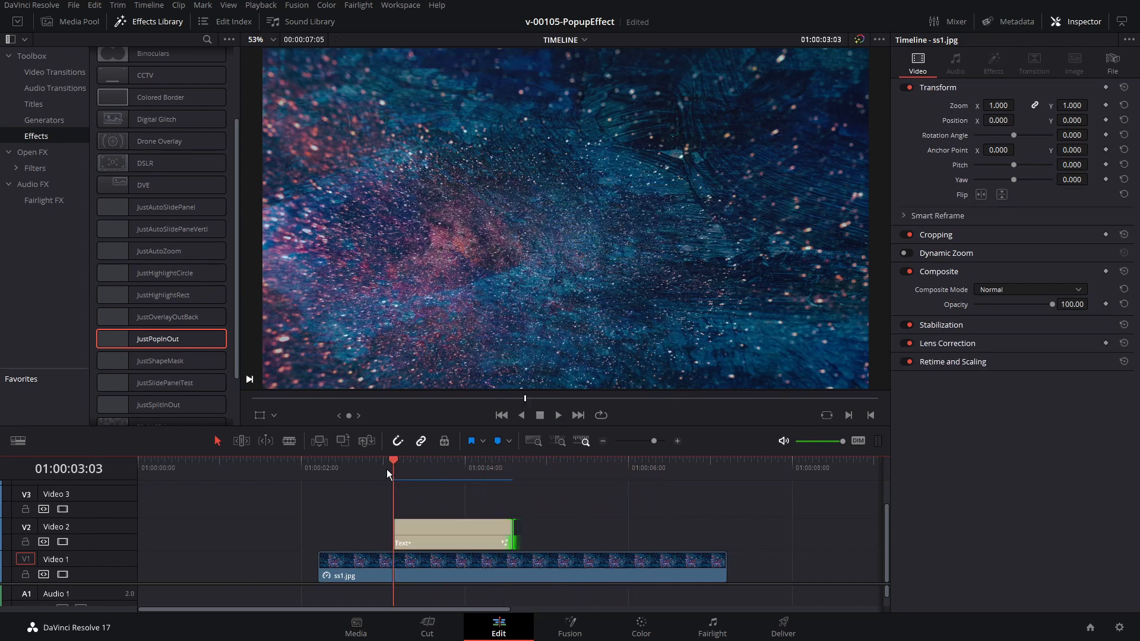
key("space")
left_click(479, 526)
key("space")
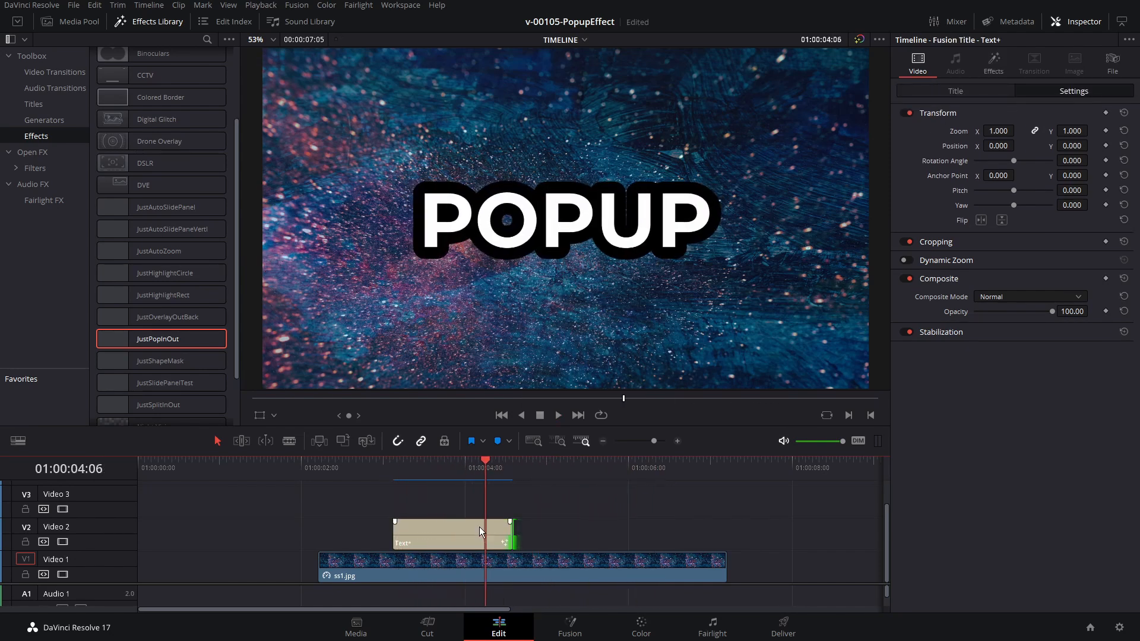
key("space")
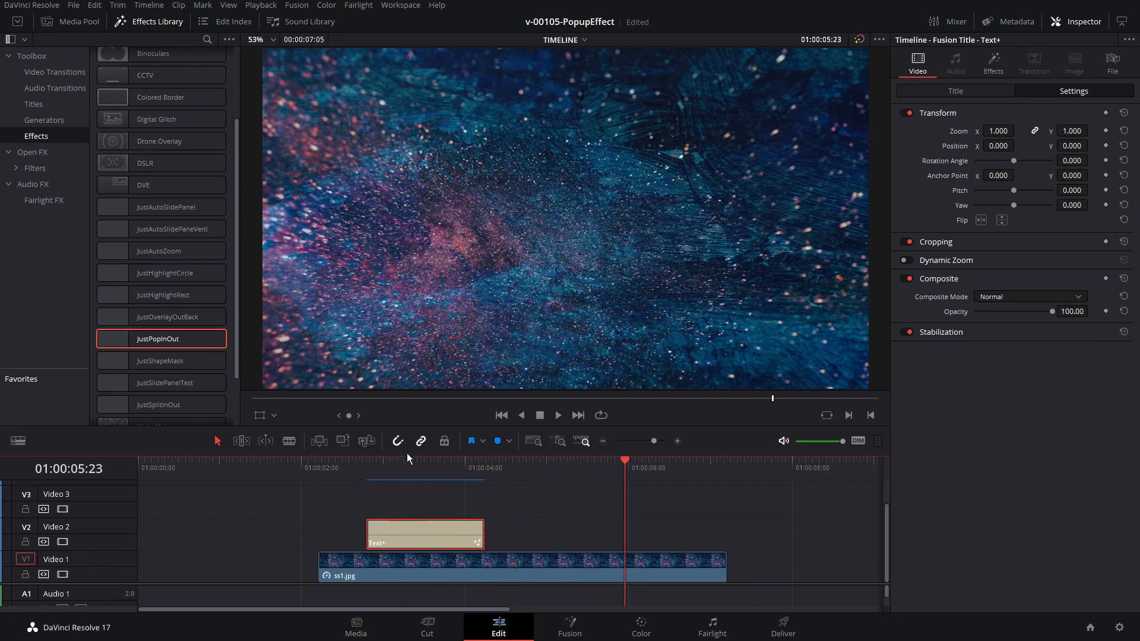
left_click(418, 467)
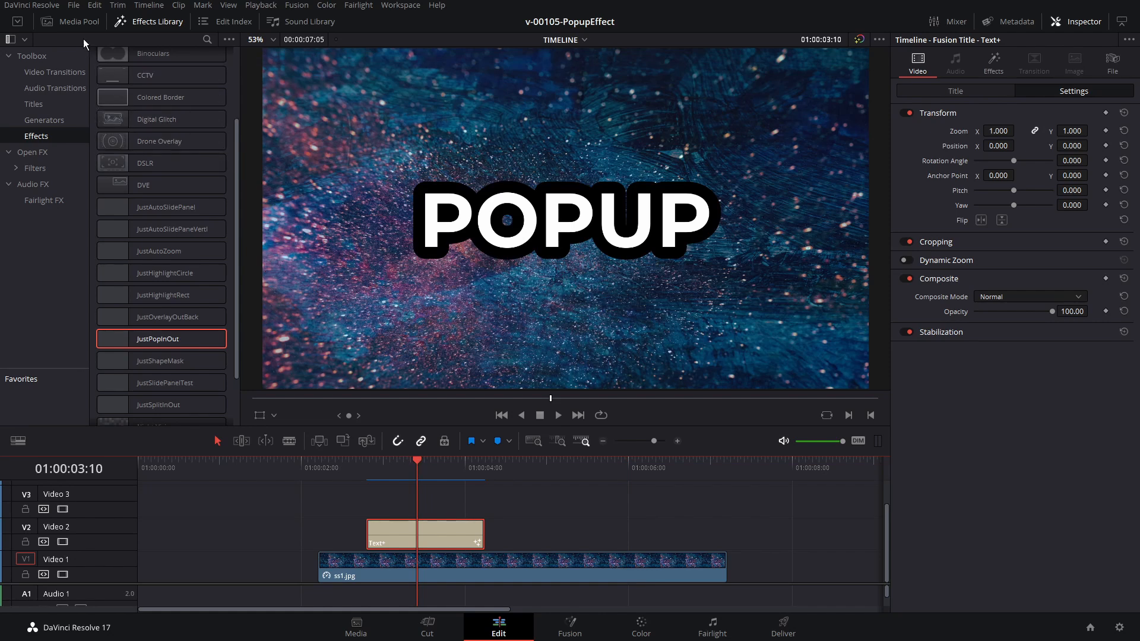
Place DaVinci_Resolve_Logo.png on Video 2 just after the title and shorten it to about one second.
left_click(71, 21)
left_click_drag(63, 77, 579, 538)
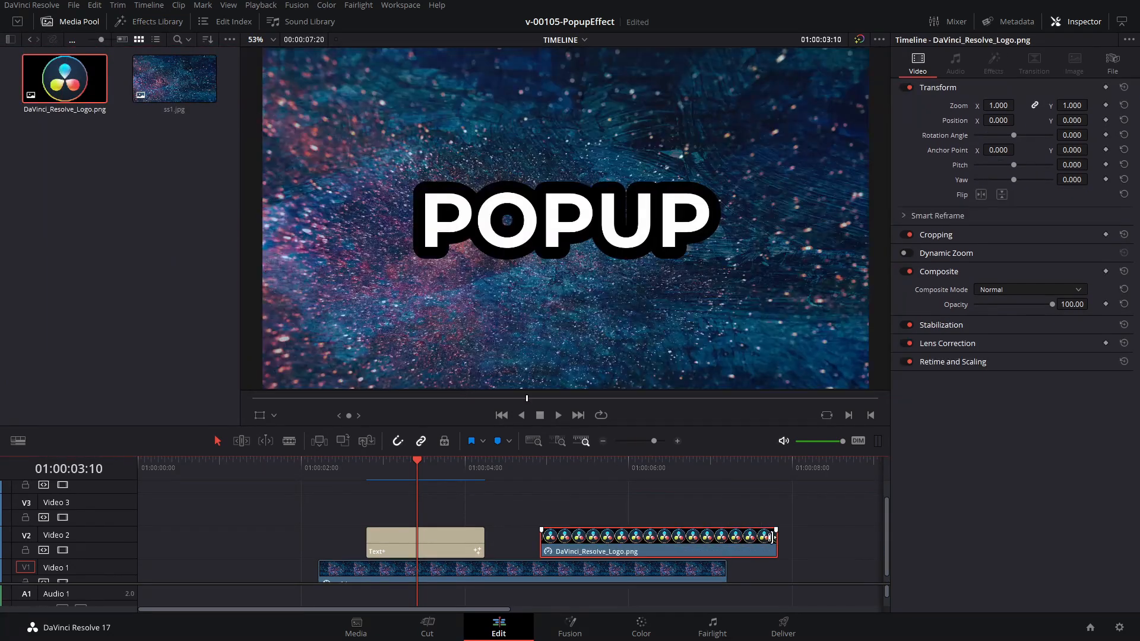
left_click_drag(771, 537, 545, 551)
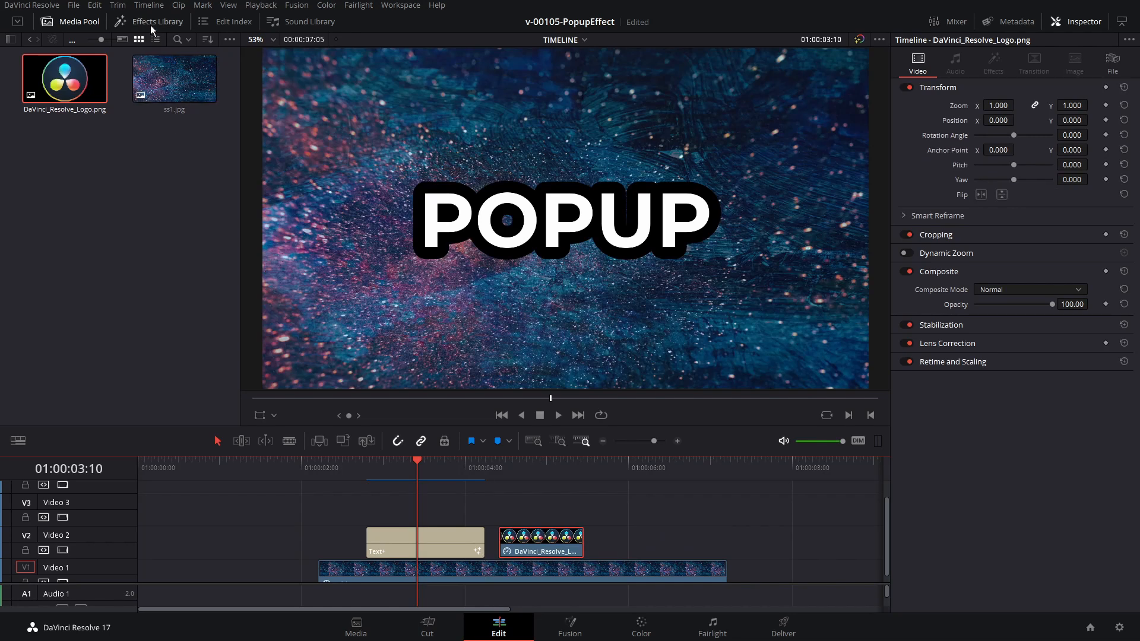
Show the logo clip in the viewer and scale it down to a zoom of 0.270.
left_click(151, 27)
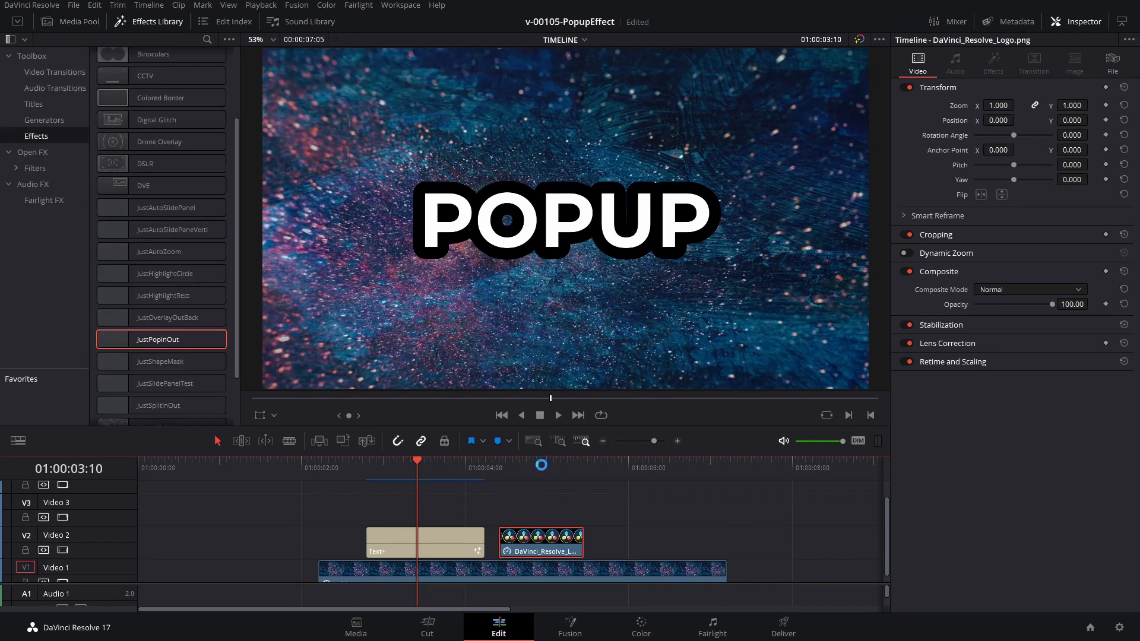
left_click(541, 465)
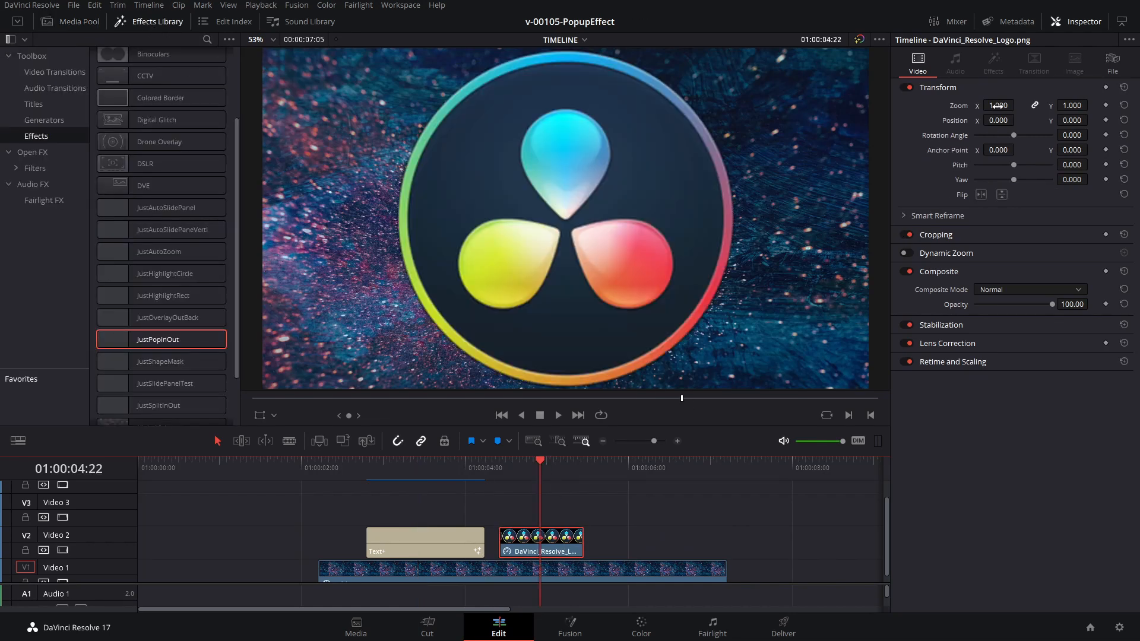
left_click_drag(998, 105, 927, 110)
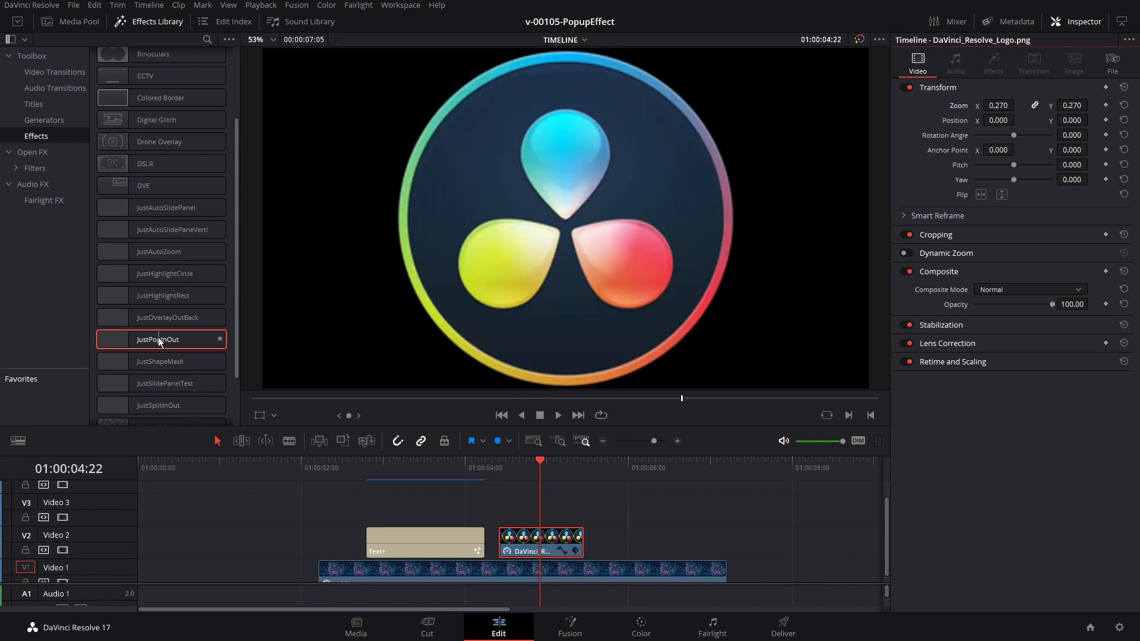
Apply the JustPopInOut effect to the logo clip and play back both pop-up animations.
left_click_drag(158, 341, 526, 525)
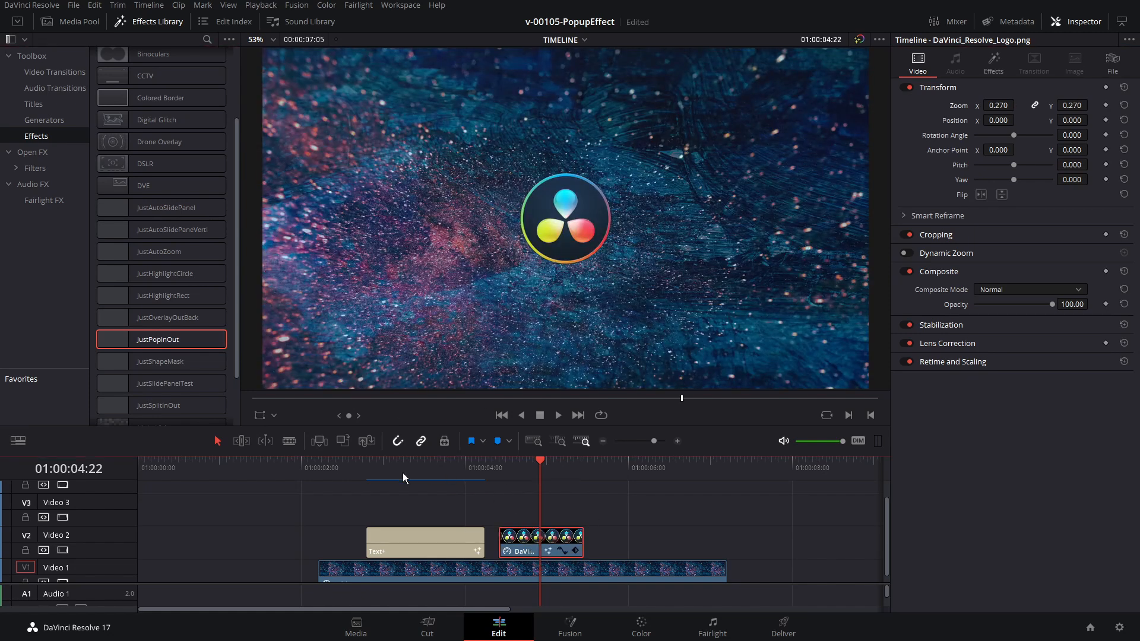
left_click(358, 467)
key("space")
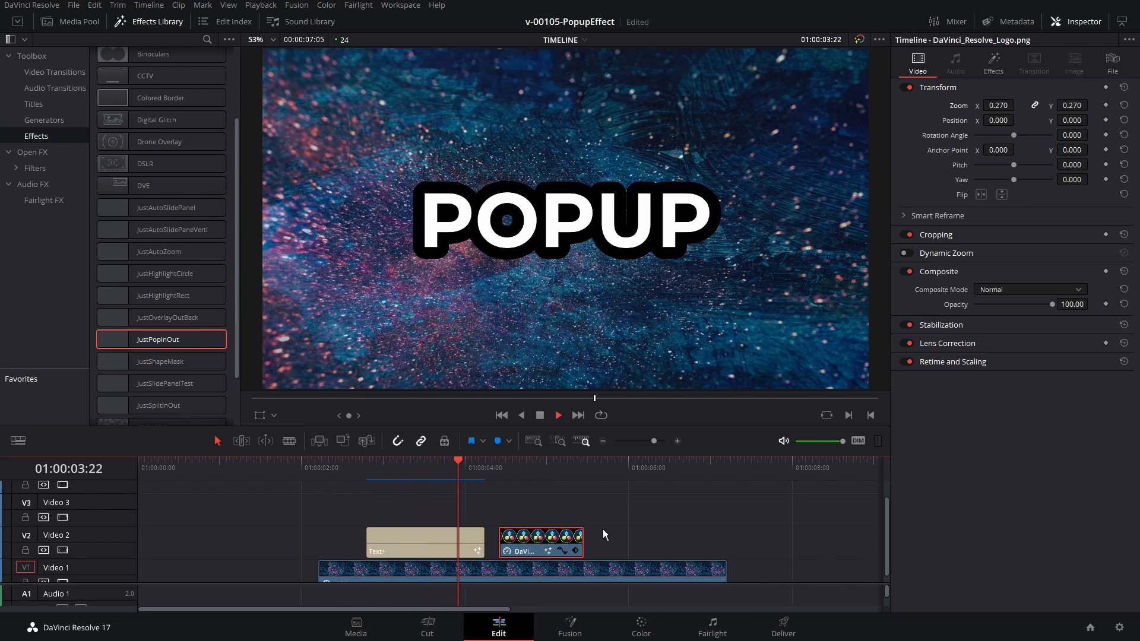
key("space")
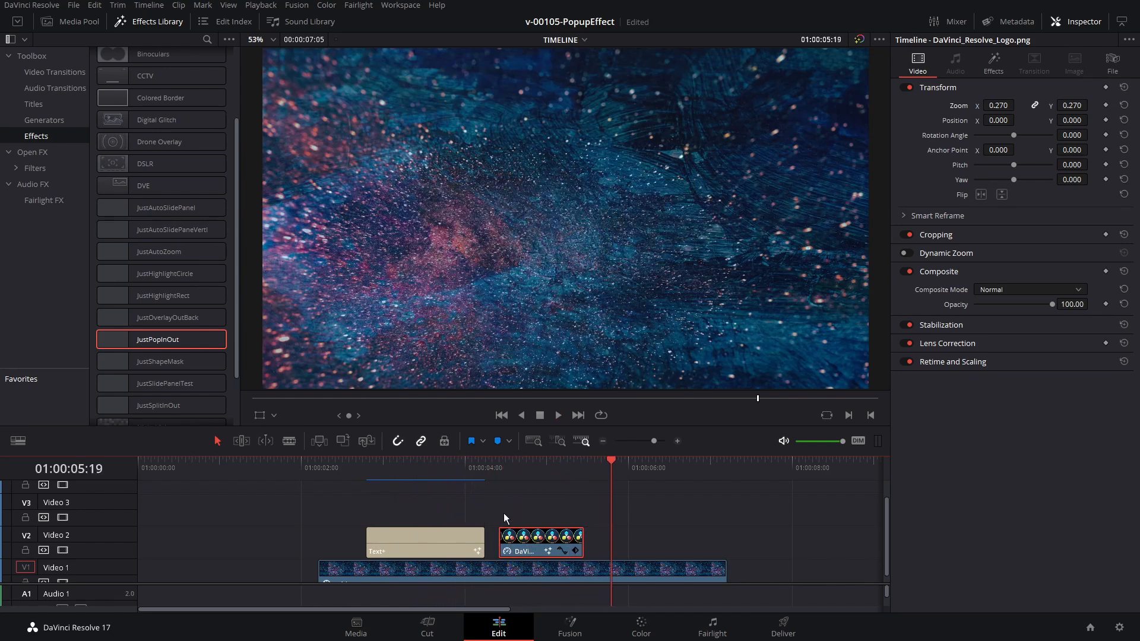
left_click_drag(514, 471, 543, 471)
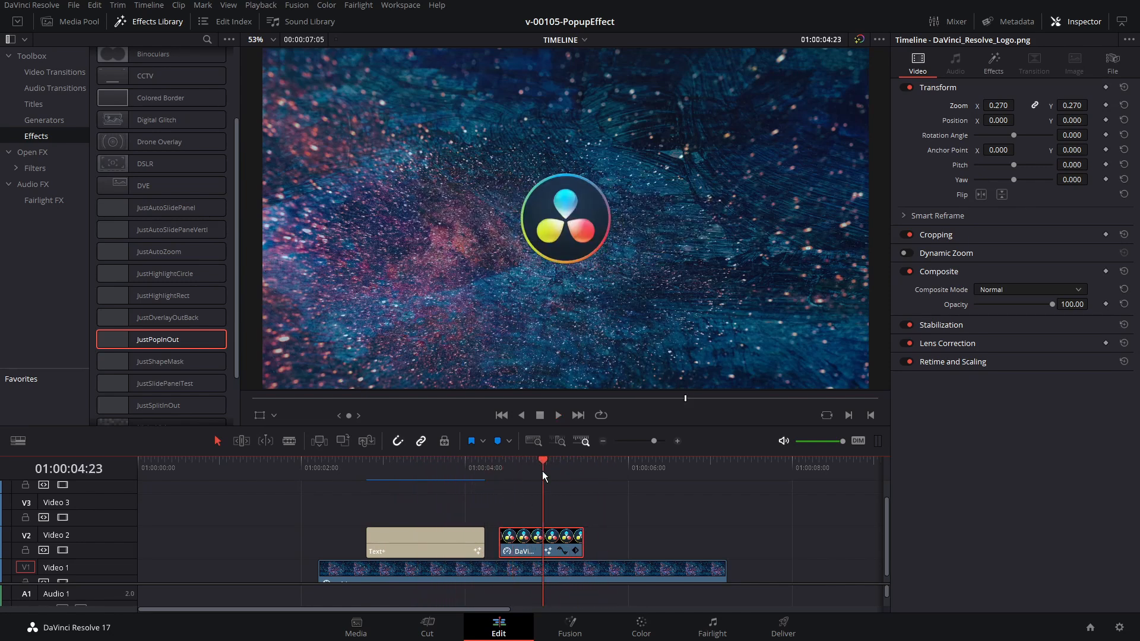
Try moving the title through its clip transform to X -411, Y -311, play it back, and reset the position.
left_click(427, 470)
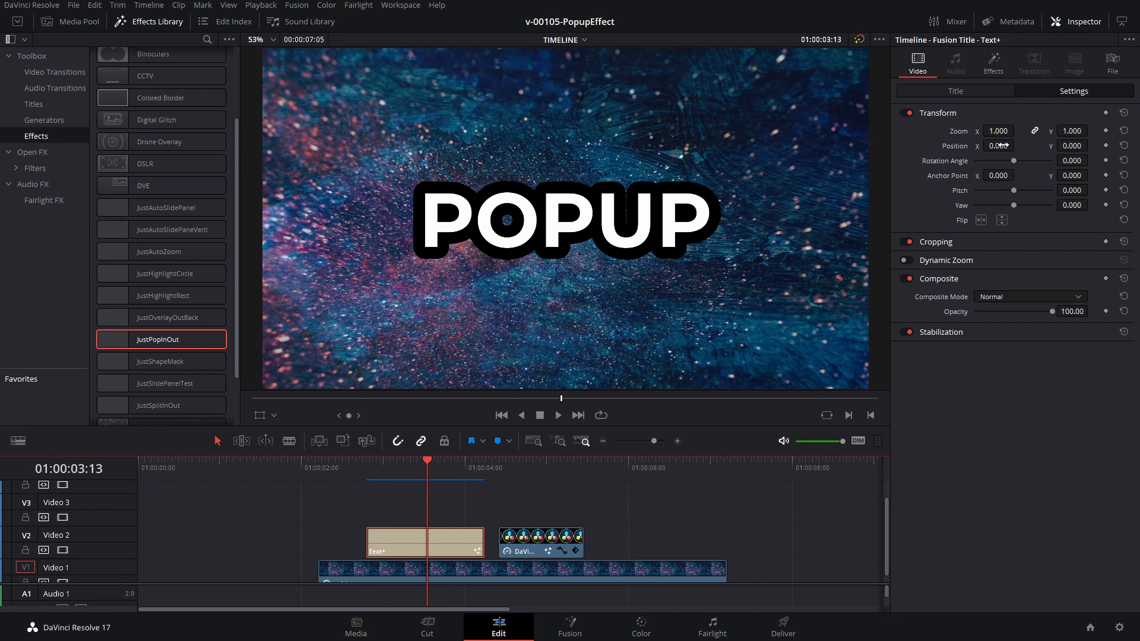
mouse_move(1002, 146)
left_mouse_down()
mouse_move(1066, 145)
mouse_move(1015, 152)
left_mouse_up()
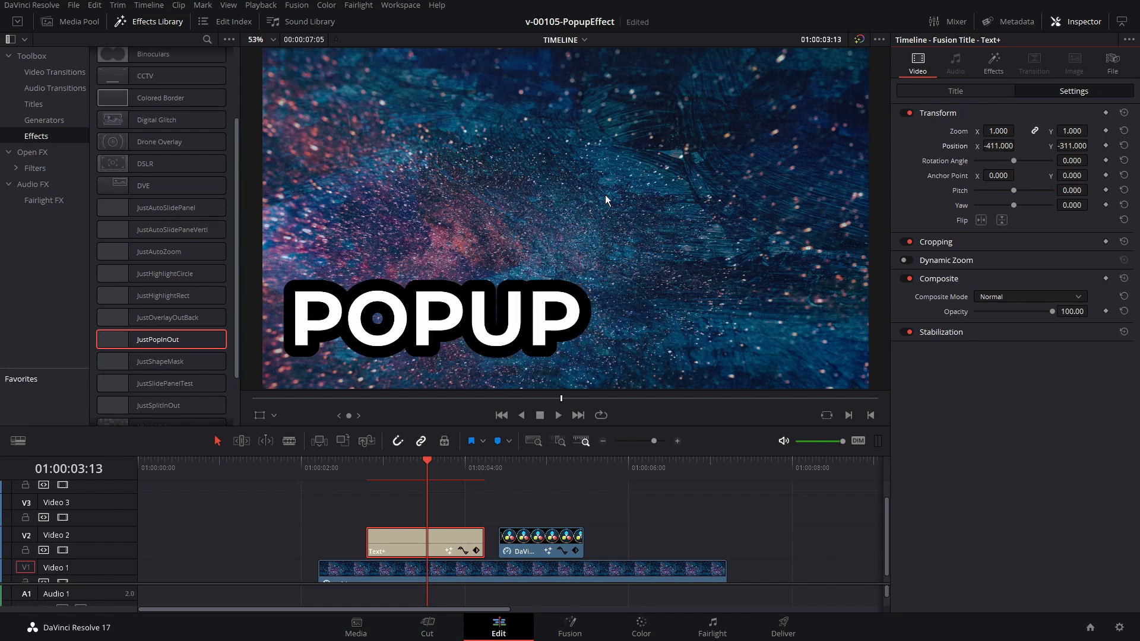
left_click(369, 472)
key("space")
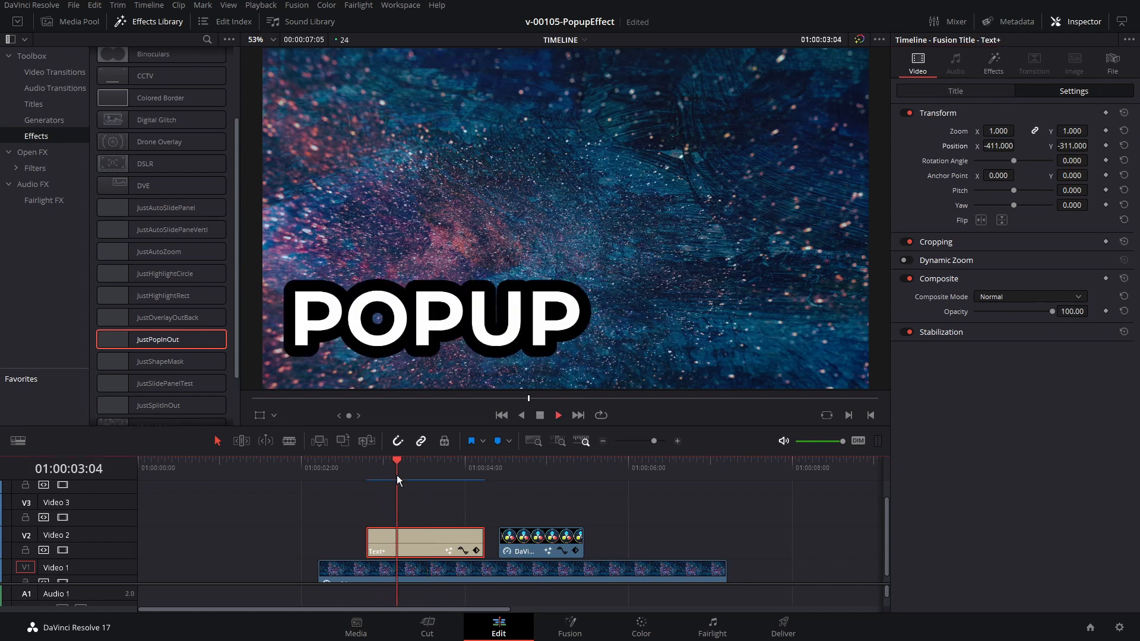
left_click(390, 475)
left_click(363, 468)
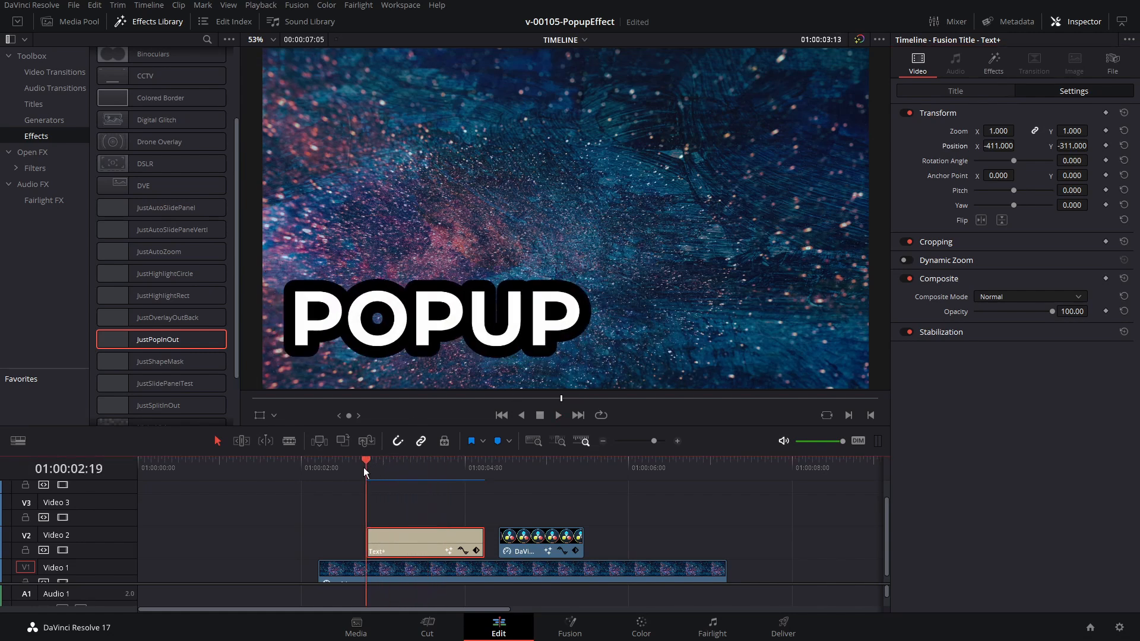
key("space")
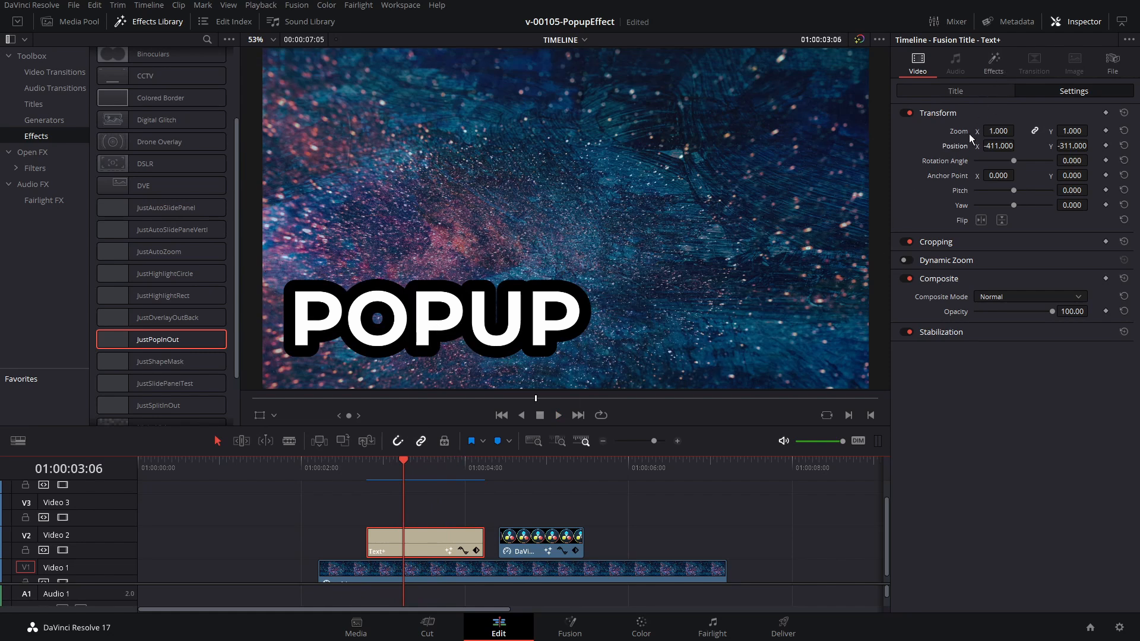
double_click(958, 146)
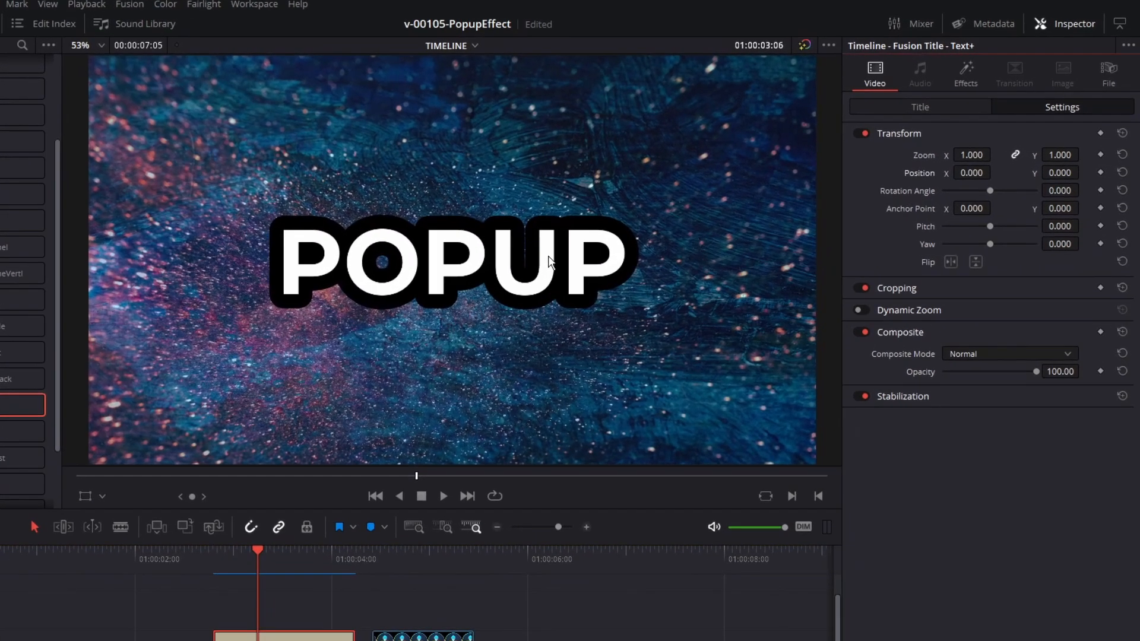
Set the title's JustPopInOut Center to about X 0.295, Y 0.194, playing back the pop animation.
left_click(989, 64)
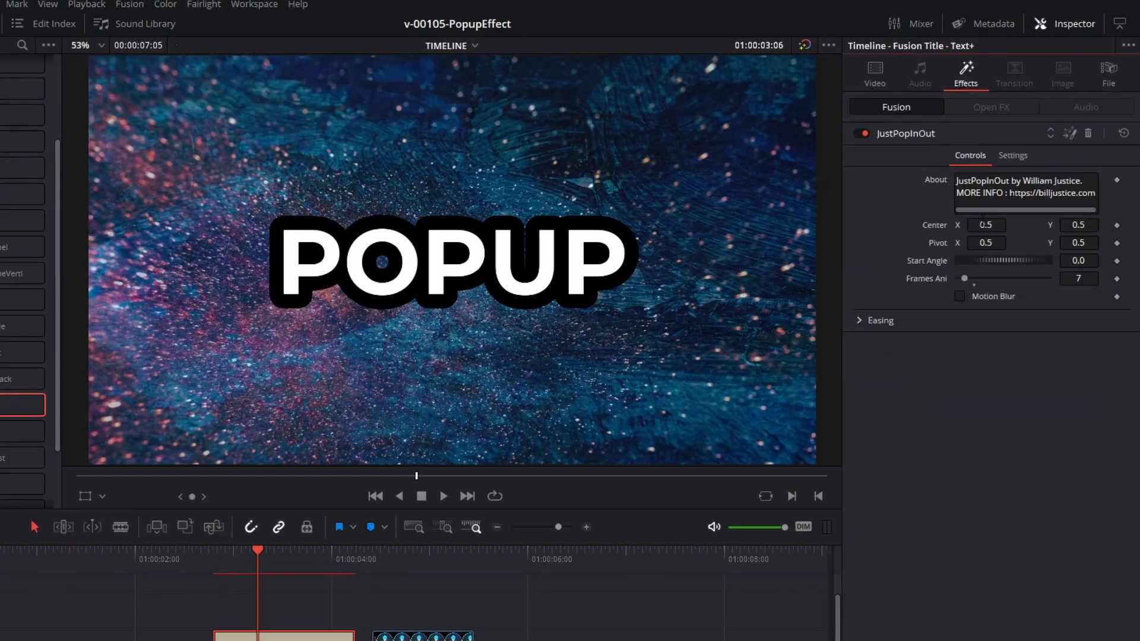
left_click_drag(984, 224, 857, 224)
left_click_drag(1075, 225, 893, 225)
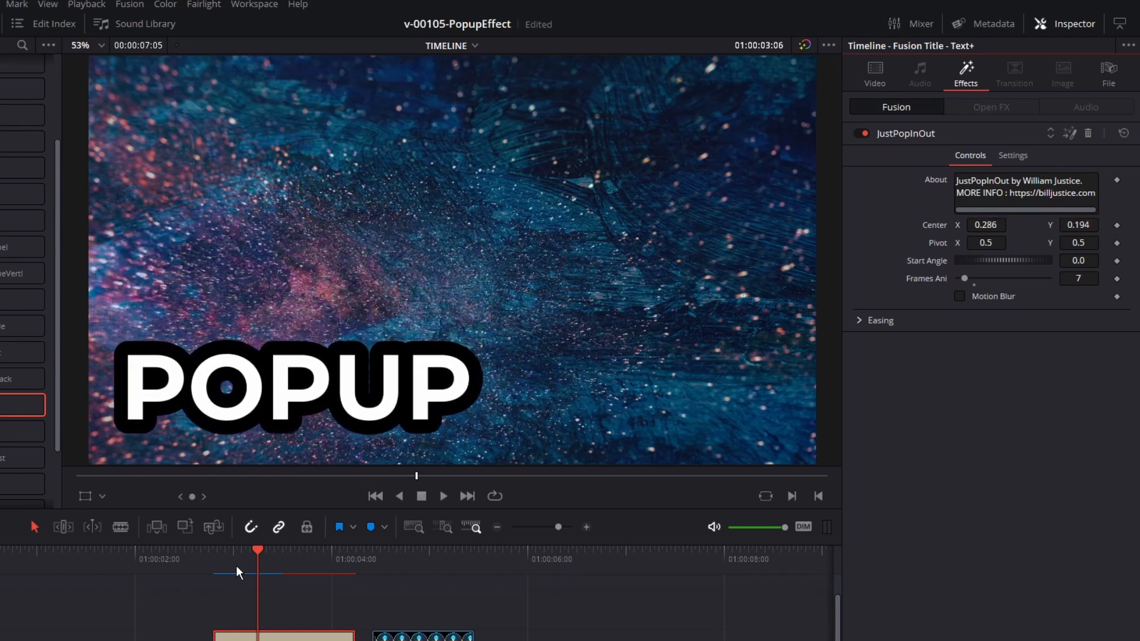
left_click(215, 561)
key("space")
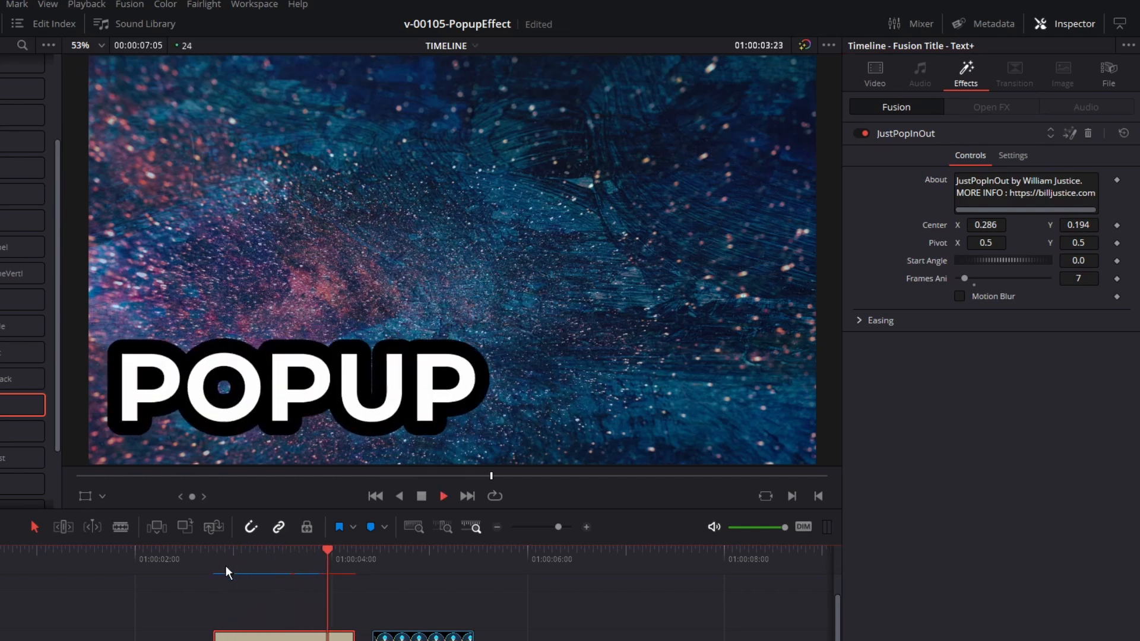
left_click(227, 557)
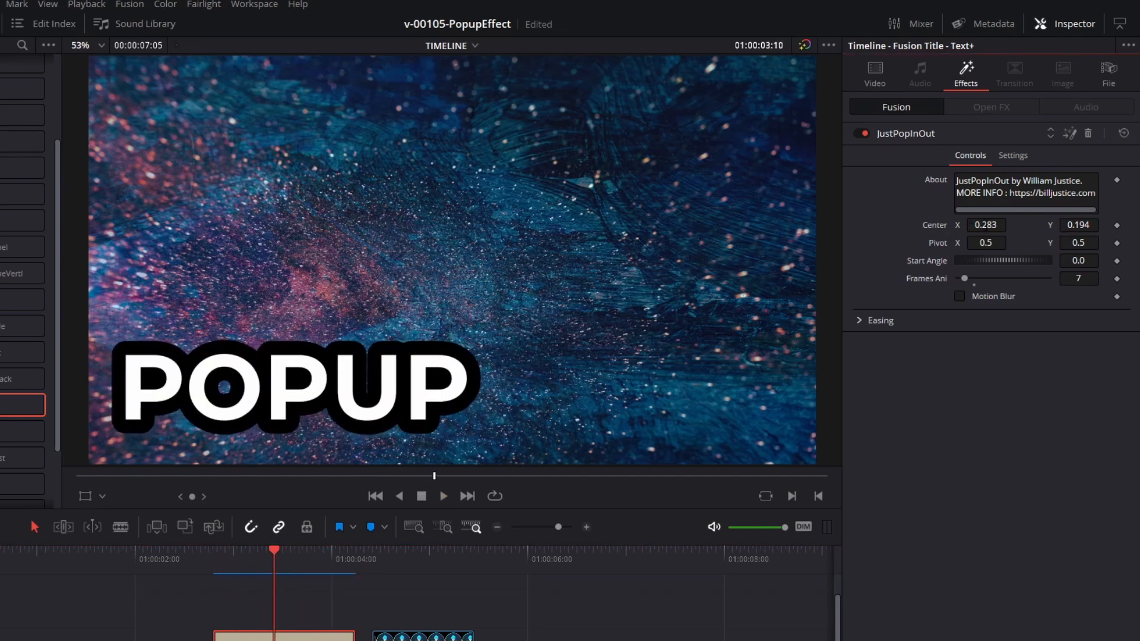
left_click_drag(986, 225, 992, 225)
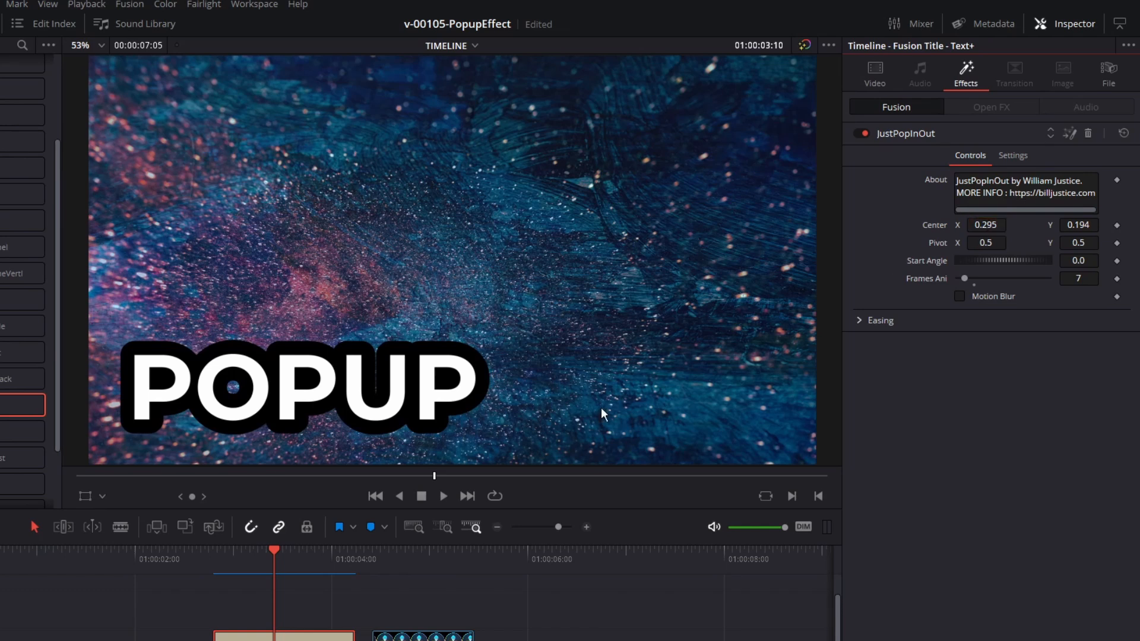
Turn on the viewer's Fusion Overlay, move the title's center to about X 0.723, Y 0.238, and reset the Center.
left_click(103, 500)
left_click(100, 497)
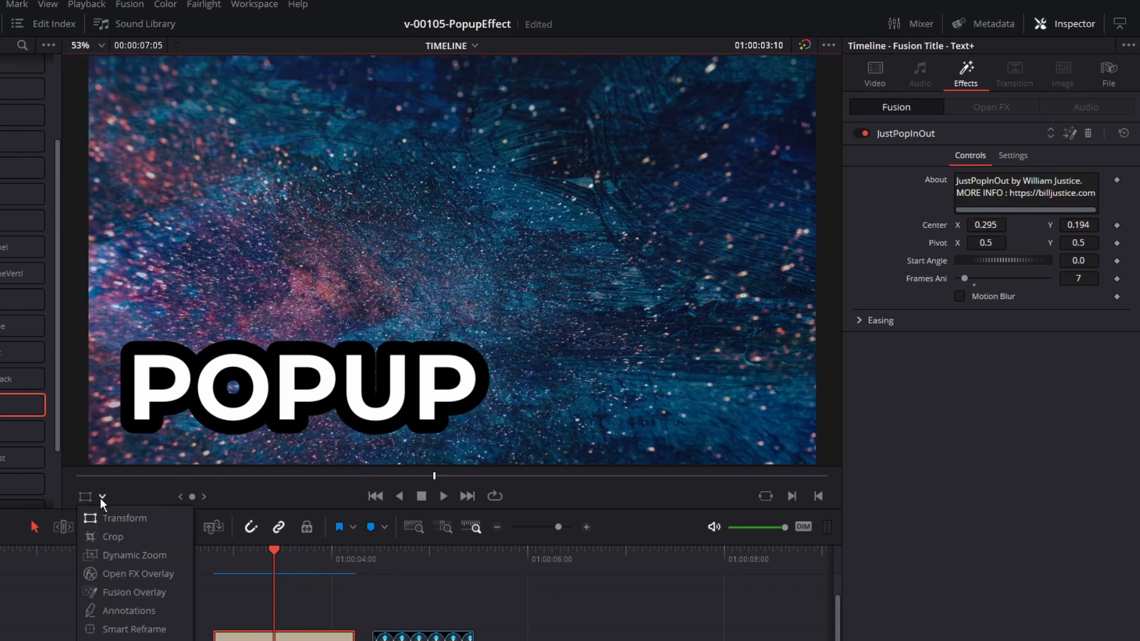
left_click(121, 590)
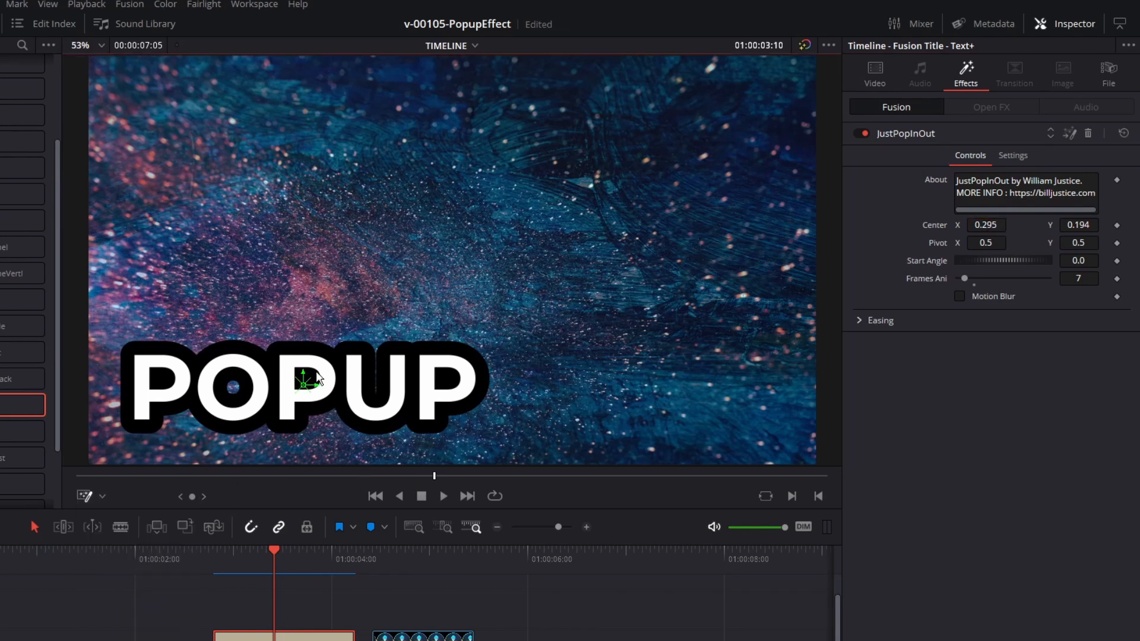
left_click_drag(301, 382, 614, 365)
left_click_drag(214, 558, 277, 558)
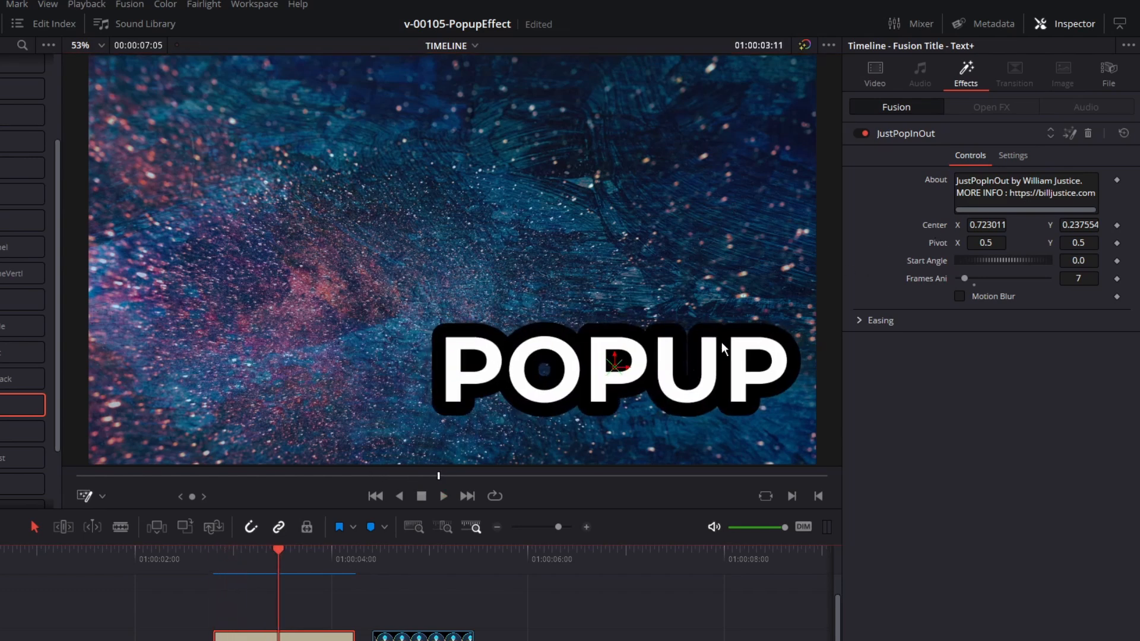
double_click(935, 227)
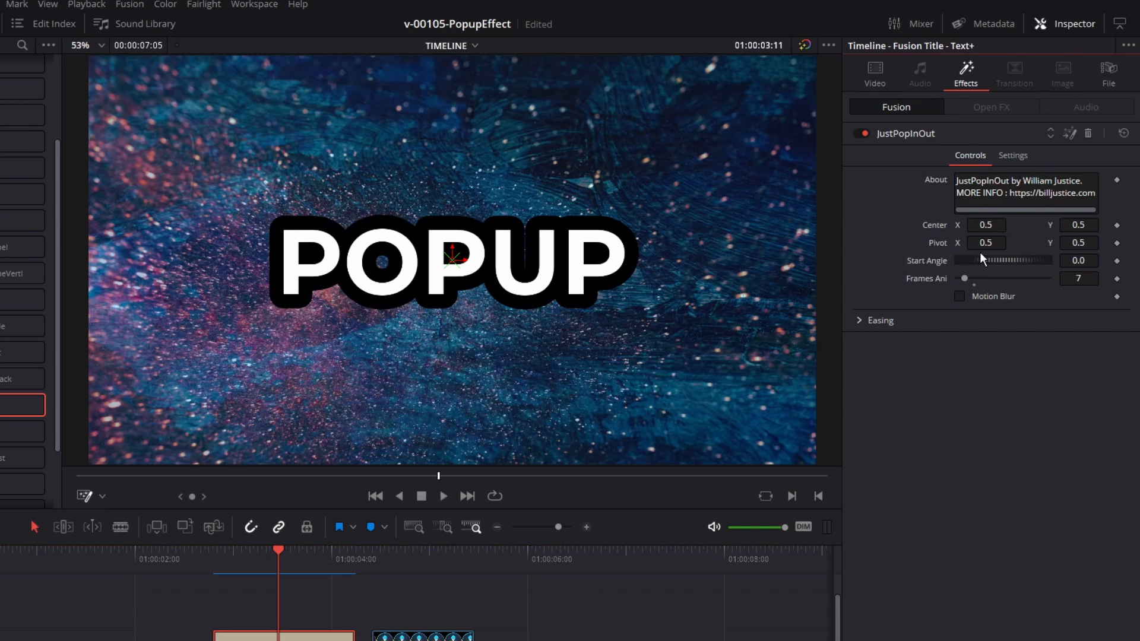
Move the title effect's pivot to about X 0.492, Y 0.060 in the viewer and play back the animation from the clip's start.
left_click_drag(1078, 242, 1021, 242)
left_click_drag(1078, 242, 1081, 243)
left_click_drag(451, 435, 443, 441)
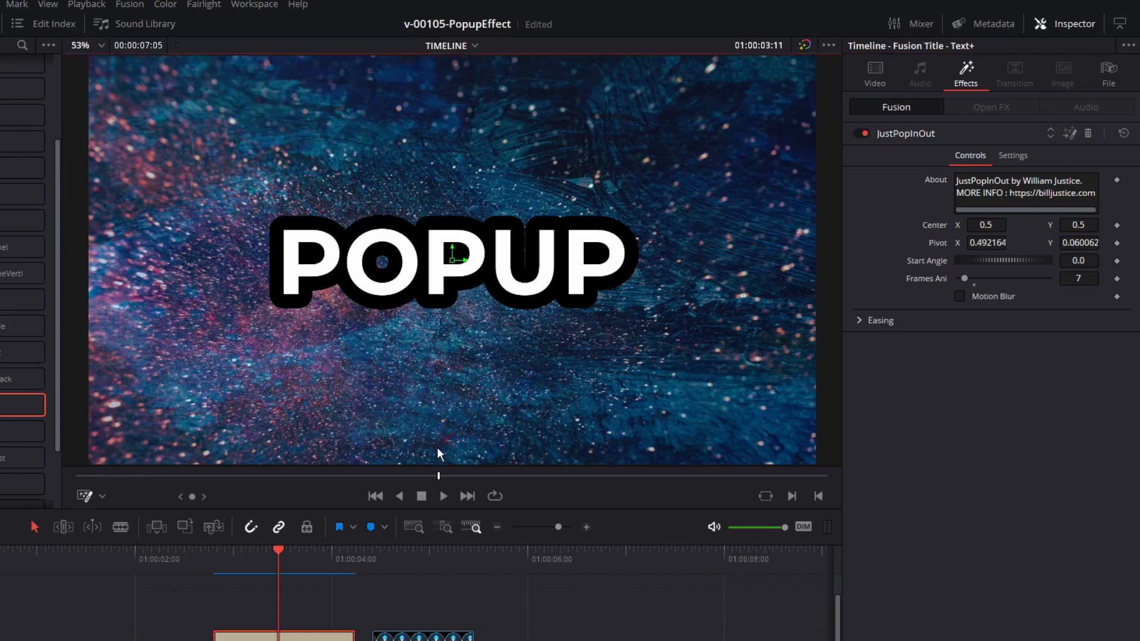
left_click(211, 550)
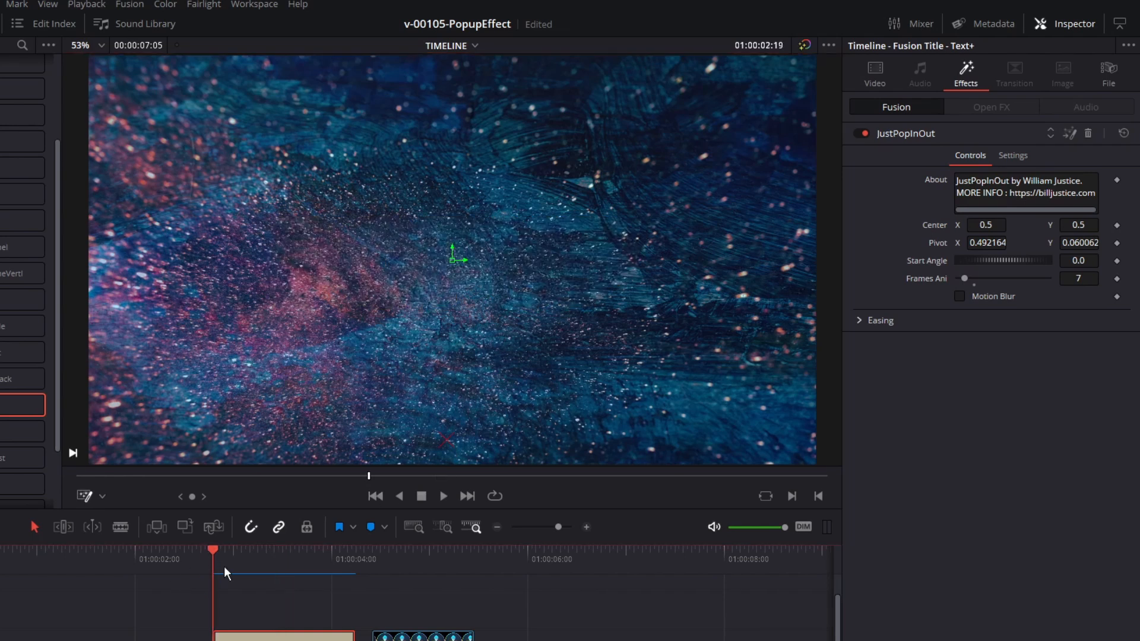
key("space")
left_click(211, 562)
key("space")
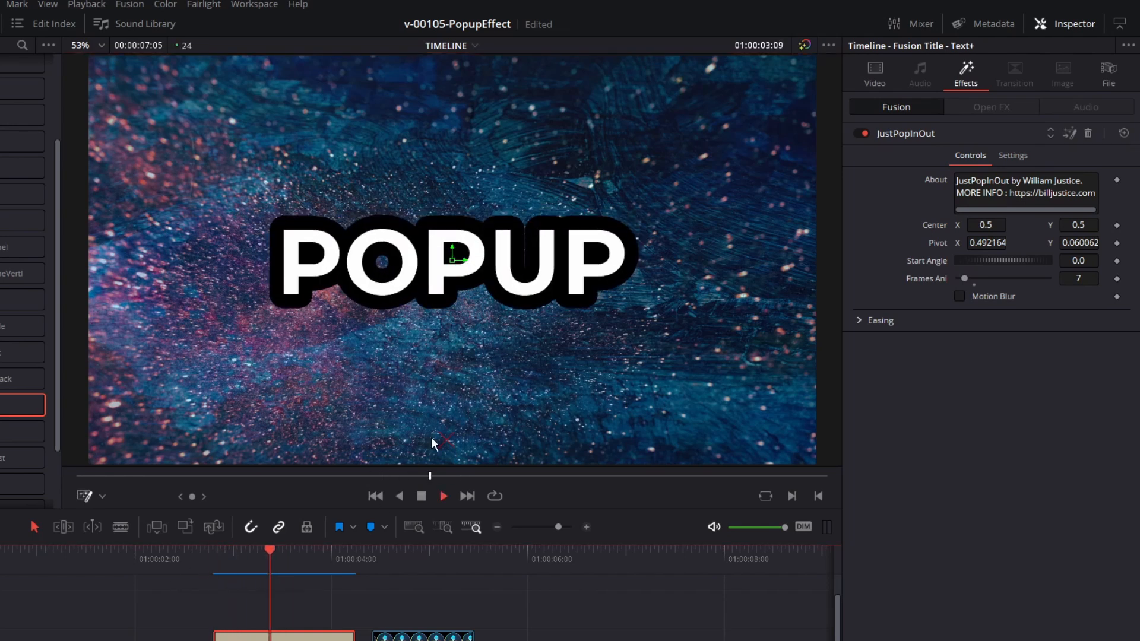
key("space")
left_click(214, 560)
key("space")
key("space")
Move the pivot to about X 0.960, Y 0.931 near the frame's upper-right corner and play back the title.
left_click_drag(445, 440, 786, 85)
left_click(215, 553)
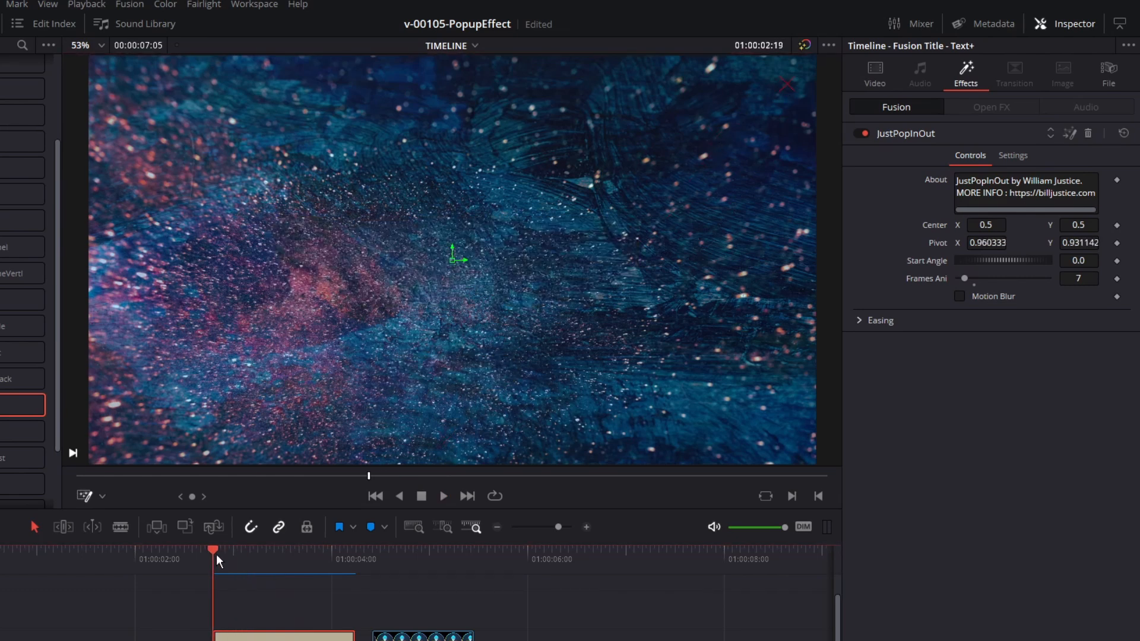
key("space")
key("space")
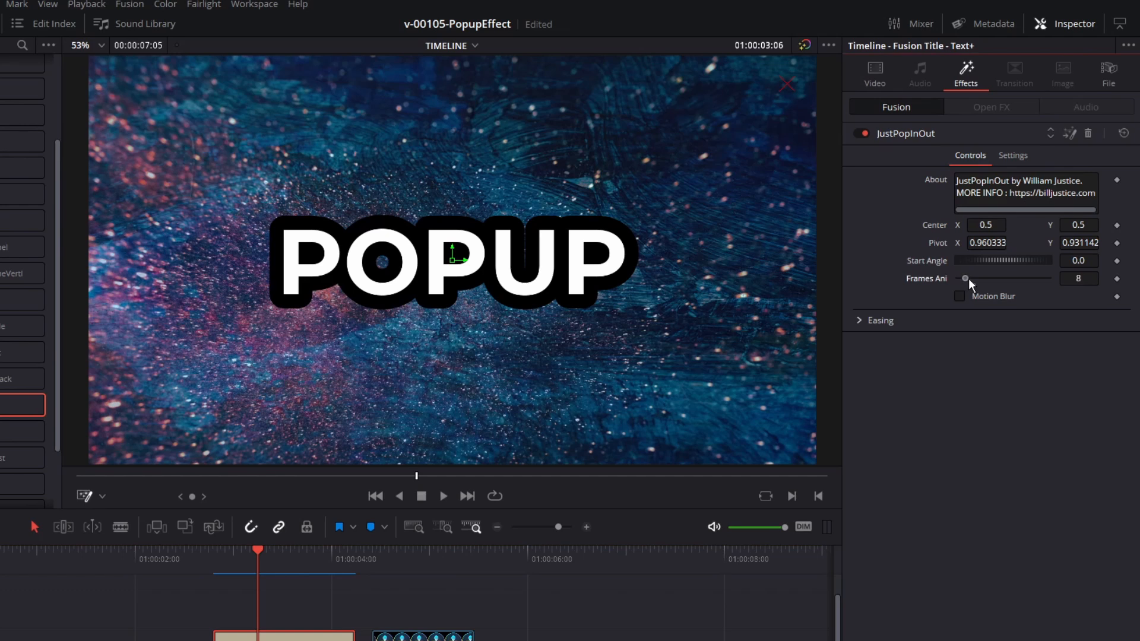
Set Frames Ani to 24, play back the slower title animation, and reset the pivot to its default.
left_click_drag(967, 279, 982, 278)
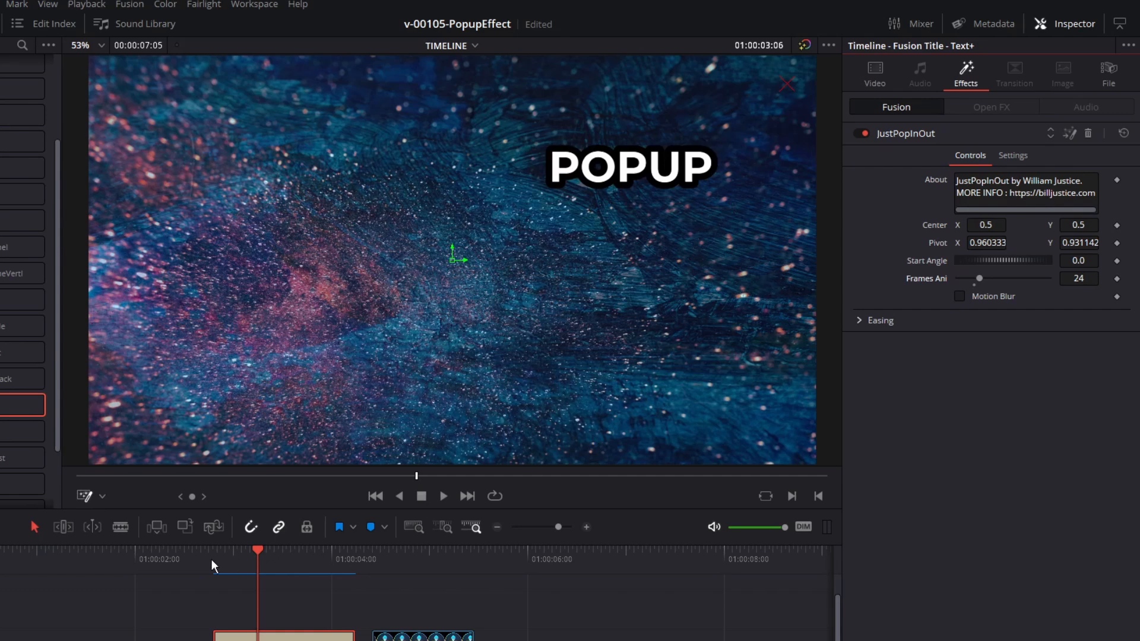
key("space")
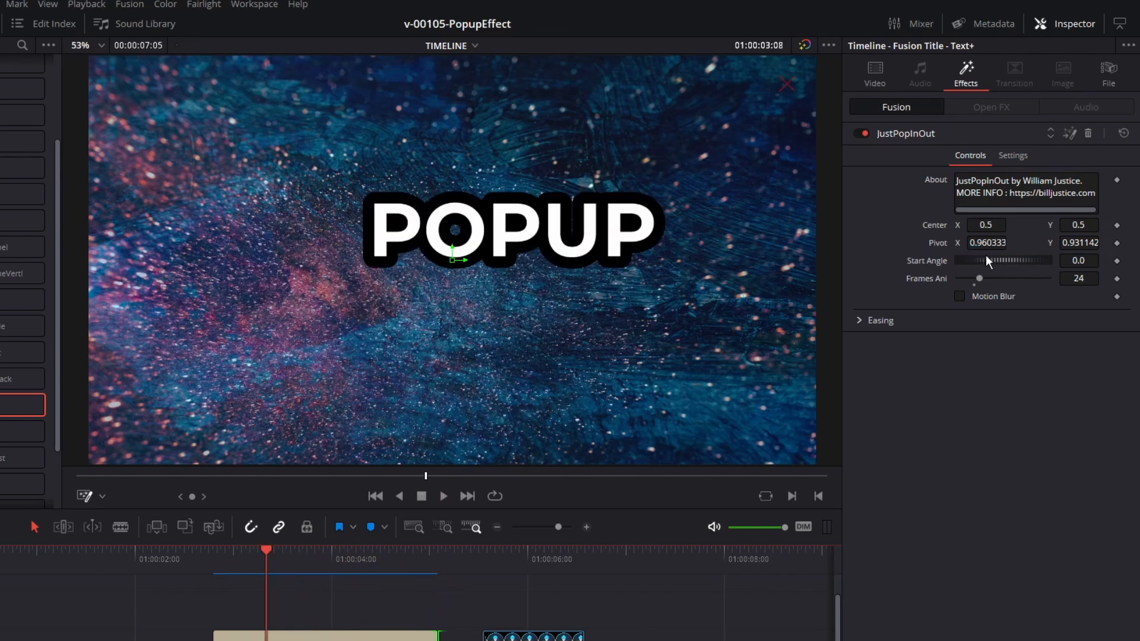
double_click(942, 242)
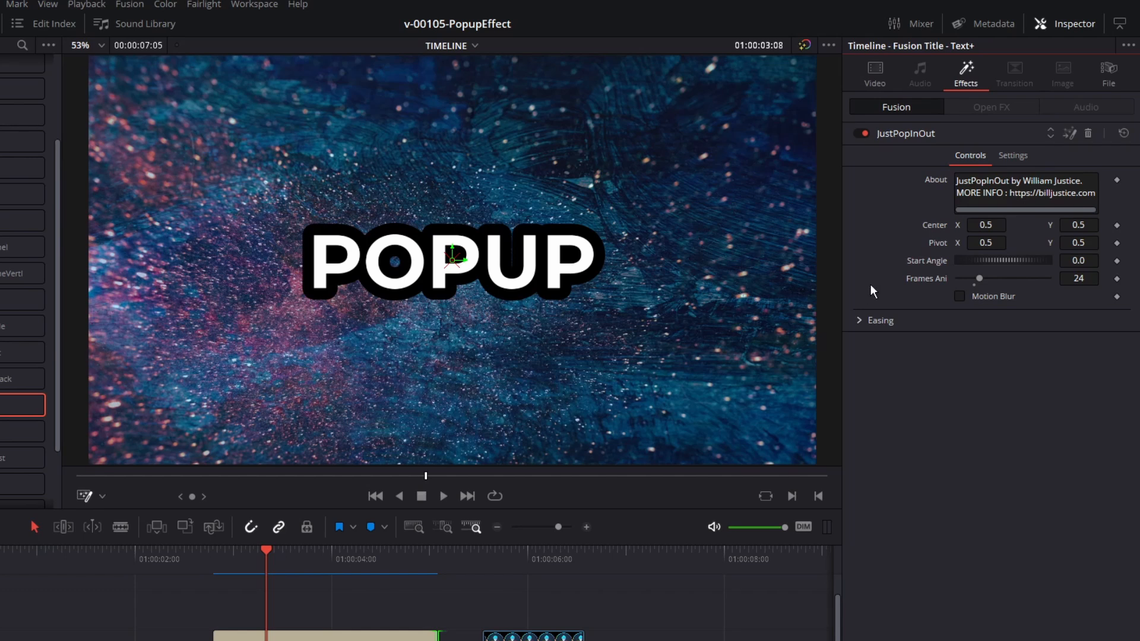
Set the effect's Start Angle to -101.7 and play back the rotating title.
left_click_drag(1022, 259, 1002, 259)
key("space")
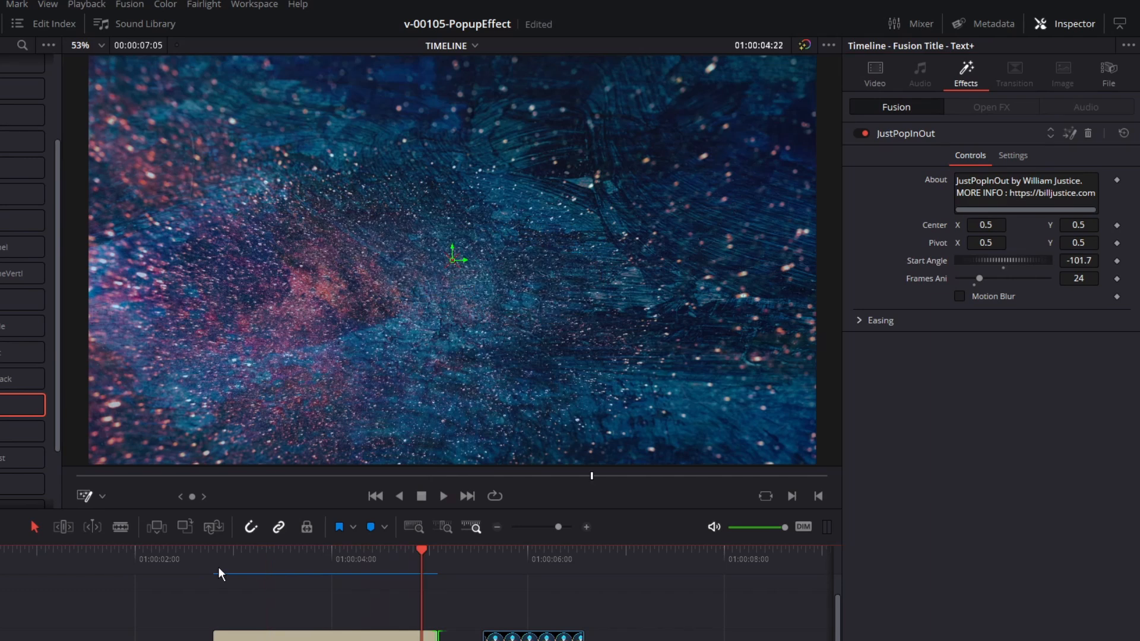
key("space")
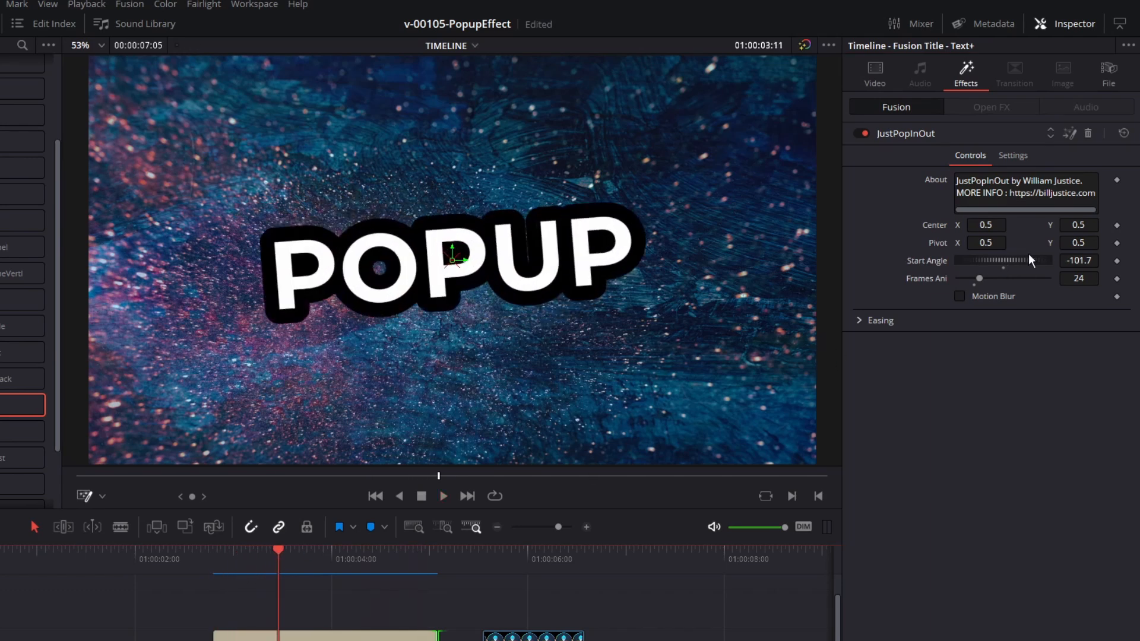
Set Start Angle to -360 and Frames Ani to 12, and play back the spinning title from its start.
left_click_drag(1007, 261, 995, 236)
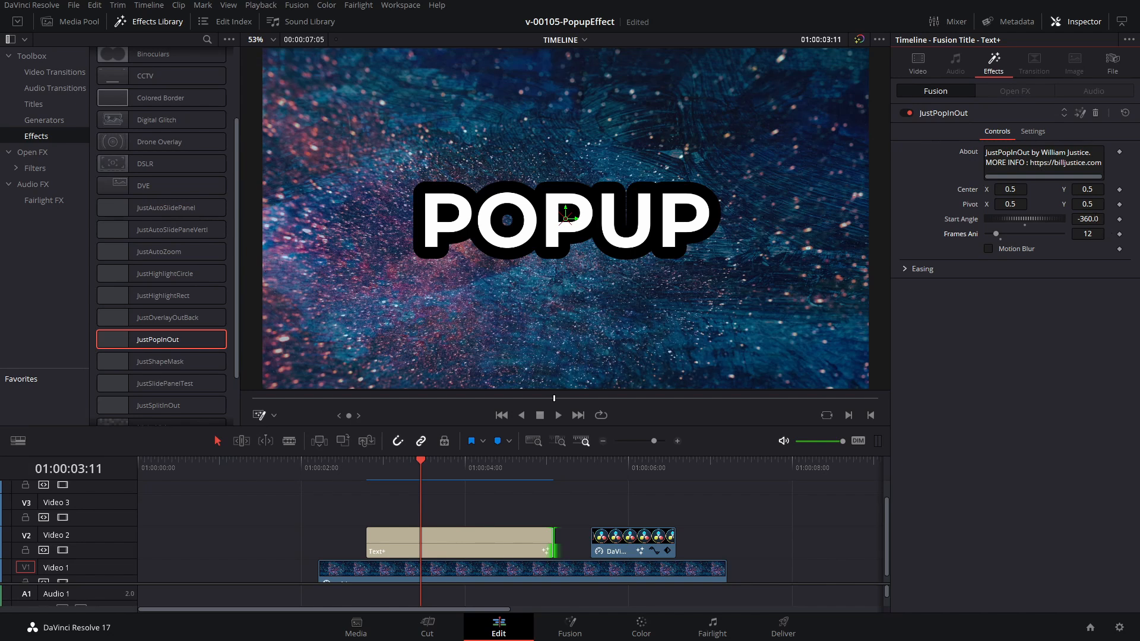
left_click(368, 472)
key("space")
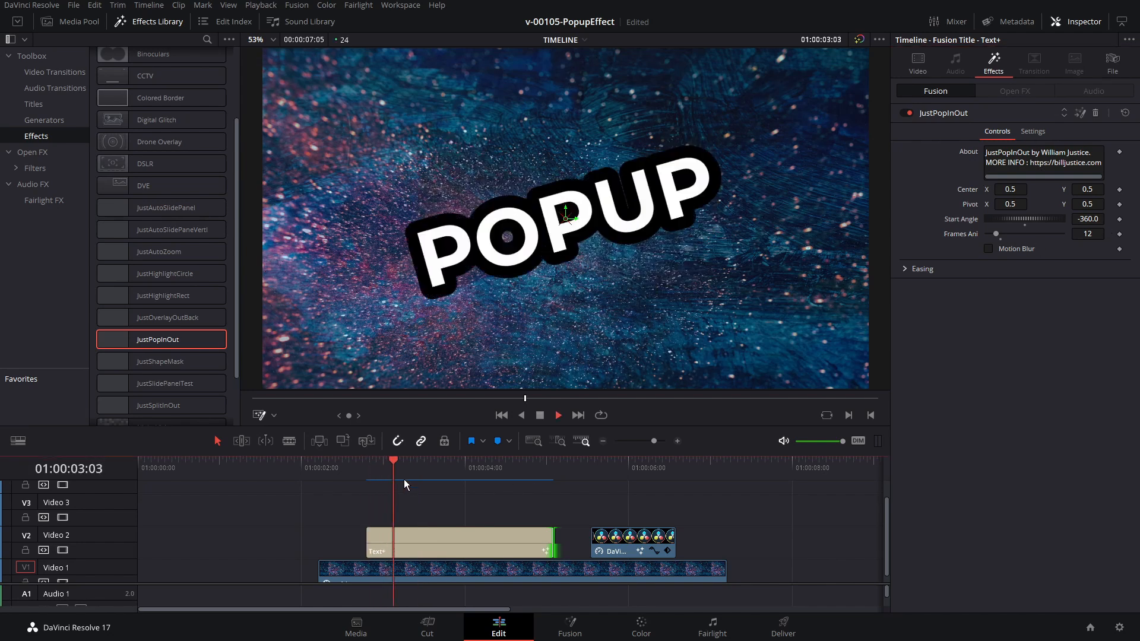
left_click(369, 469)
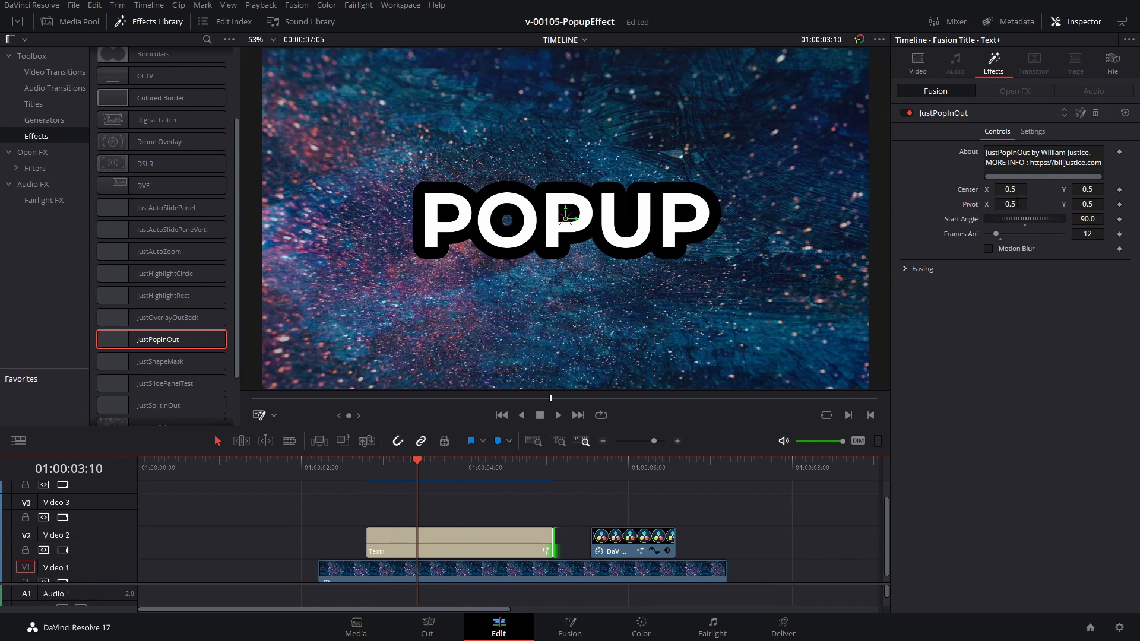
Set the effect's pivot X to 0.293 on the title's letter P and play back the title from its start.
left_click_drag(1017, 204, 894, 204)
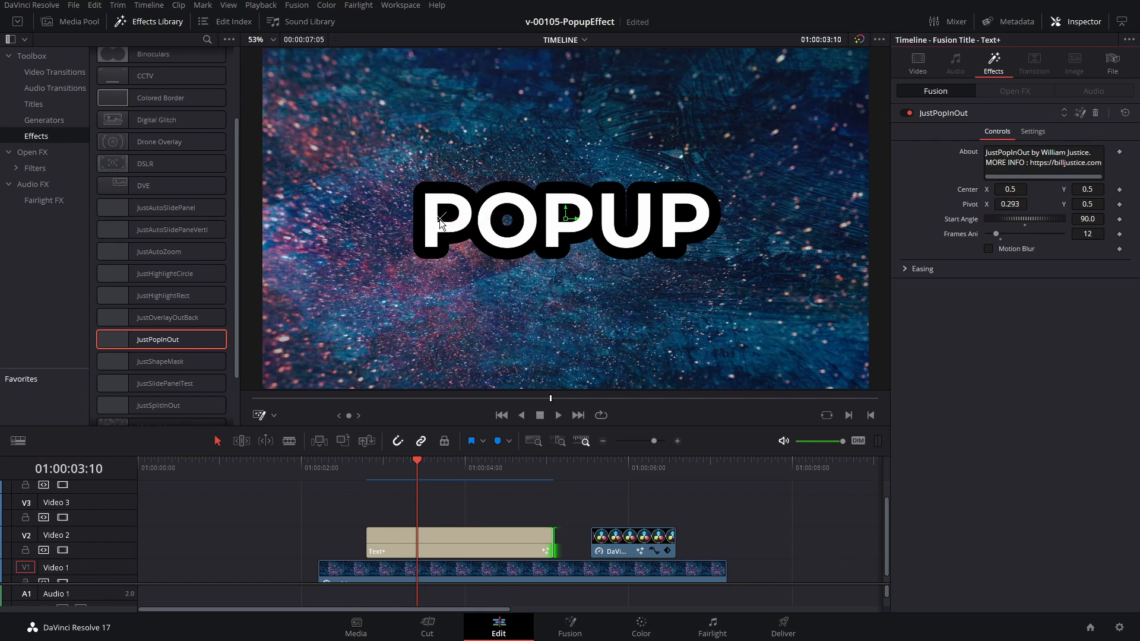
left_click(369, 473)
key("space")
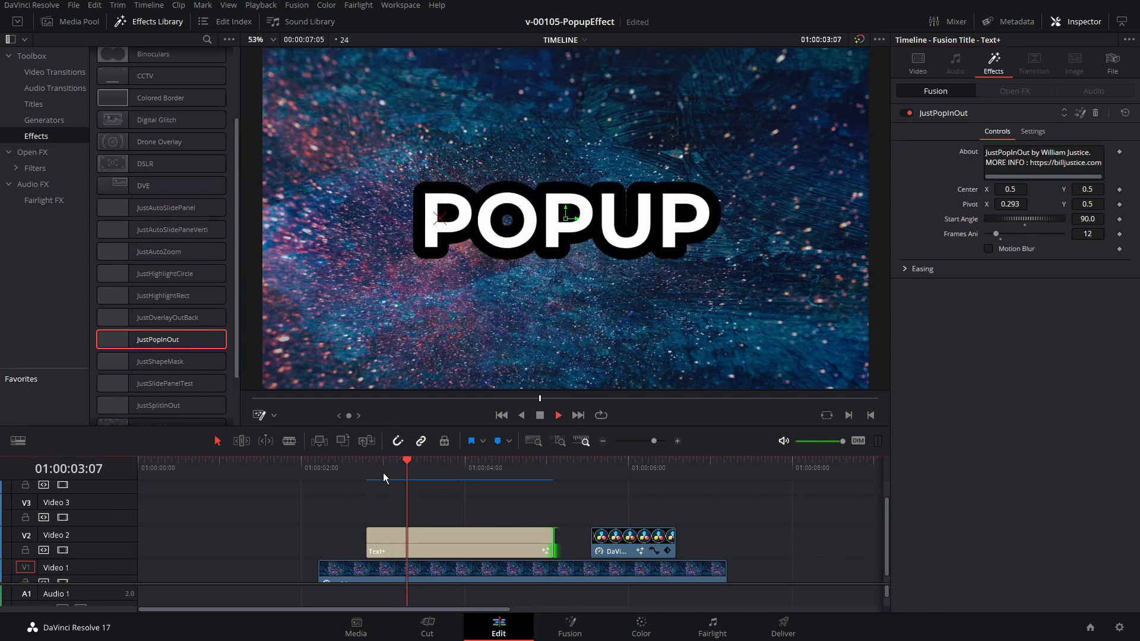
left_click(369, 469)
key("space")
Set the effect's Start Angle to 180 and play back the title from its start.
double_click(1086, 219)
type("180")
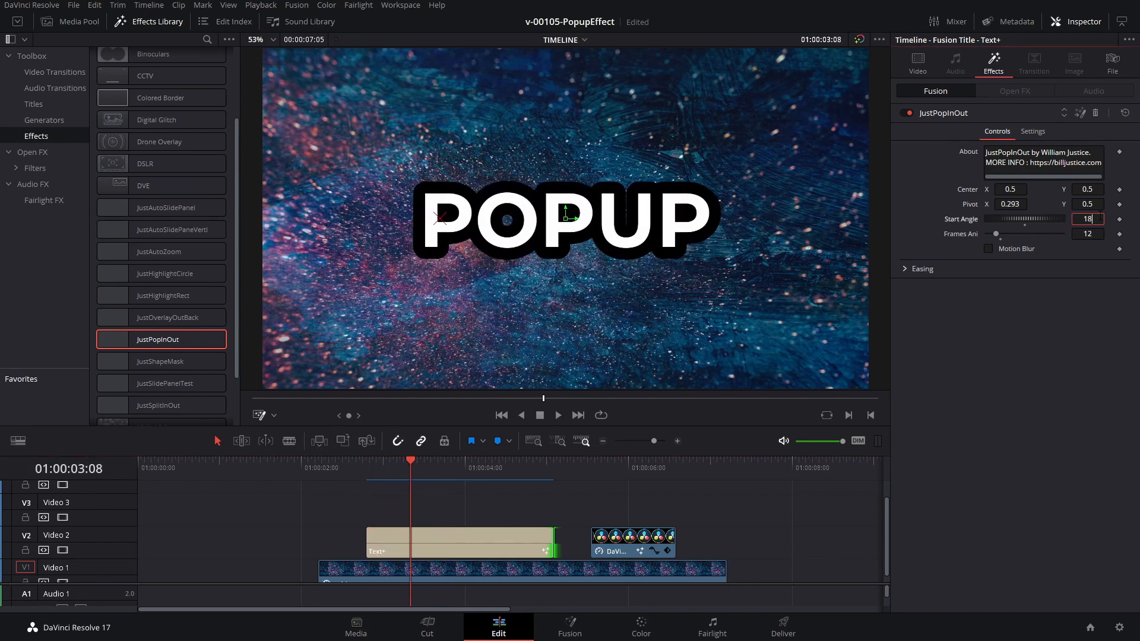
left_click(367, 469)
key("space")
key("space")
Set Frames Ani to 37, play back the title from its start, and return Frames Ani to its default of 18.
left_click_drag(1010, 234, 1018, 234)
left_click(372, 494)
key("space")
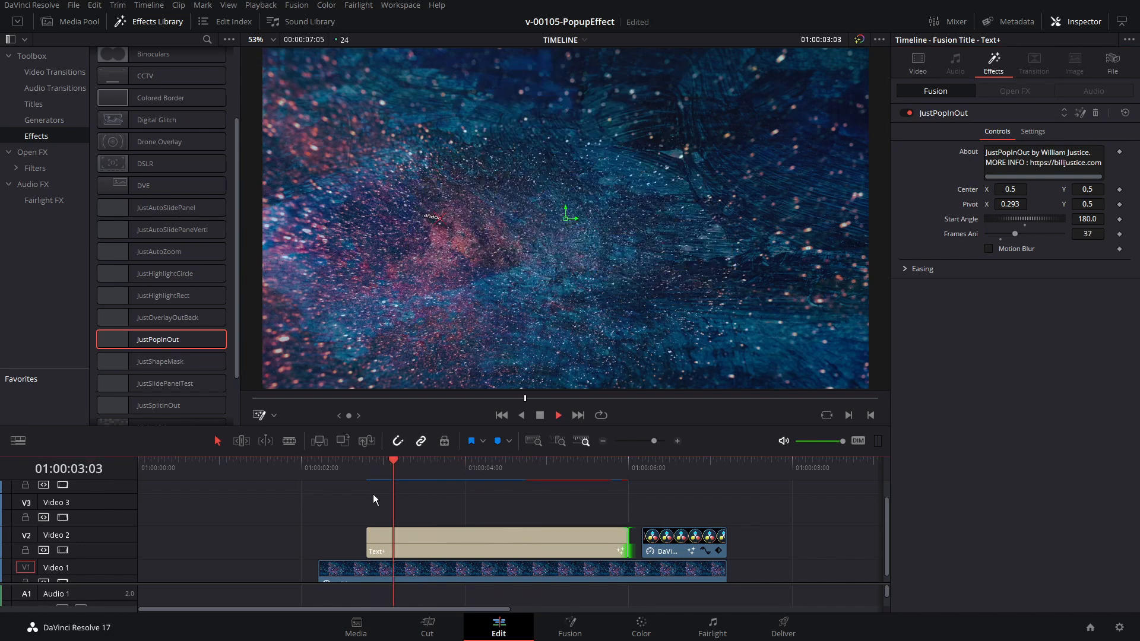
key("space")
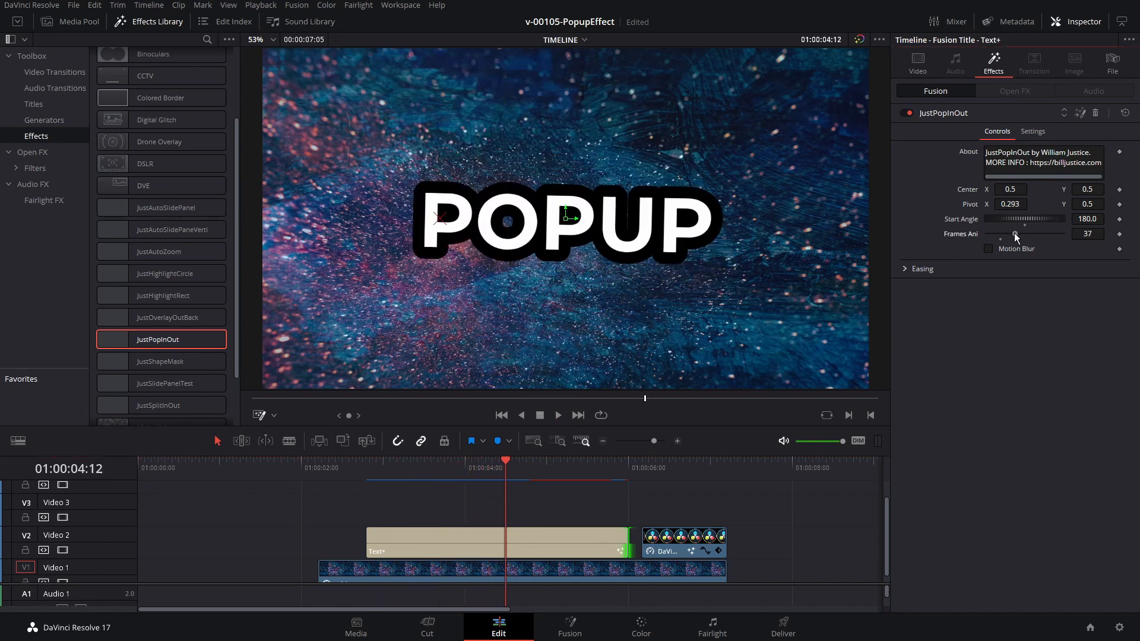
left_click_drag(1014, 233, 1011, 234)
left_click(1000, 241)
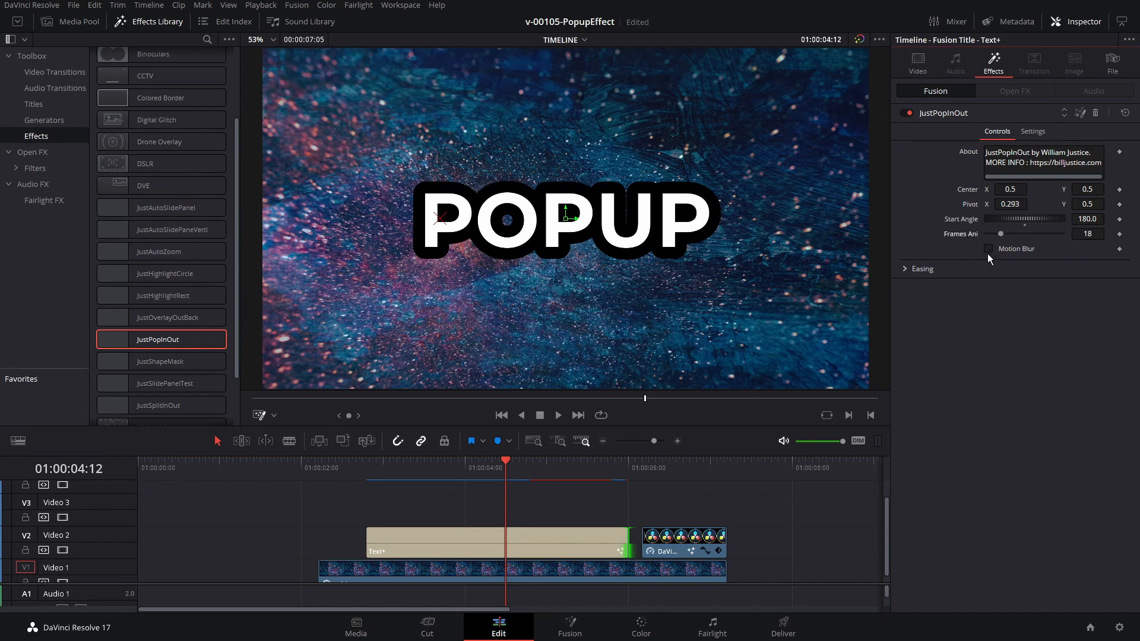
Set the effect's Curve In easing to None for In and Bounce for Out, and play back the title.
left_click(974, 269)
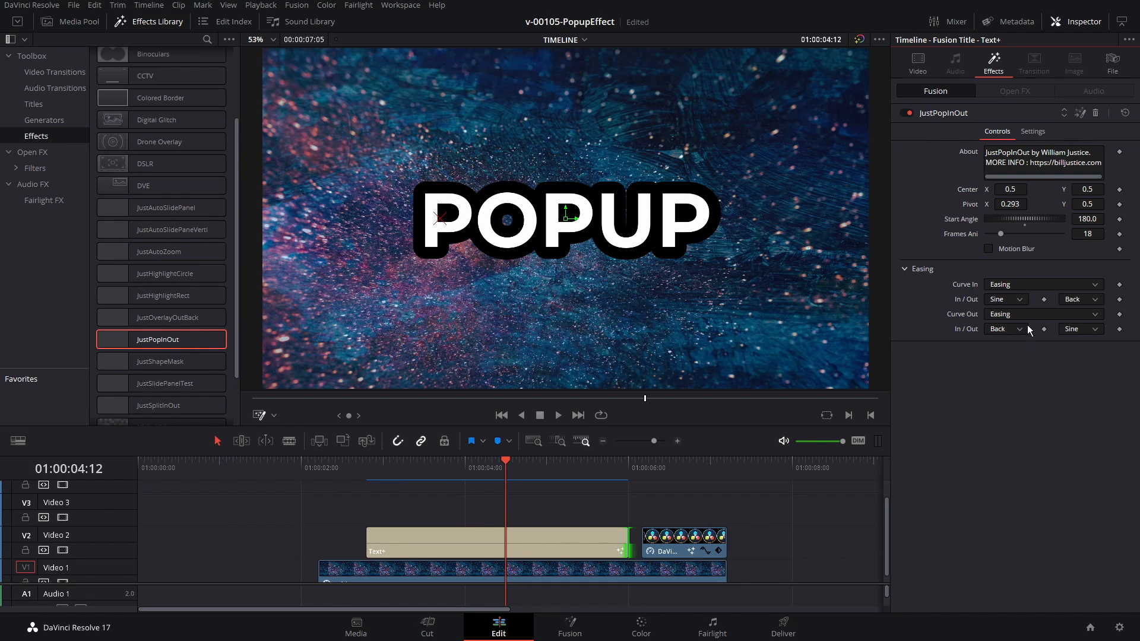
left_click(1020, 300)
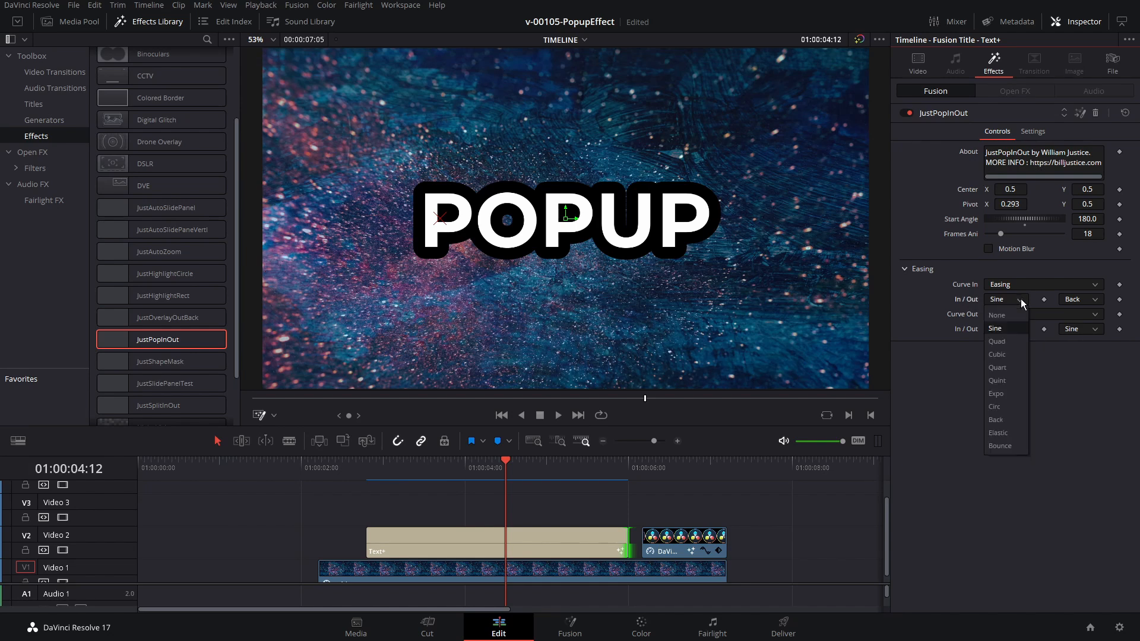
left_click(1010, 314)
left_click(1079, 298)
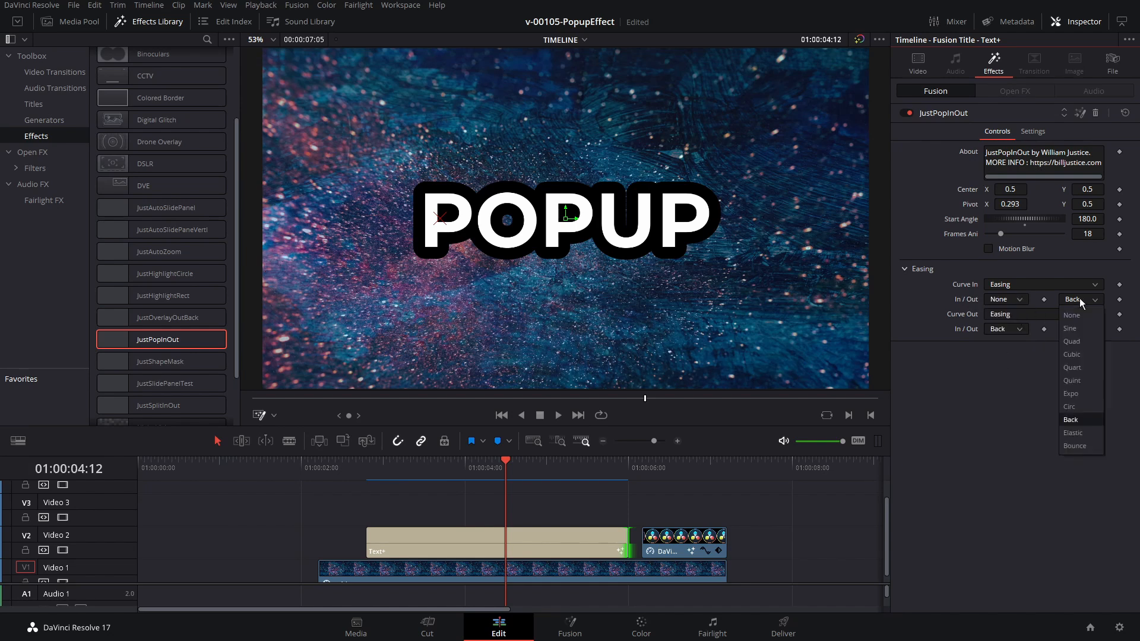
left_click(1077, 367)
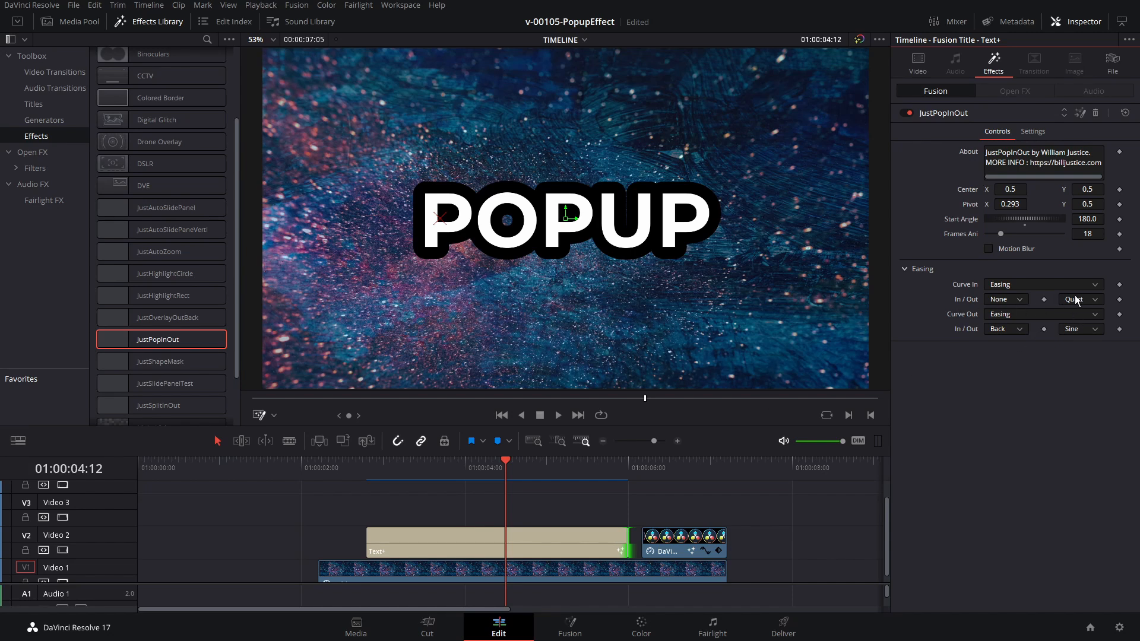
key("Up")
key("space")
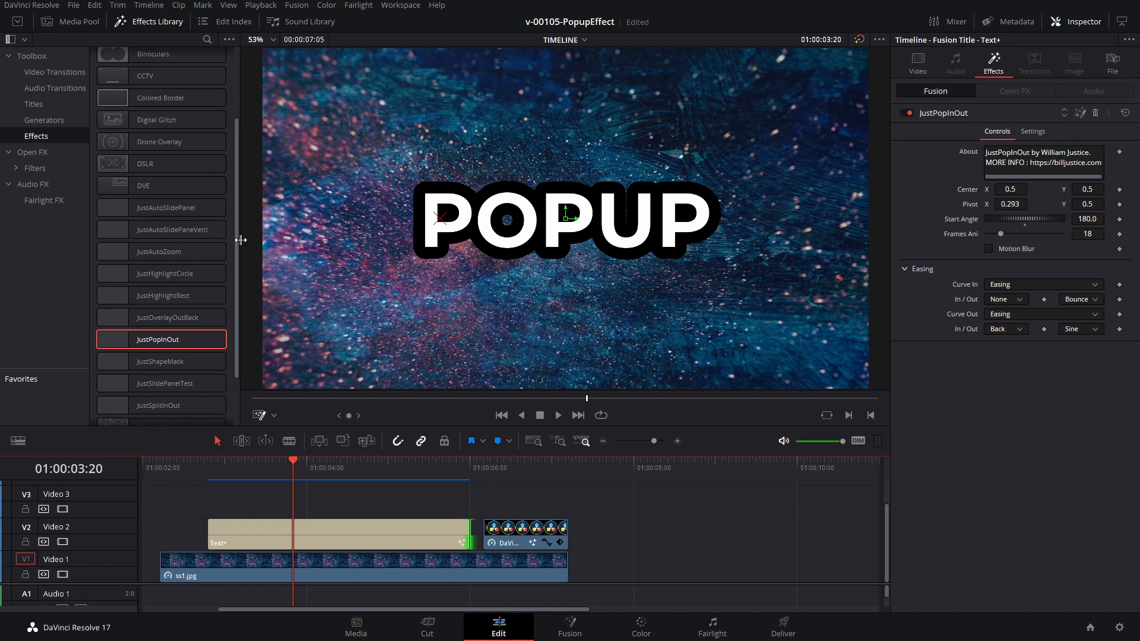
Add a Fusion Composition clip to the timeline after the existing clips and open it on the Fusion page.
scroll(233, 226, "up", 3)
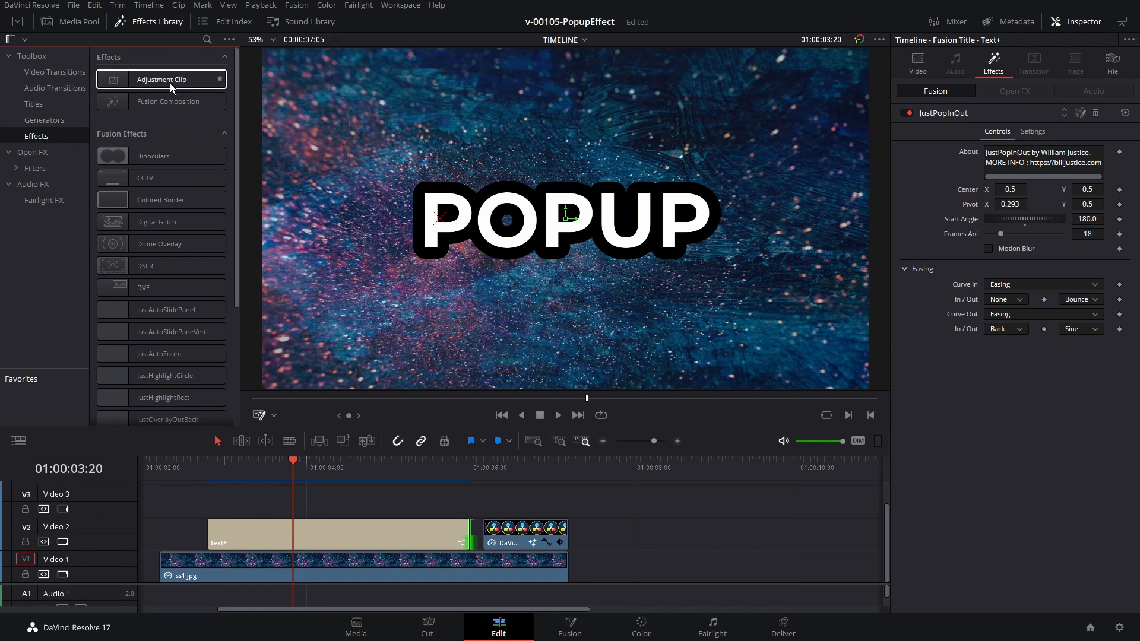
left_click_drag(166, 99, 611, 554)
left_click(665, 496)
left_click(570, 625)
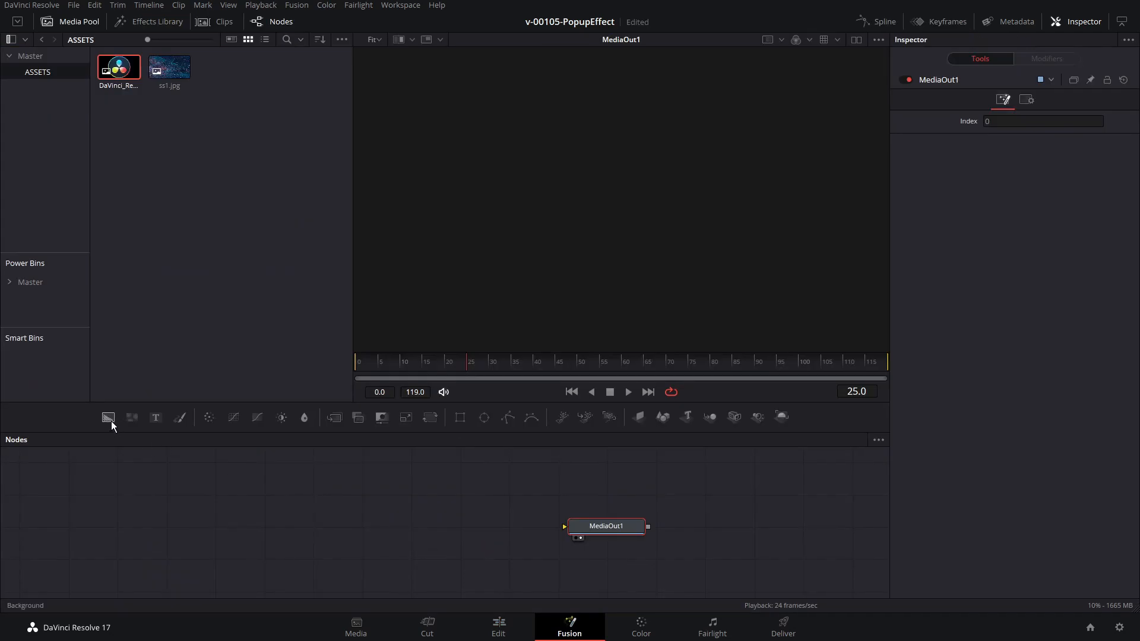
Add a Background node feeding MediaOut1 and merge the DaVinci_Resolve_Logo.png image over it, arranging the nodes neatly.
left_click_drag(109, 420, 153, 538)
left_click_drag(195, 538, 629, 536)
left_click_drag(138, 70, 275, 472)
left_click_drag(373, 483, 232, 550)
left_click_drag(311, 479, 312, 472)
left_click_drag(369, 507, 385, 540)
left_click_drag(336, 510, 333, 498)
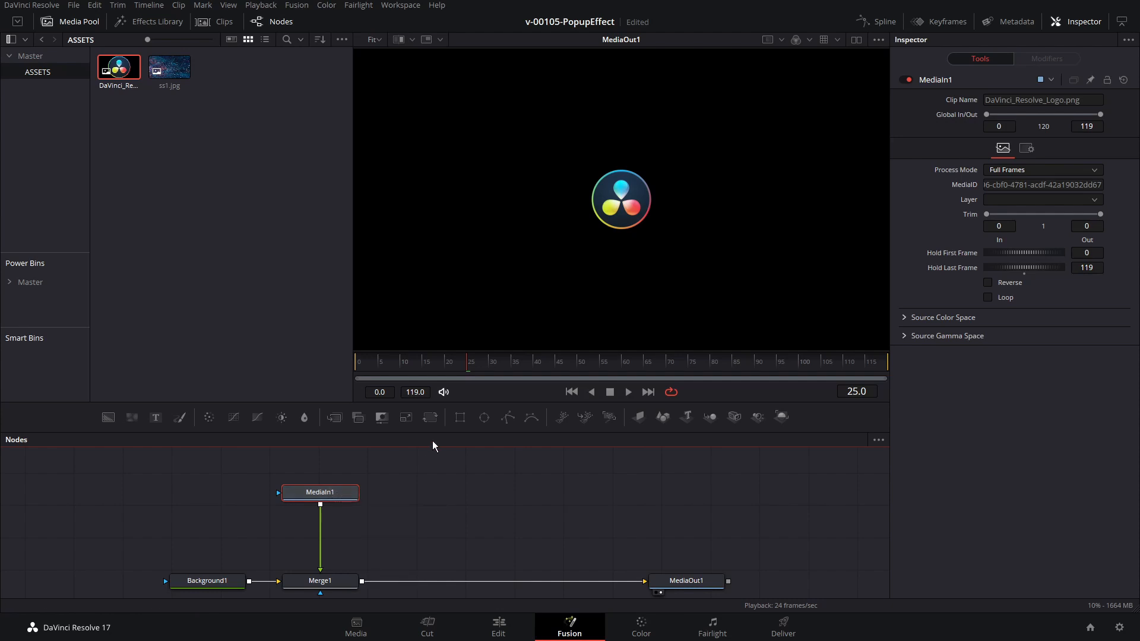
Insert a Transform node between MediaIn1 and Merge1, try out its Size, and reset Size to 1.0.
left_click(430, 417)
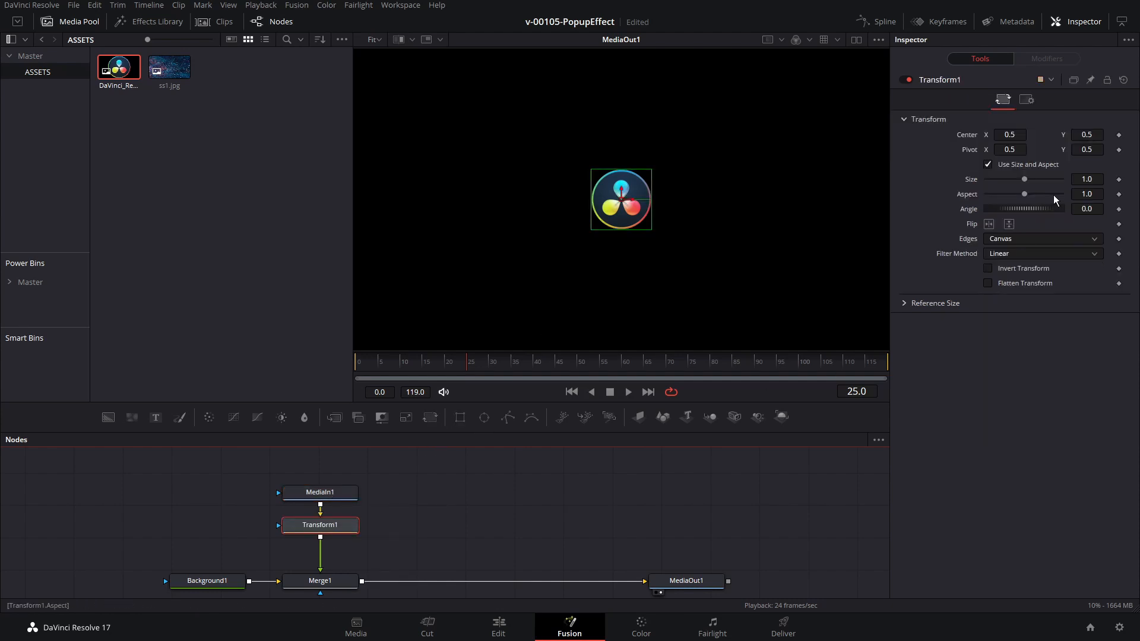
mouse_move(1024, 179)
left_mouse_down()
mouse_move(1012, 180)
mouse_move(1031, 181)
left_mouse_up()
double_click(970, 181)
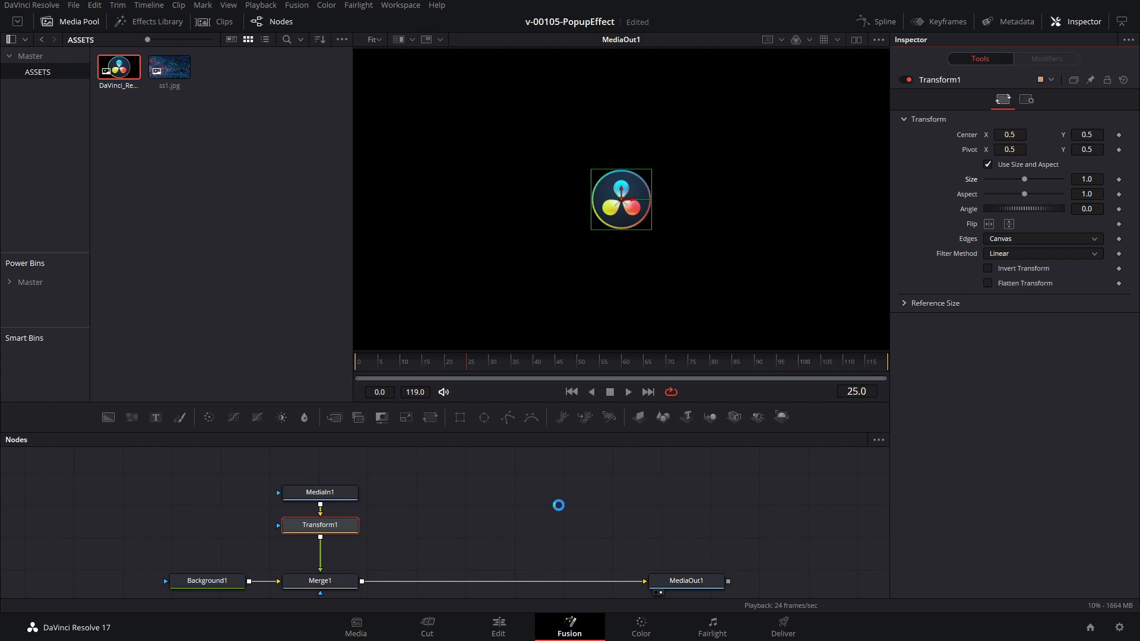
Insert the JustTimingCurves tool between Merge1 and MediaOut1.
left_click(350, 581)
key("shift+space")
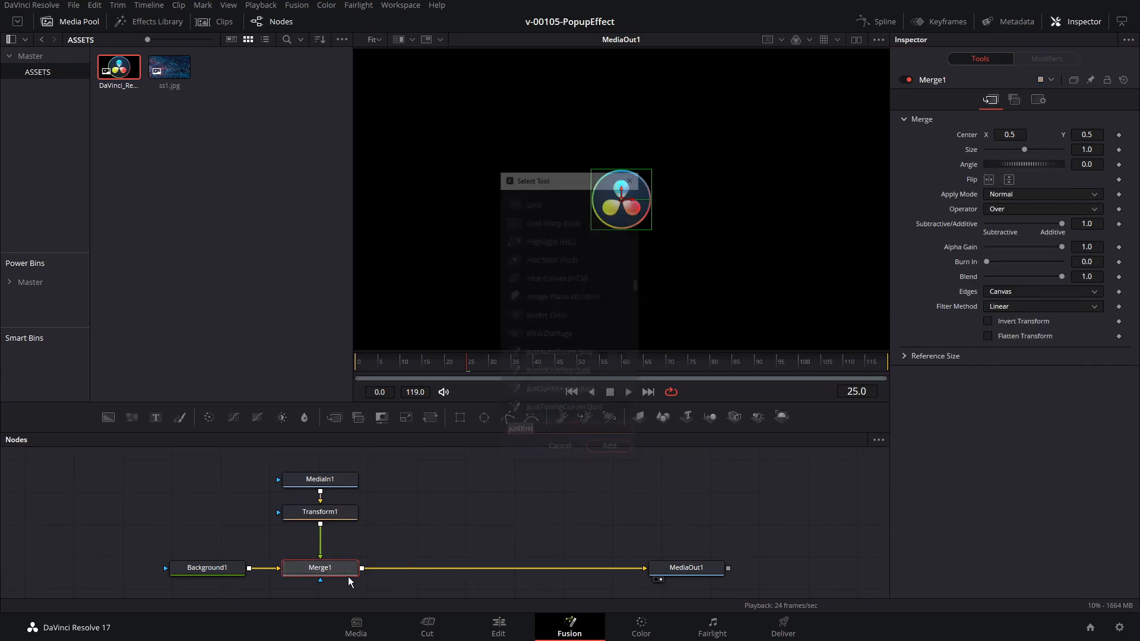
type("ju")
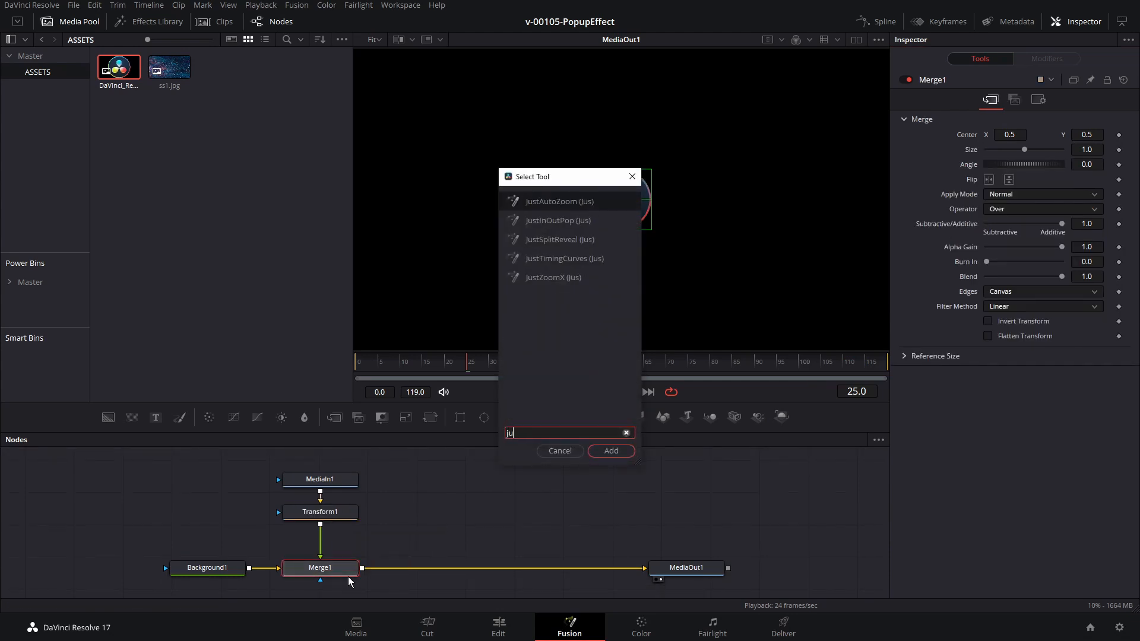
type("st")
key("Down")
key("Down")
key("Down")
key("Return")
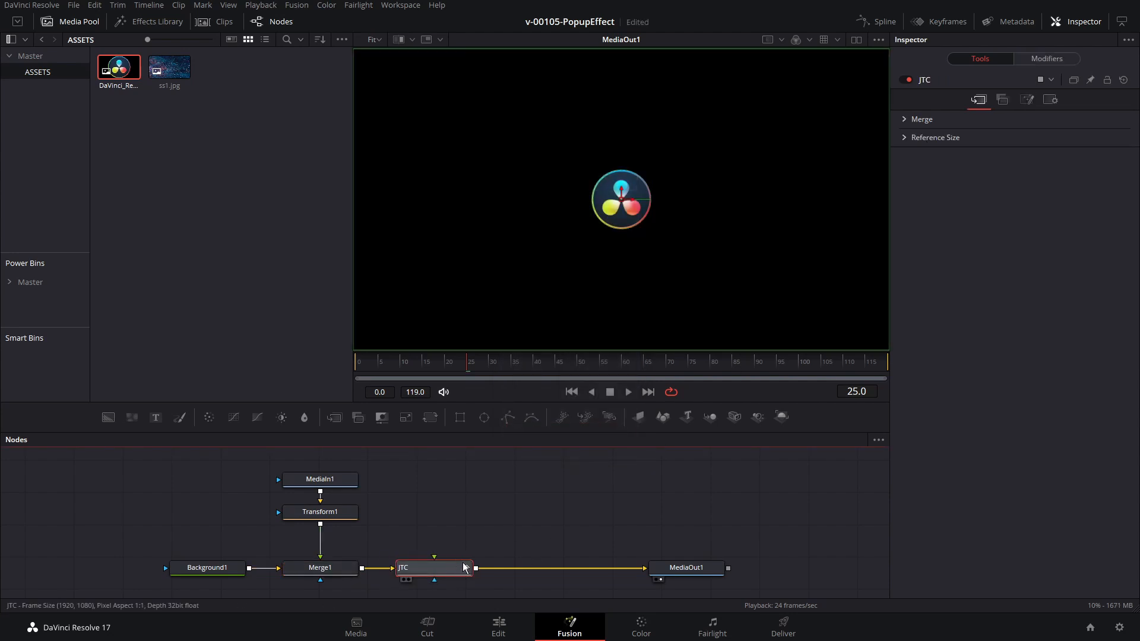
Show the JTC node's animated value controls and play the composition from frame 0 to examine how they change.
left_click(1026, 101)
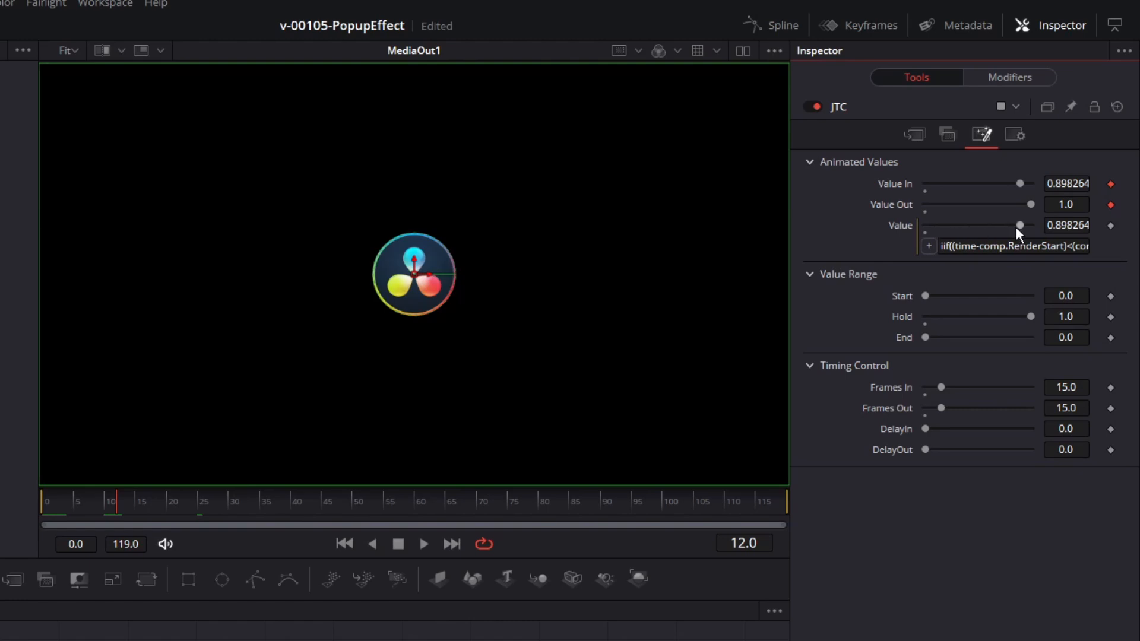
left_click_drag(126, 501, 44, 504)
key("space")
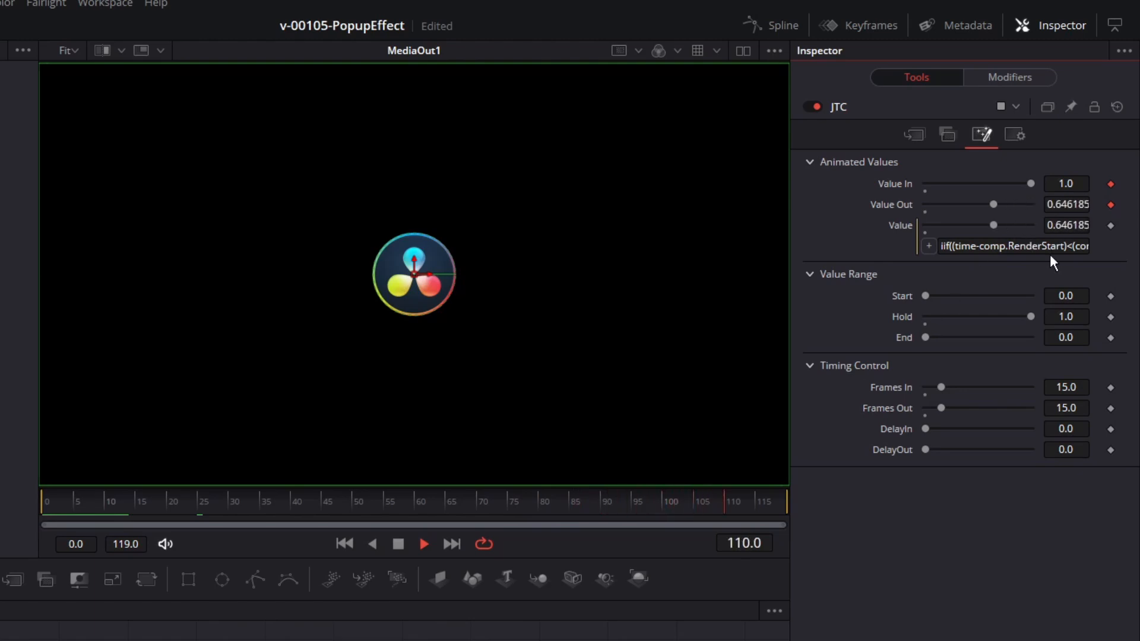
key("space")
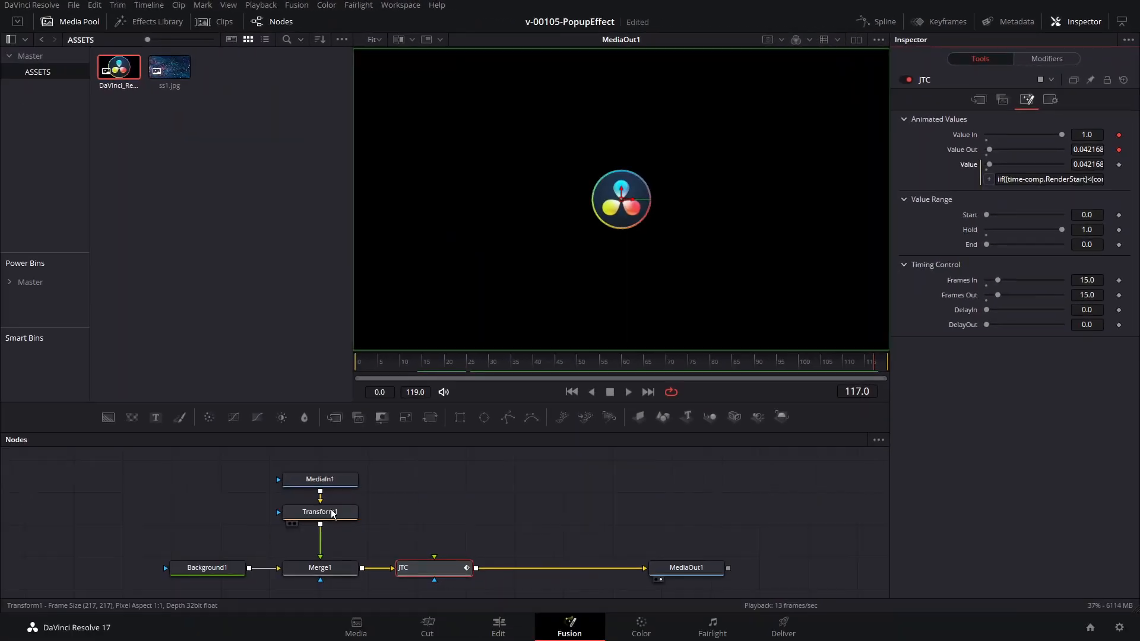
Drive Transform1's Size with the expression JTC.Value.
left_click(329, 512)
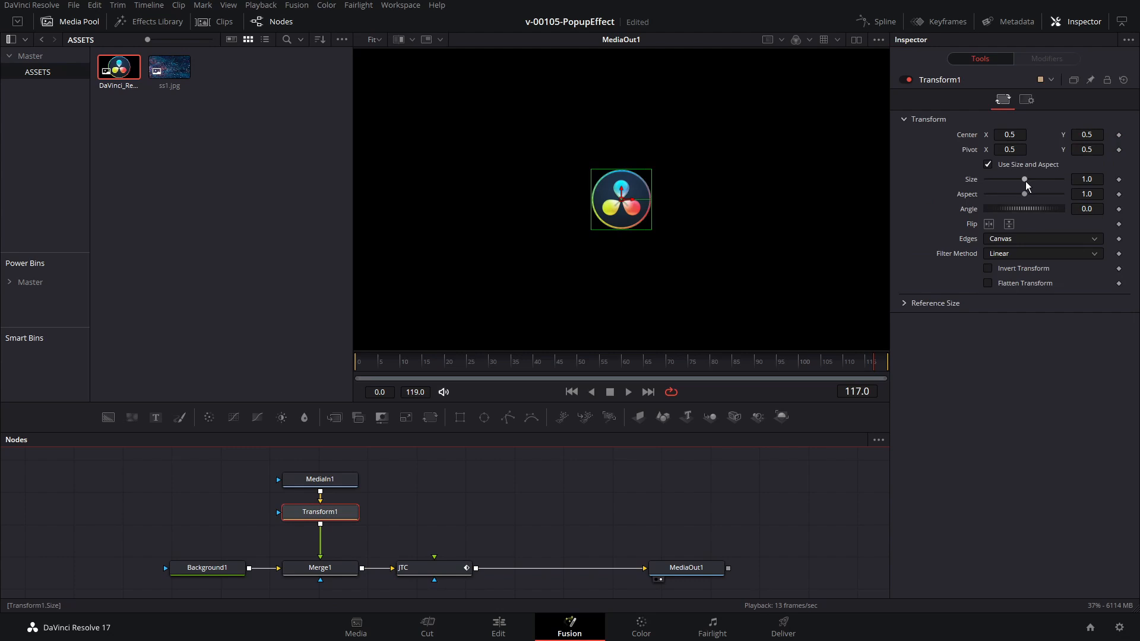
mouse_move(1024, 180)
left_mouse_down()
mouse_move(978, 186)
mouse_move(1031, 180)
left_mouse_up()
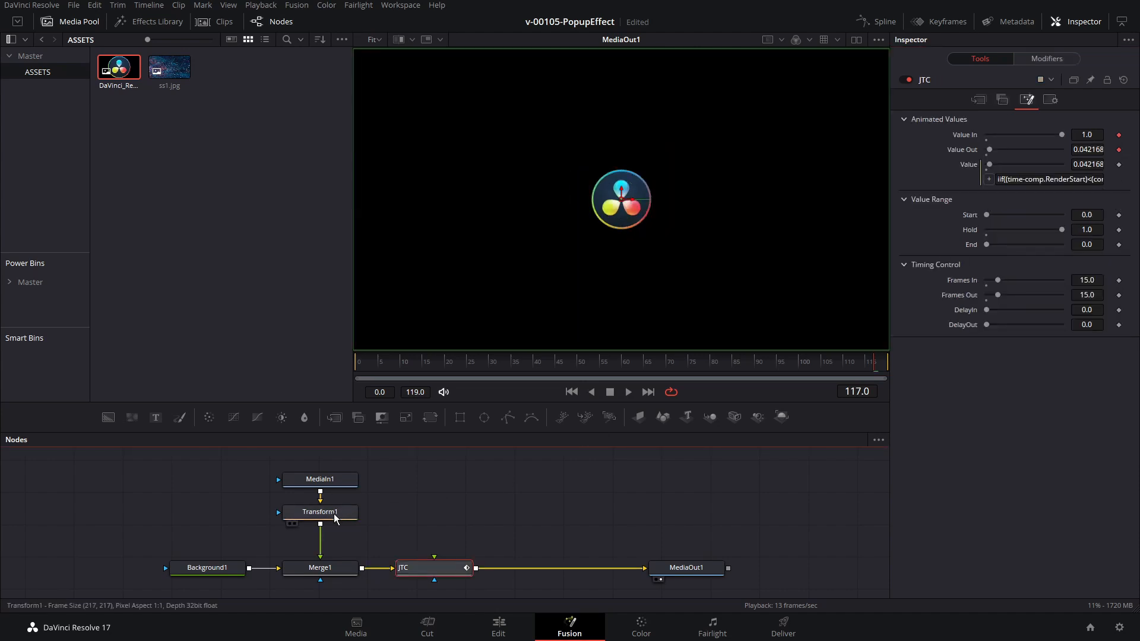
left_click(329, 512)
right_click(962, 201)
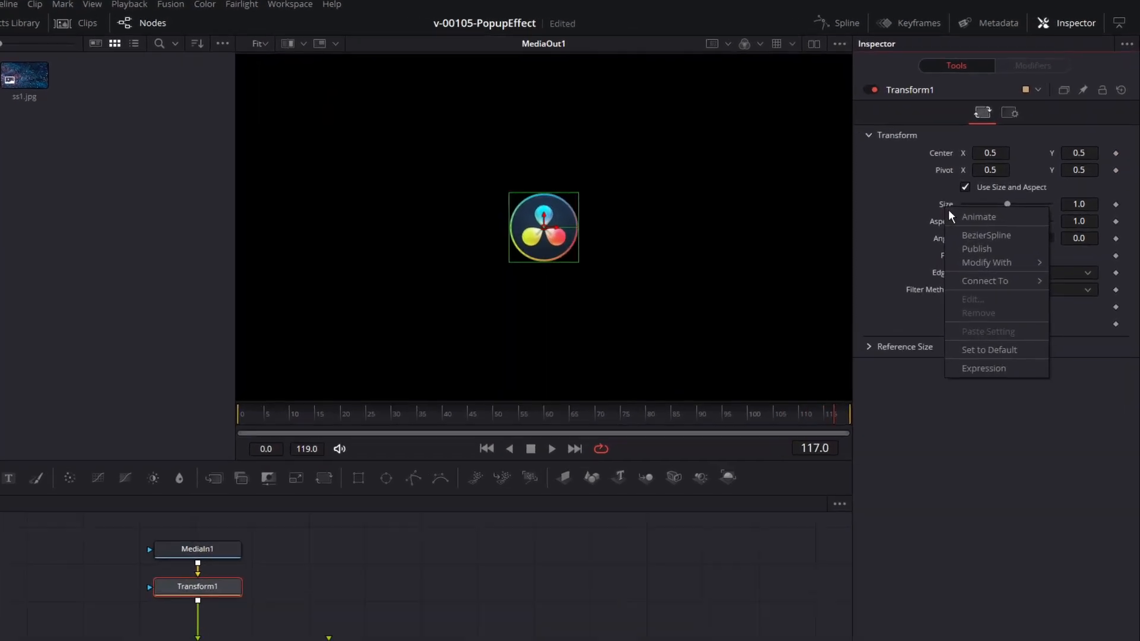
left_click(1007, 323)
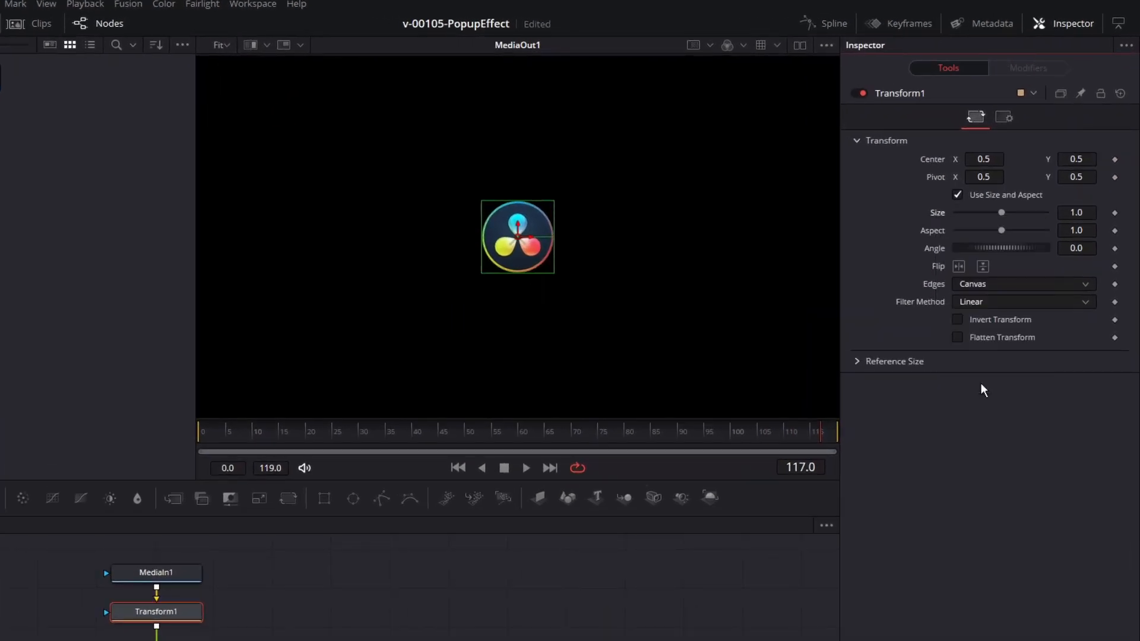
left_click_drag(989, 233, 820, 223)
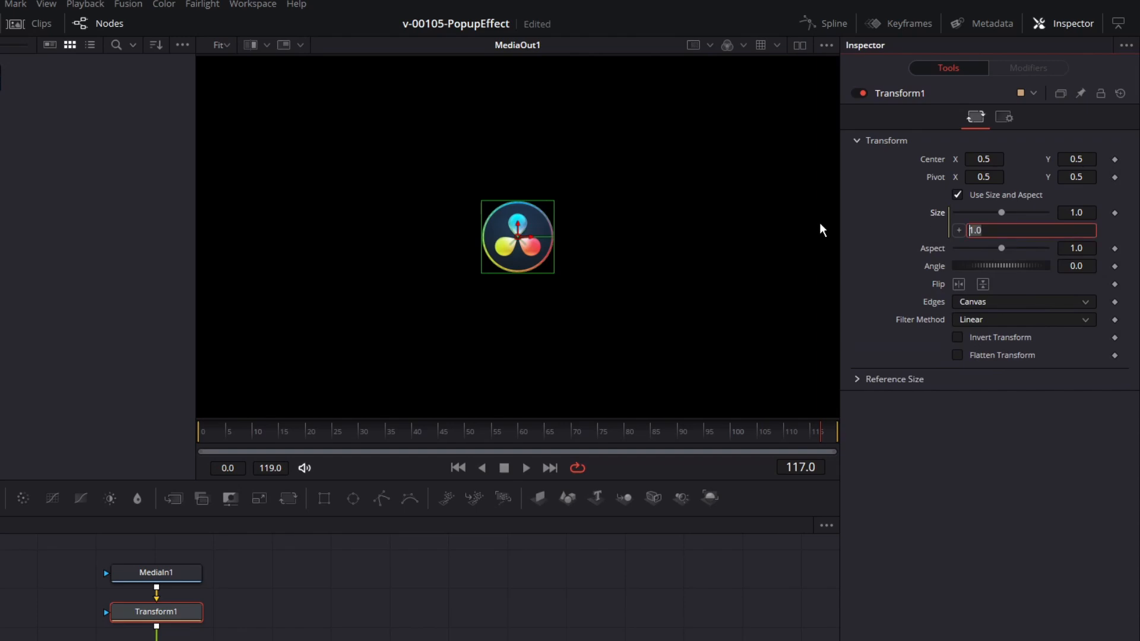
type("JTC.Value")
key("Return")
Play back the composition from frame 0 to check the logo's size animation.
key("Home")
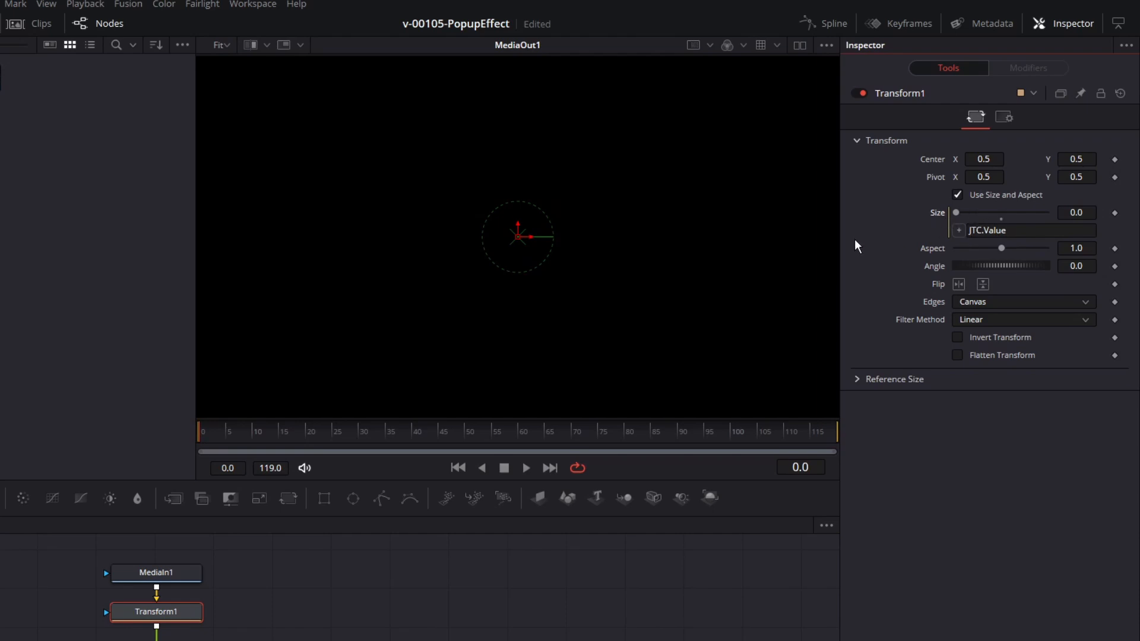
key("space")
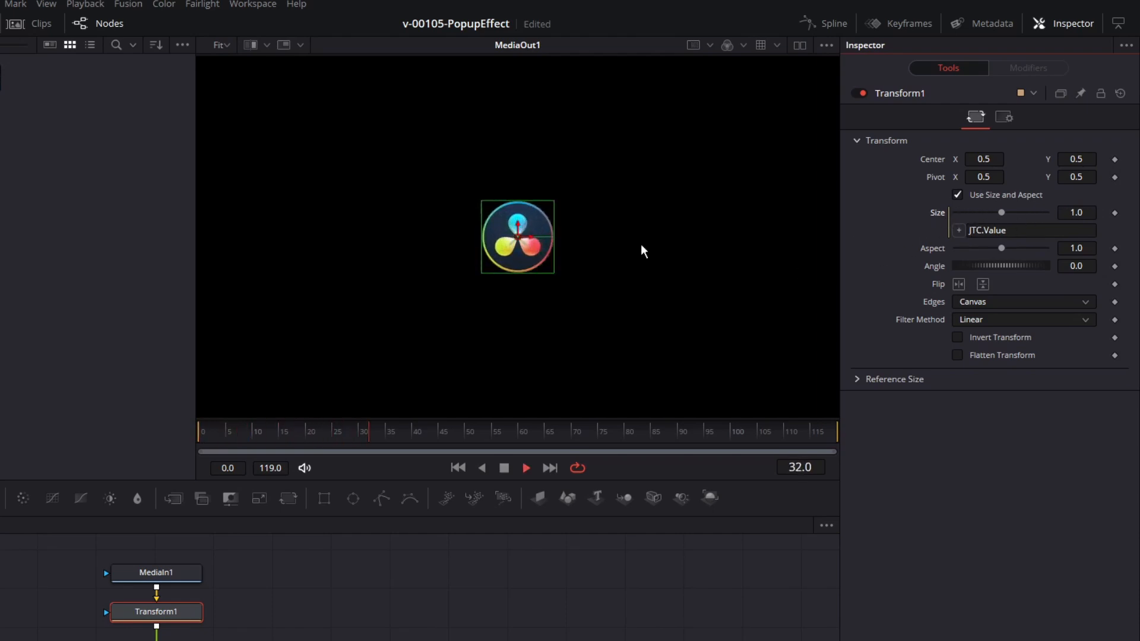
key("space")
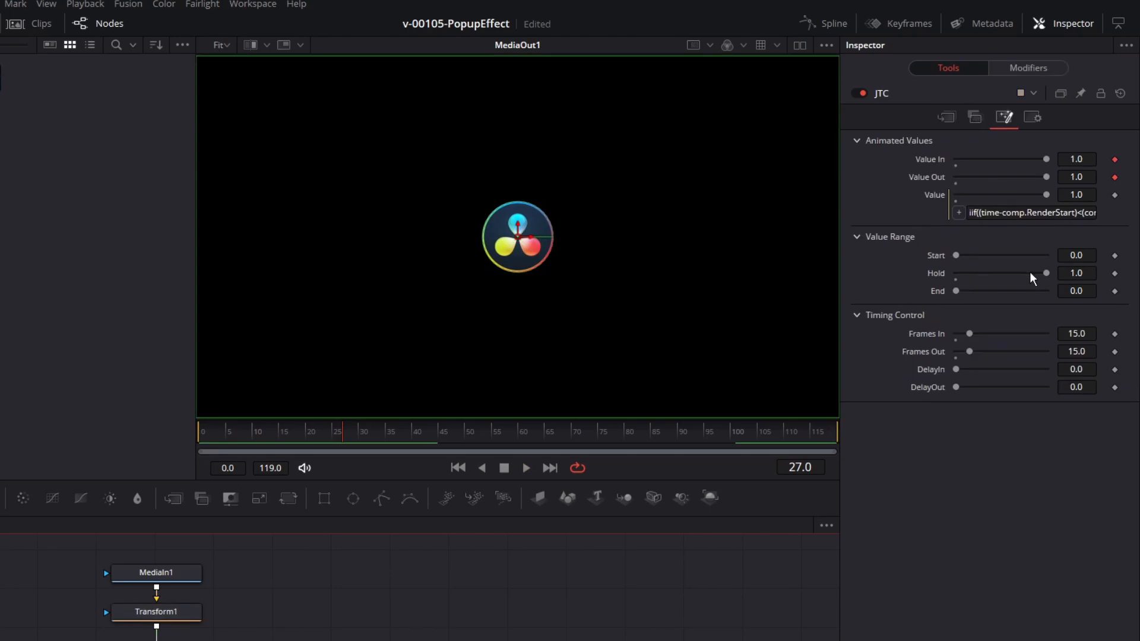
Set the JTC node's Start value to 3 and End value to 0, and play back the logo from frame 0.
left_click(1076, 256)
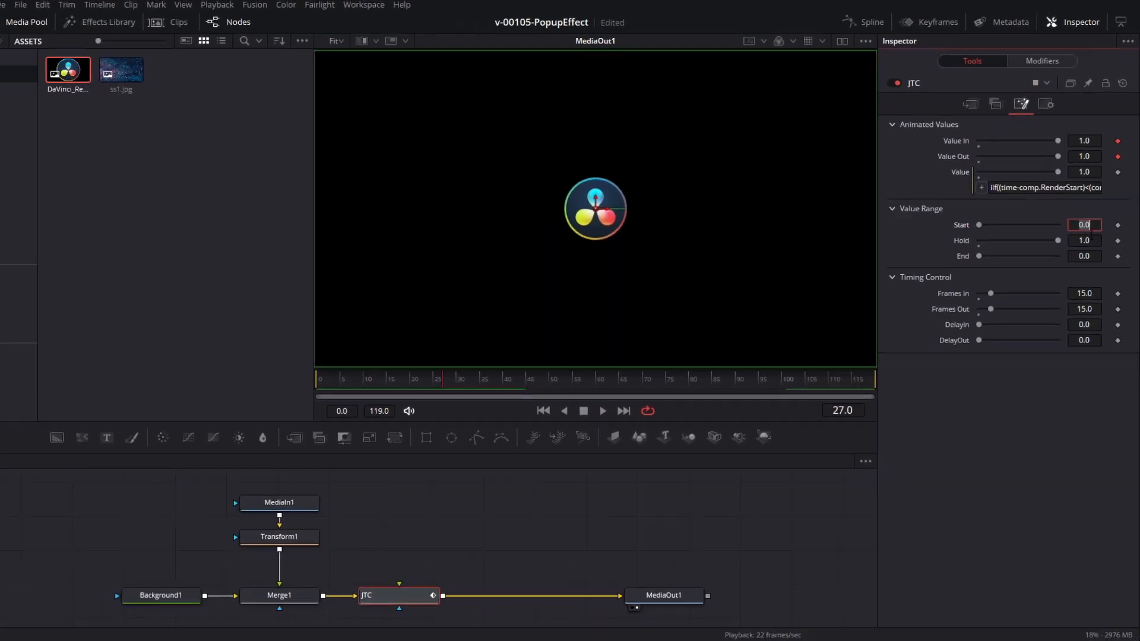
type("3")
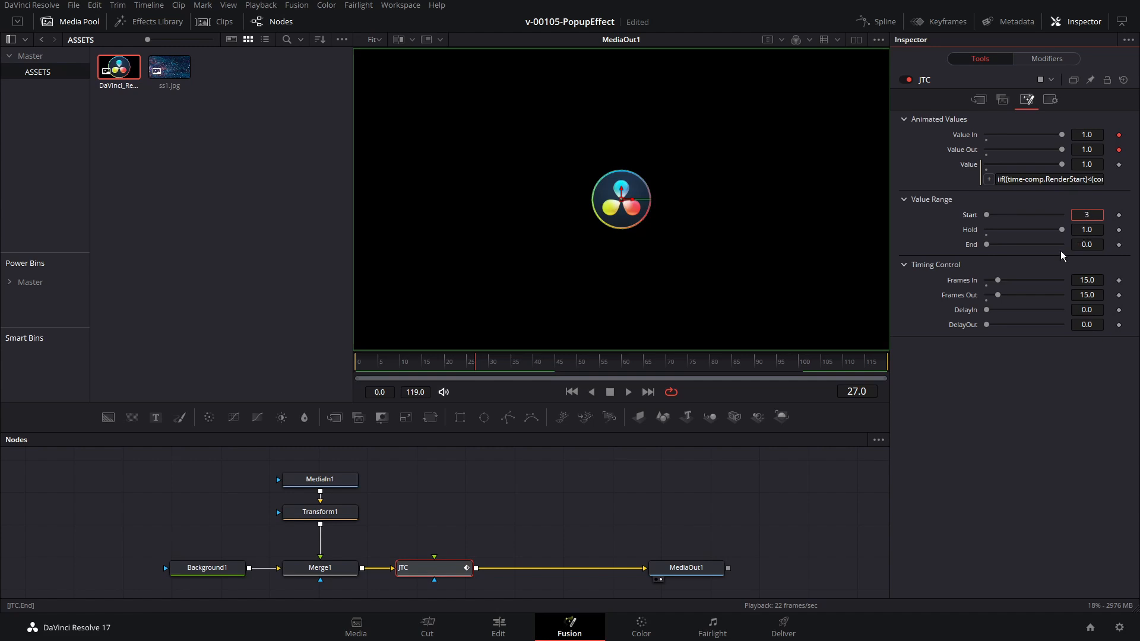
key("Return")
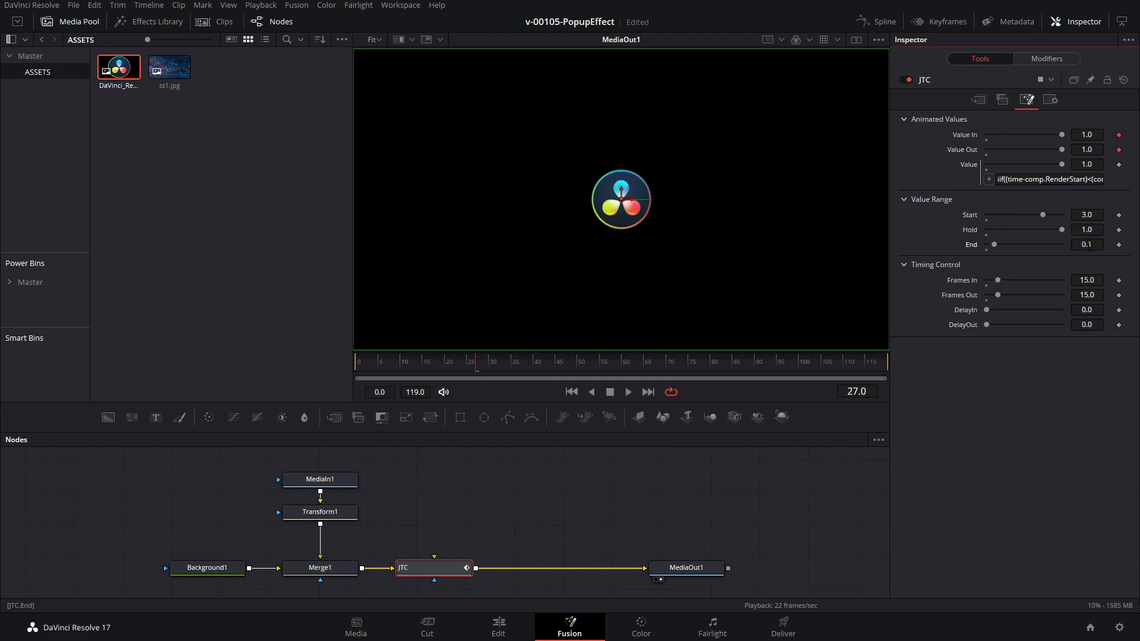
left_click(1092, 244)
type("0")
key("Return")
left_click_drag(393, 366, 335, 365)
key("space")
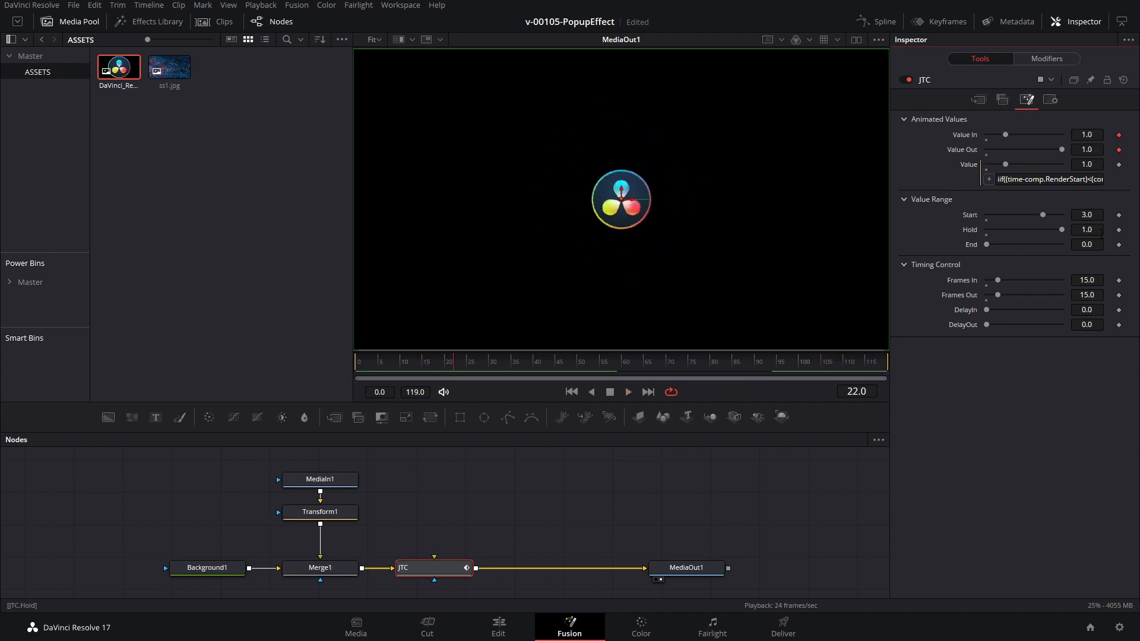
Set the JTC node's Start value to 0 and keep its End value at 0.
double_click(1086, 215)
type("0")
mouse_move(987, 245)
left_mouse_down()
mouse_move(1003, 247)
mouse_move(969, 246)
left_mouse_up()
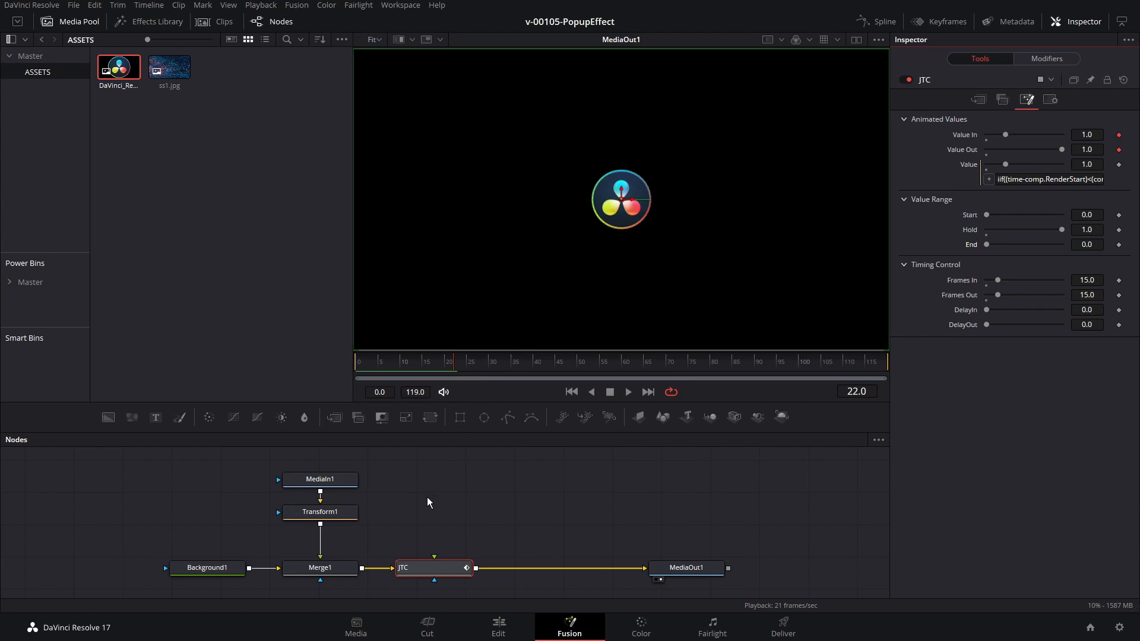
Add a custom number control named STARTANGLE to Transform1, using a ScrewControl with a range of -360 to 360.
right_click(335, 520)
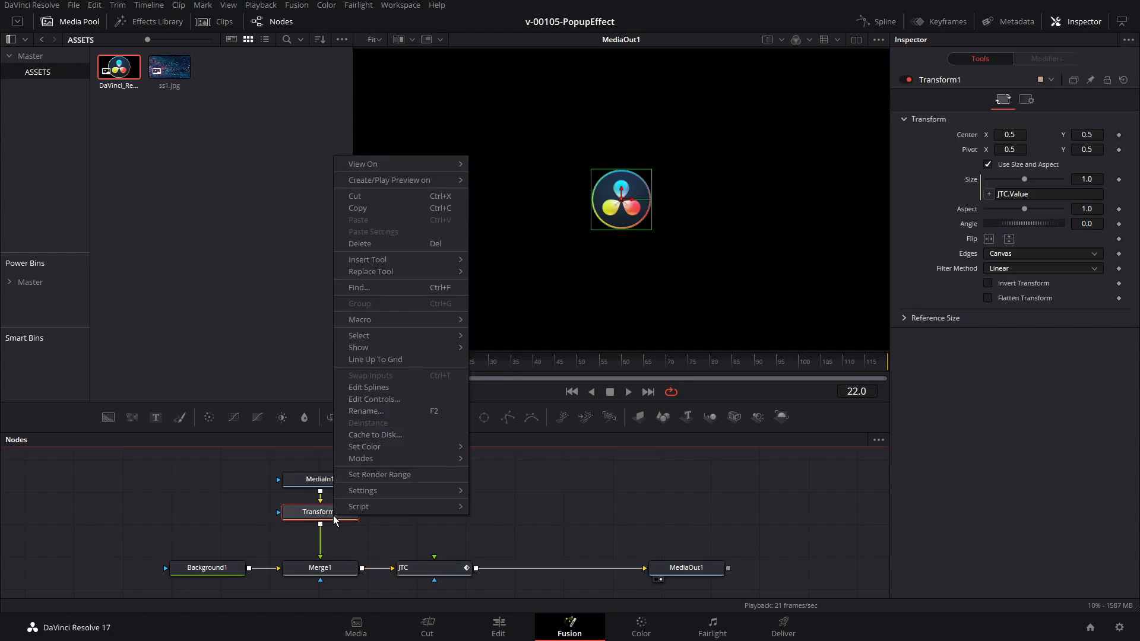
left_click(376, 399)
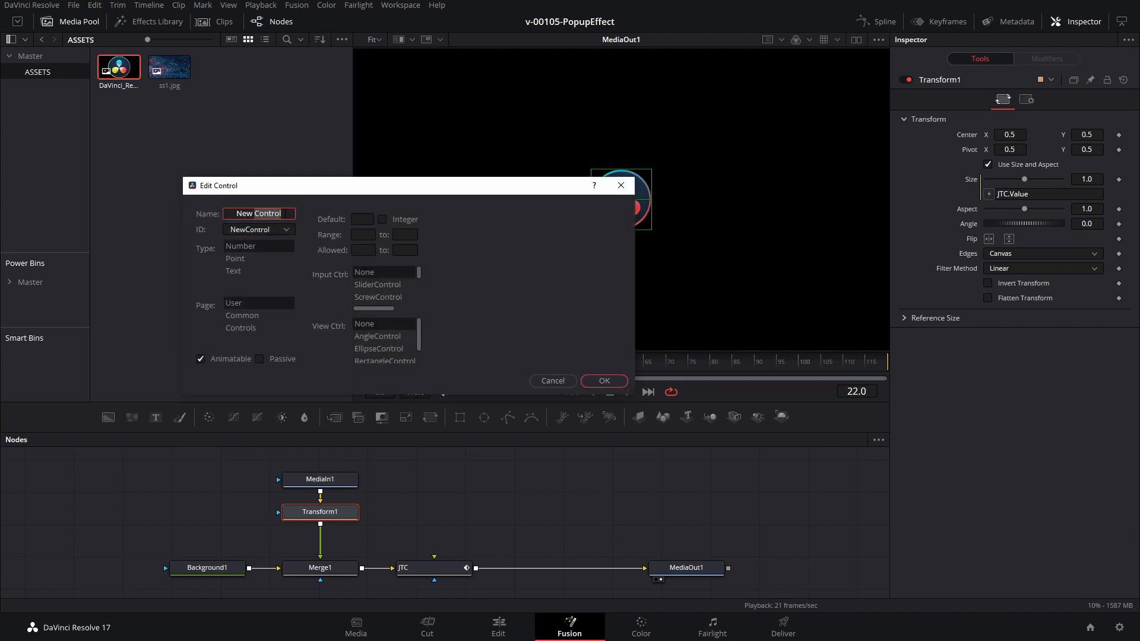
type("Ne")
type("ARTANGLE")
left_click(365, 235)
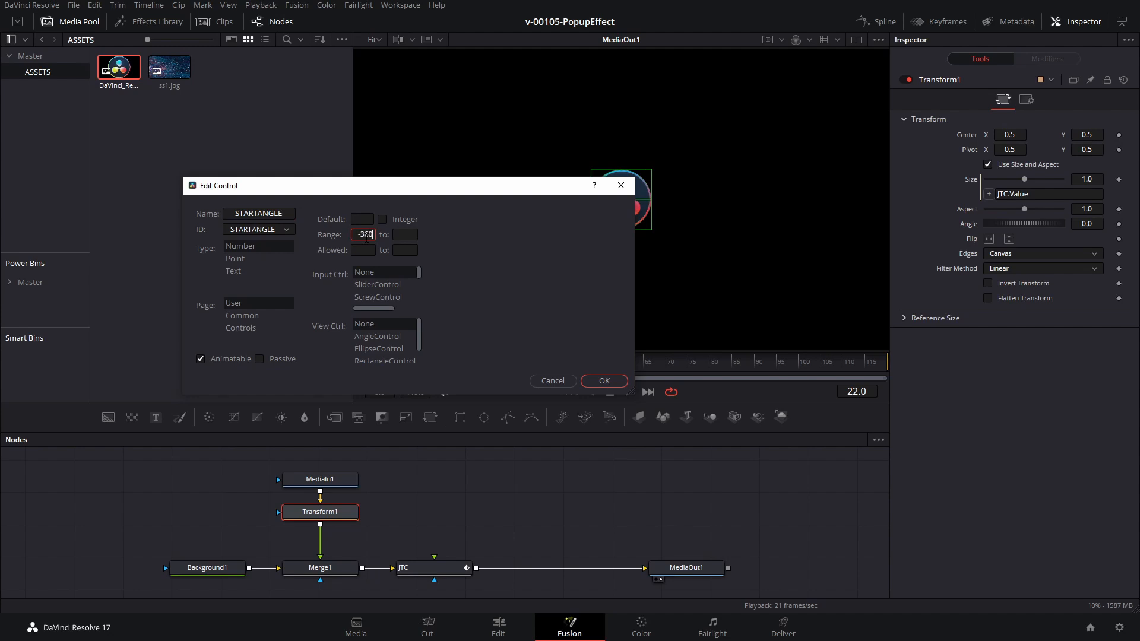
left_click(399, 235)
left_click(392, 298)
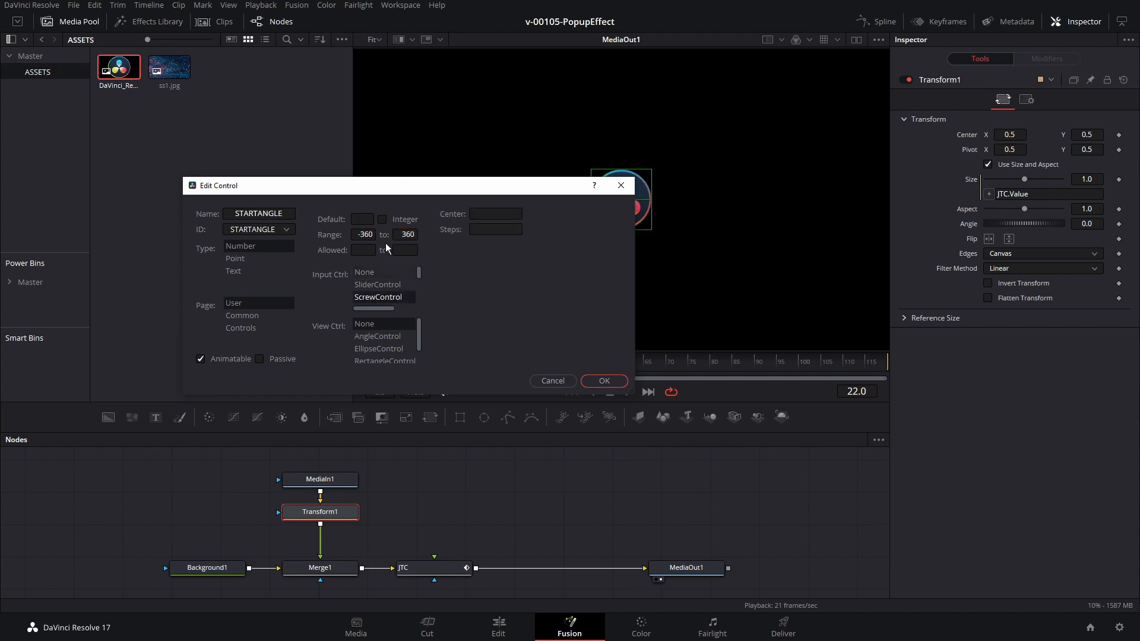
left_click(603, 381)
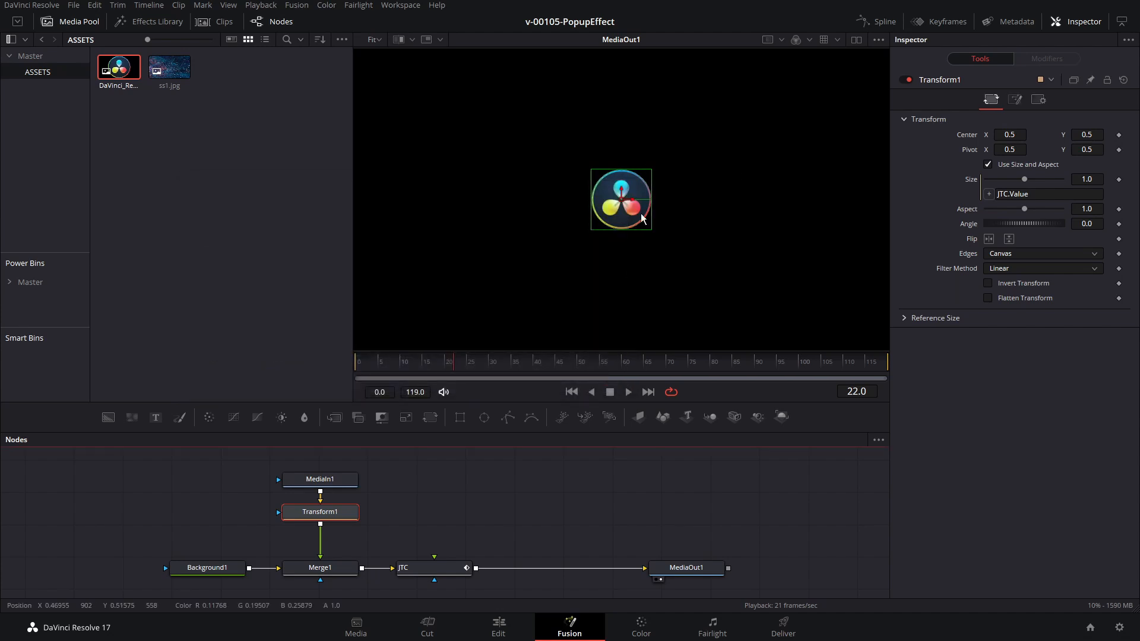
Try out Transform1's new STARTANGLE control at about 224.3, and rotate the logo manually to an Angle of about -5.2.
left_click(1015, 99)
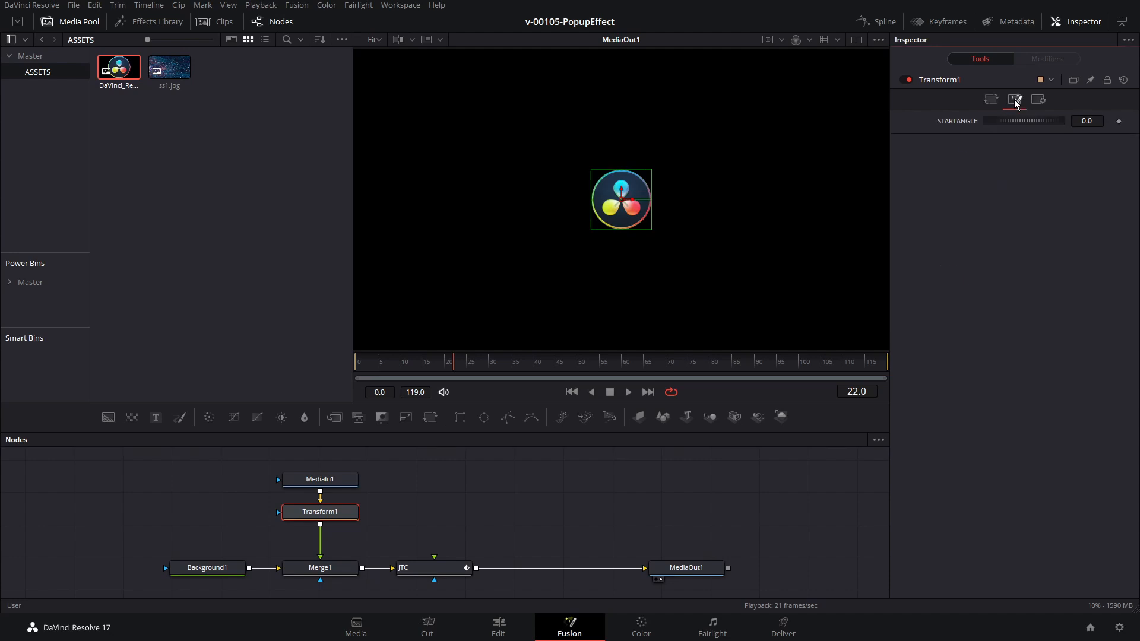
mouse_move(1019, 124)
left_mouse_down()
mouse_move(1051, 124)
mouse_move(1003, 123)
left_mouse_up()
left_click(992, 105)
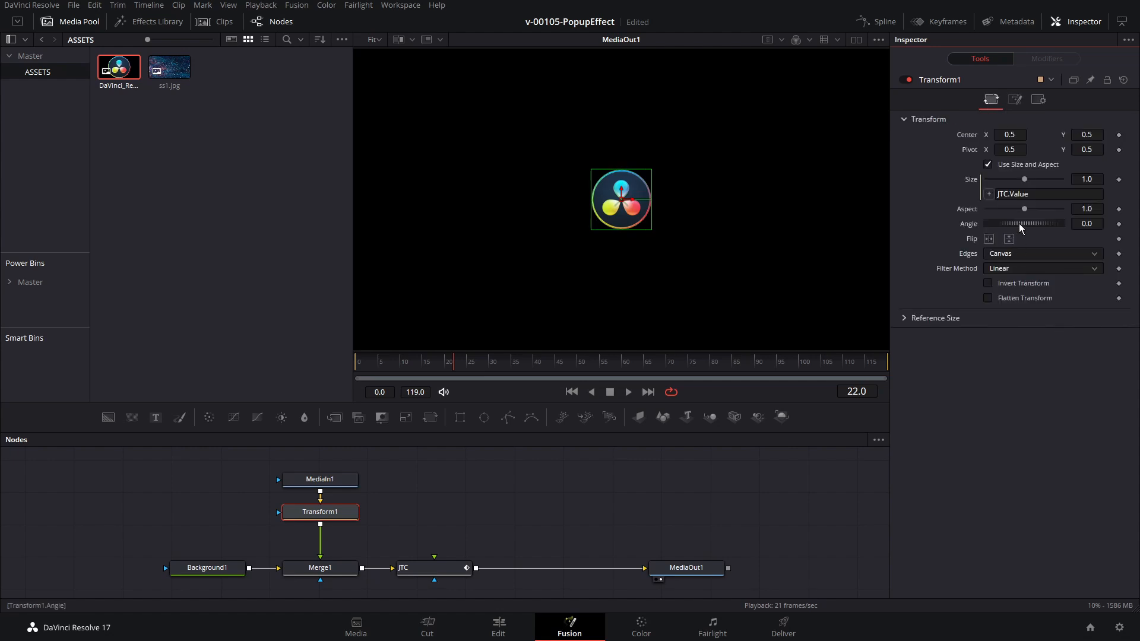
left_click_drag(983, 221, 1026, 231)
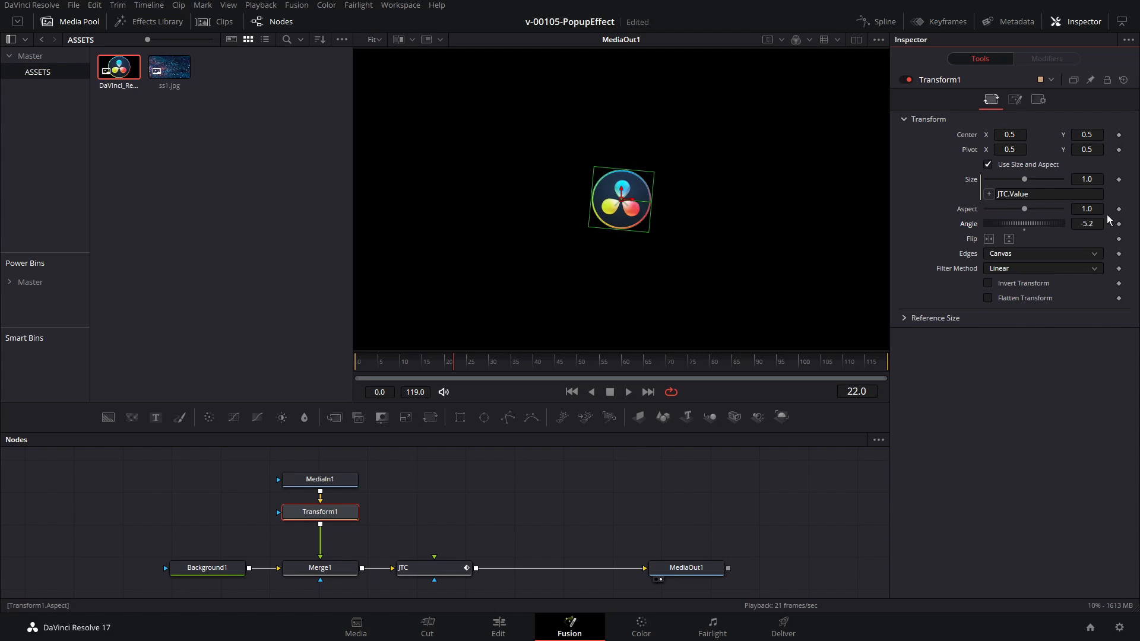
Drive Transform1's Angle with the expression 180*(1-JTC.Value).
right_click(975, 226)
left_click(1009, 366)
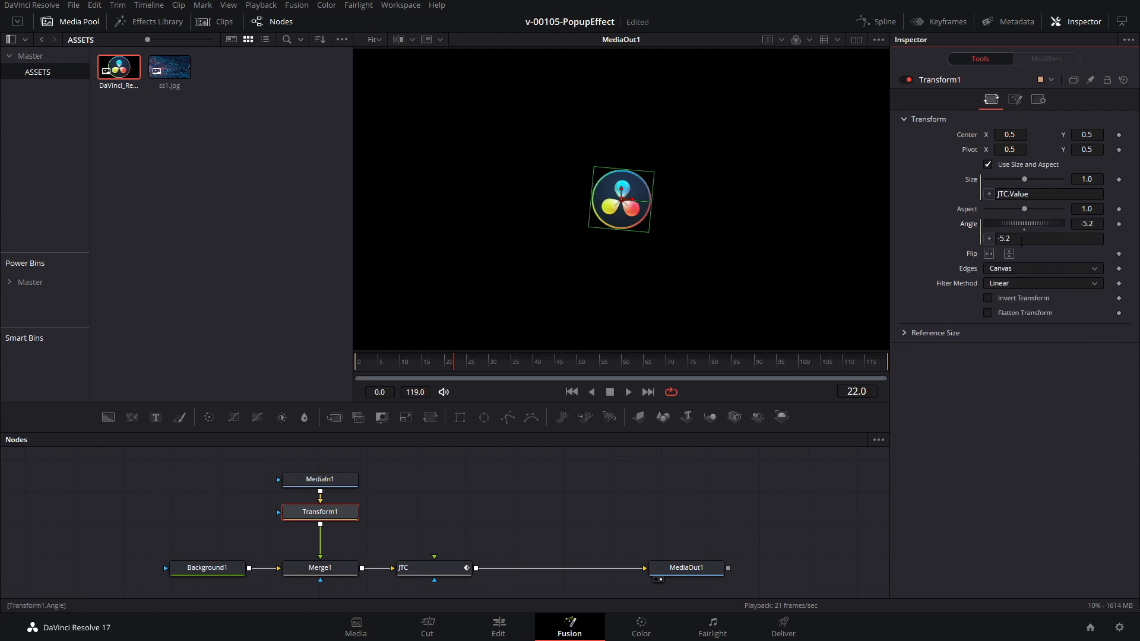
type("180")
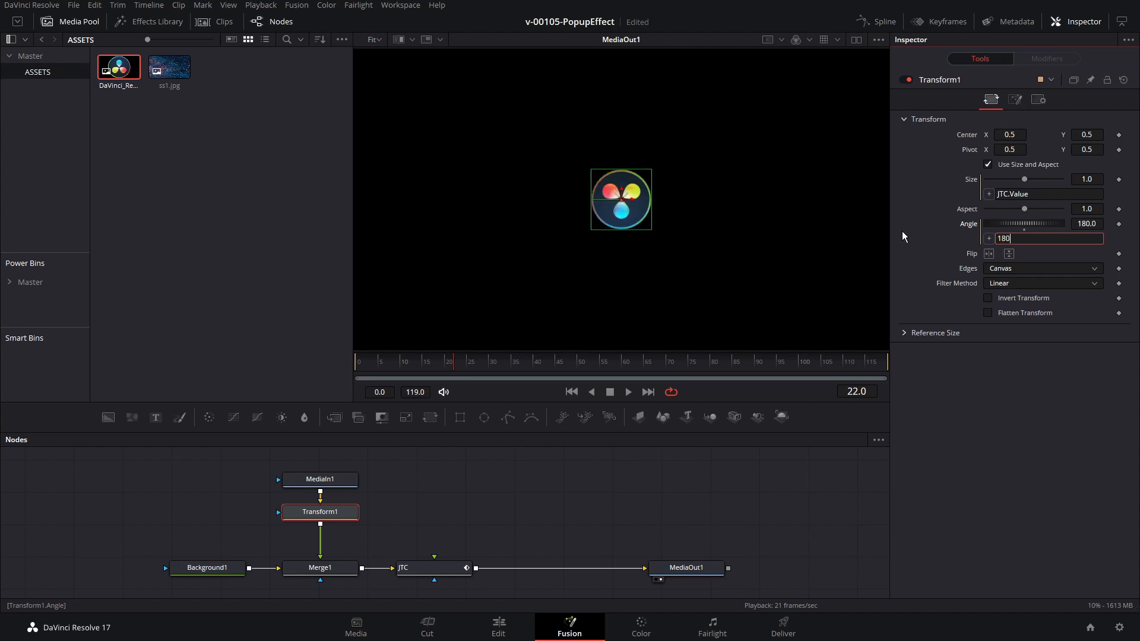
left_click(902, 236)
left_click(1033, 240)
left_click(929, 259)
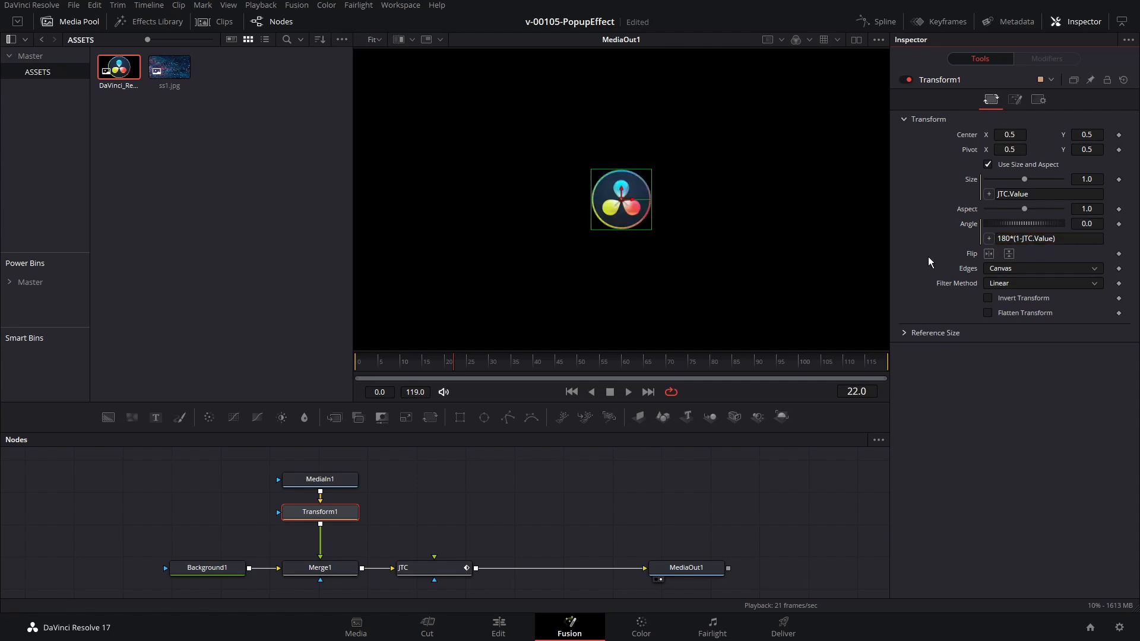
Play back the composition from frame 0 to check the logo's rotation as it pops in.
left_click_drag(388, 362, 348, 366)
key("space")
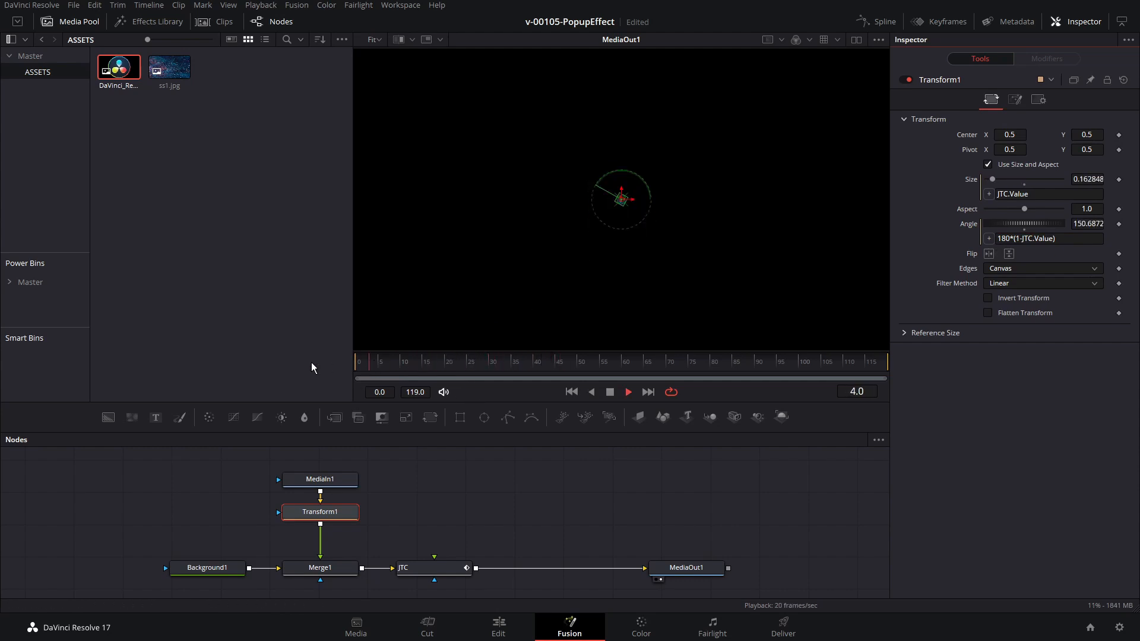
key("space")
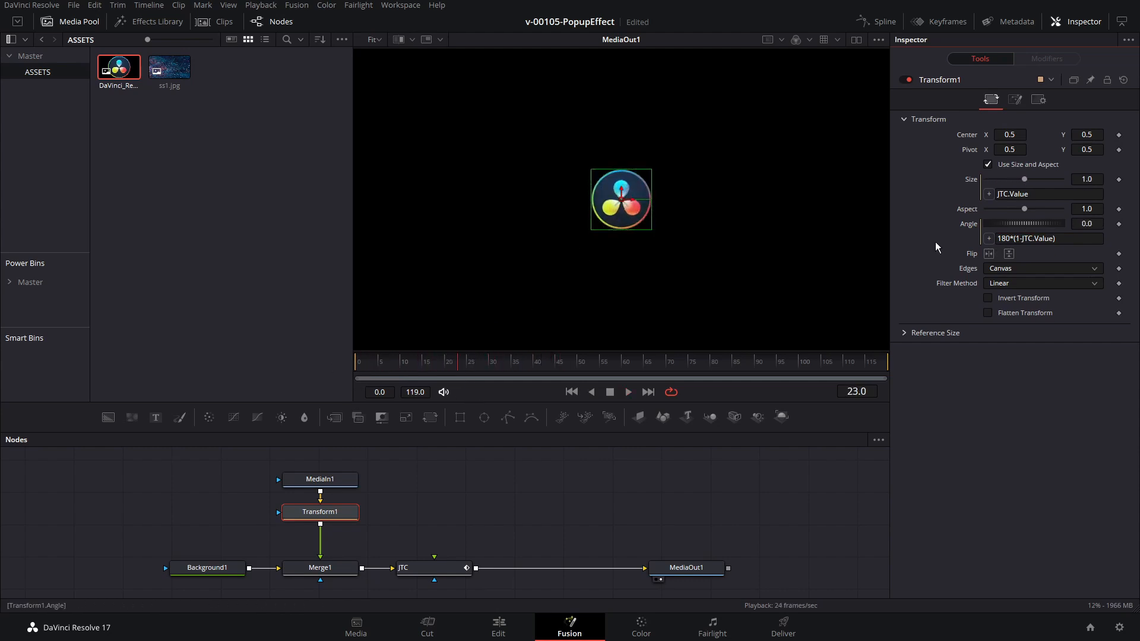
Replace the fixed 180 in Transform1's Angle expression with the custom control, giving STARTANGLE*(1-JTC.Value).
left_click(1015, 100)
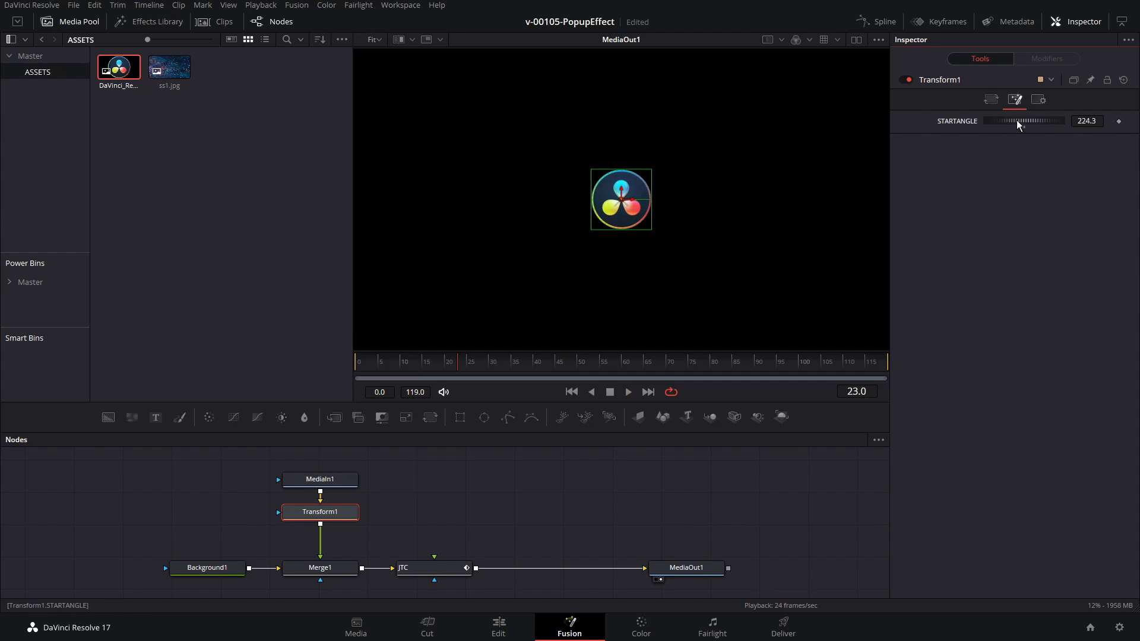
mouse_move(1020, 122)
left_mouse_down()
mouse_move(1005, 120)
mouse_move(1021, 122)
left_mouse_up()
left_click(992, 100)
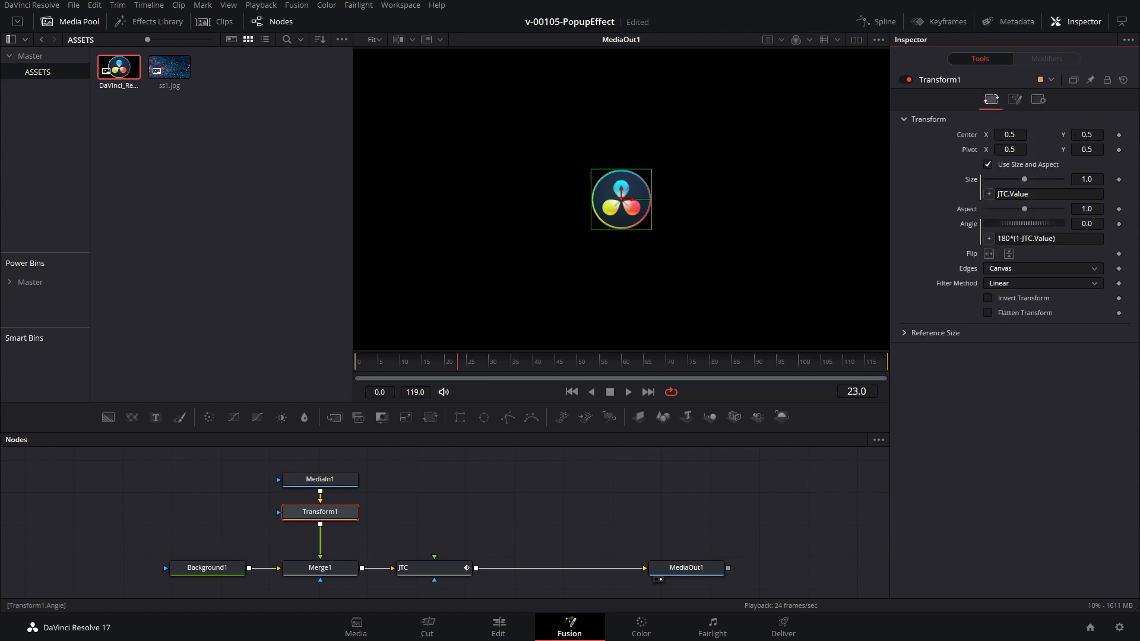
double_click(1010, 239)
type("STARTANGLE")
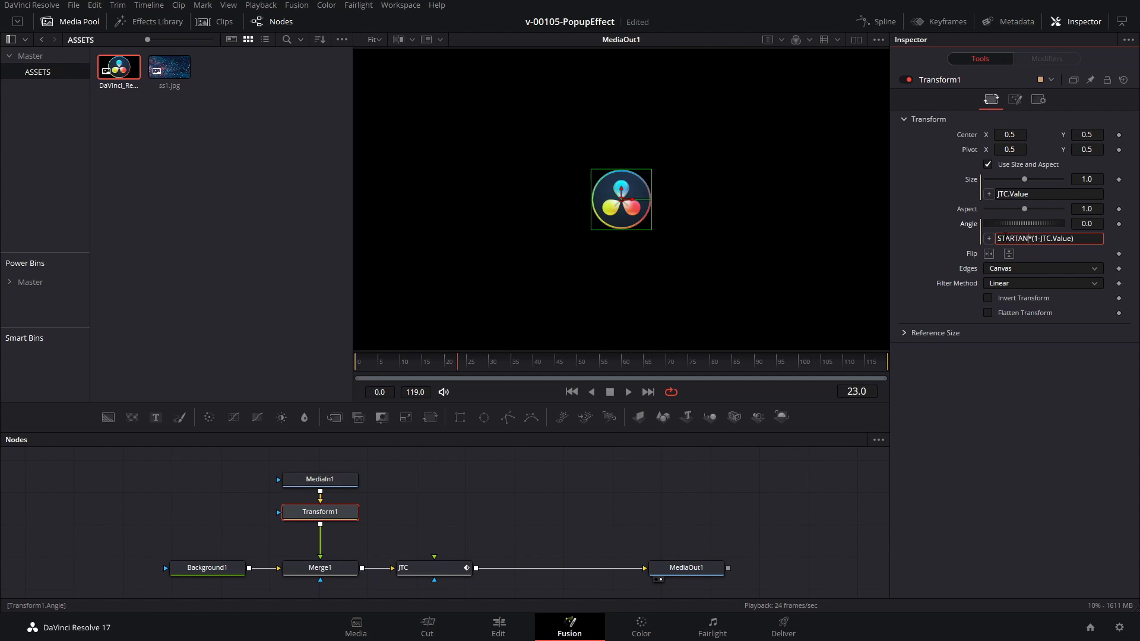
left_click(975, 241)
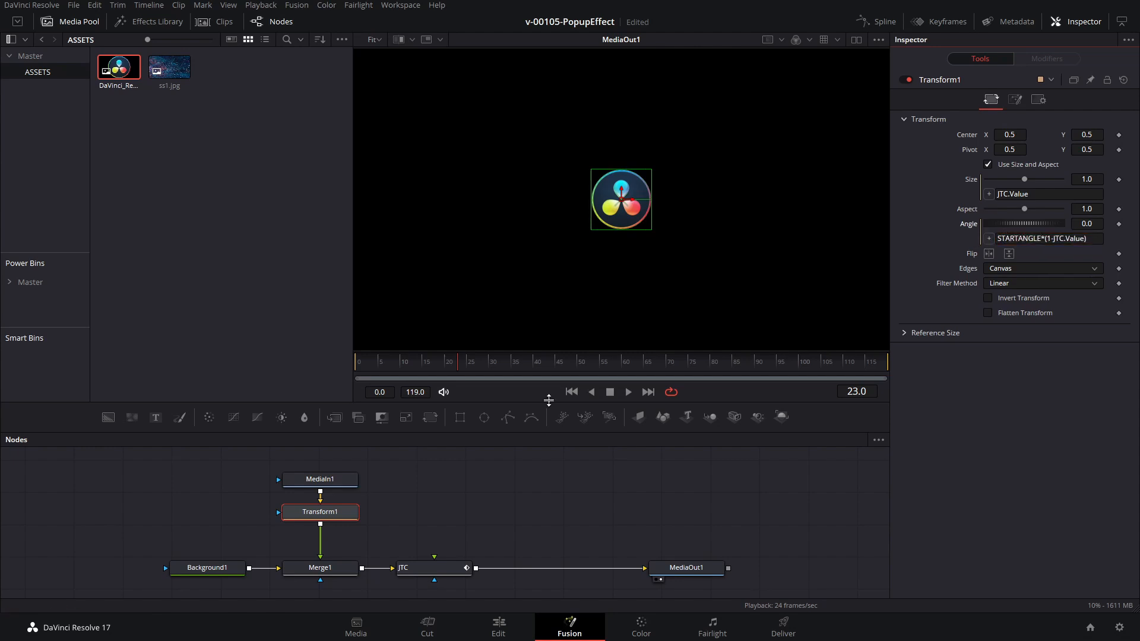
Play back the logo animation from frame 0 to check the rotation driven by STARTANGLE.
left_click_drag(392, 366, 355, 367)
key("space")
key("space")
key("space")
key("space")
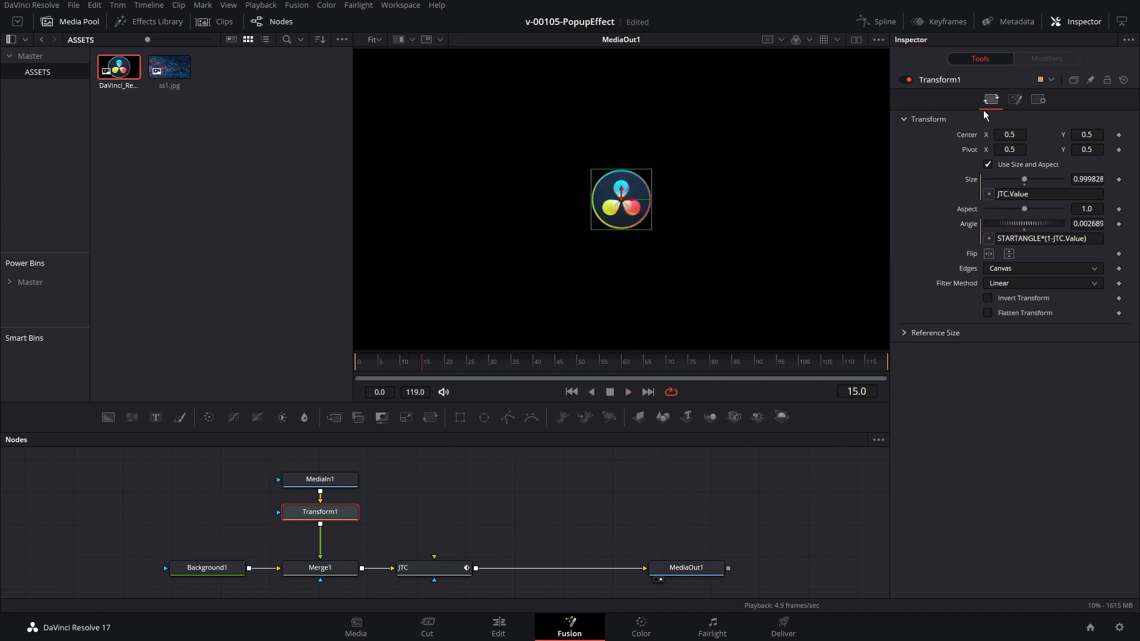
Set Transform1's STARTANGLE to about -448.7 and play back the logo's spin from frame 0.
left_click(1015, 99)
mouse_move(1033, 125)
left_mouse_down()
mouse_move(962, 120)
mouse_move(1021, 120)
left_mouse_up()
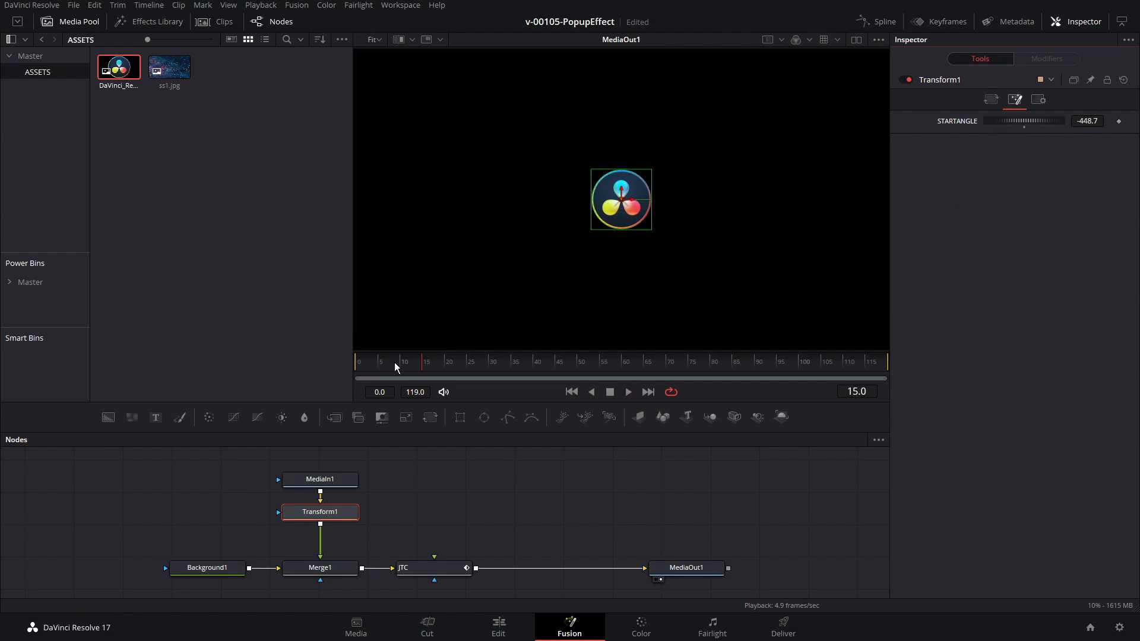
left_click_drag(394, 364, 350, 371)
key("space")
key("space")
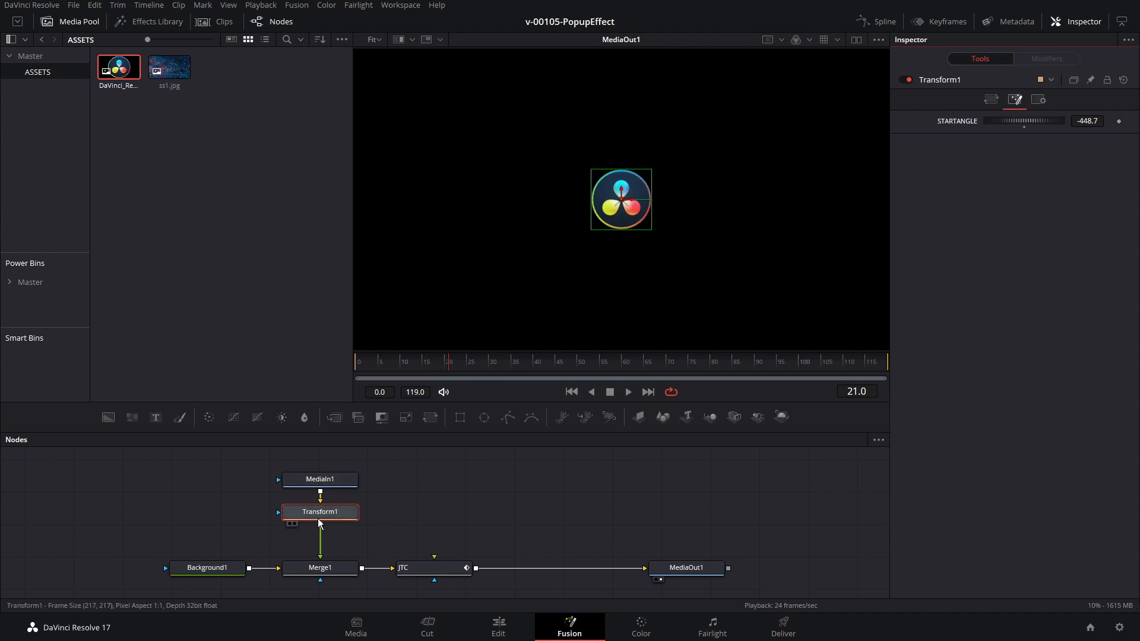
Set the Out easing of the JTC node's Value In animation curve to Bounce.
left_click_drag(319, 522, 460, 580)
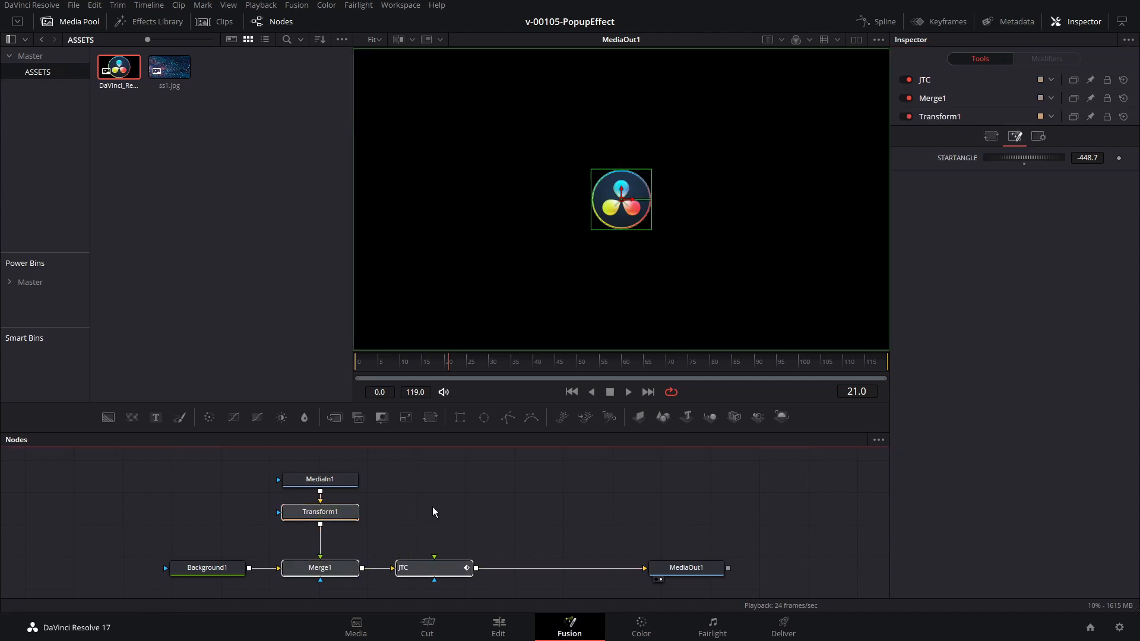
left_click(436, 568)
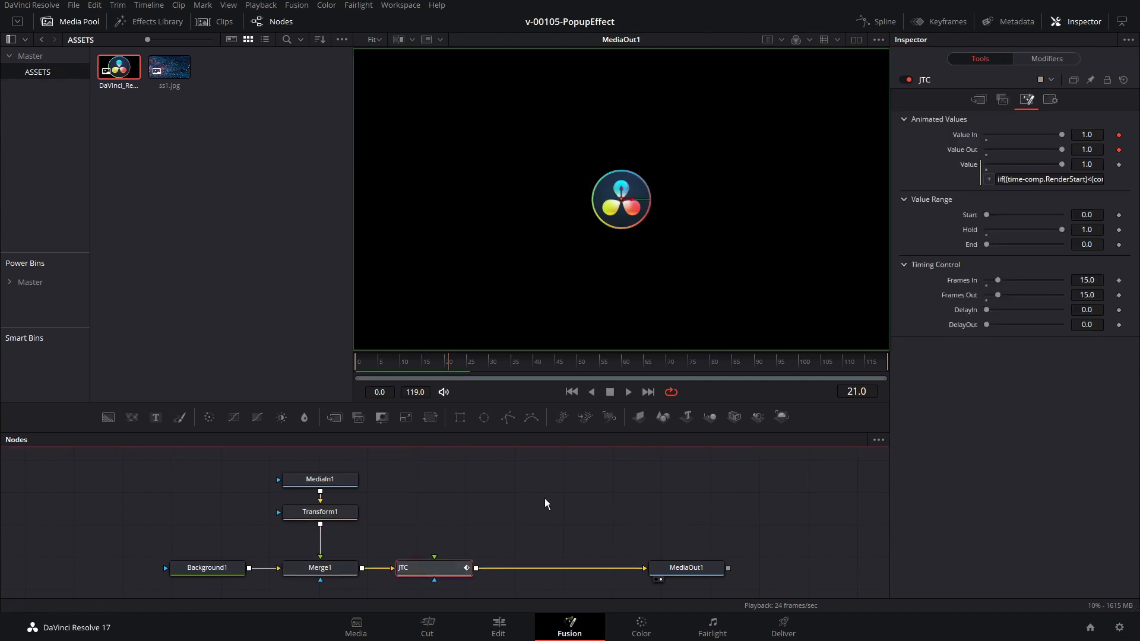
left_click(1047, 59)
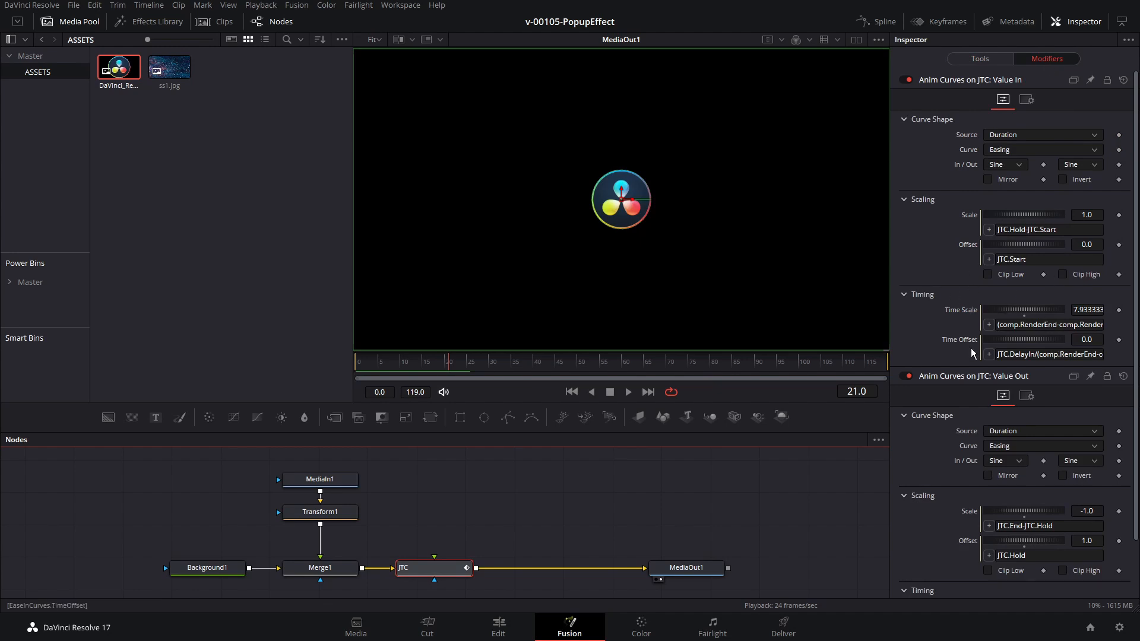
scroll(955, 361, "down", 2)
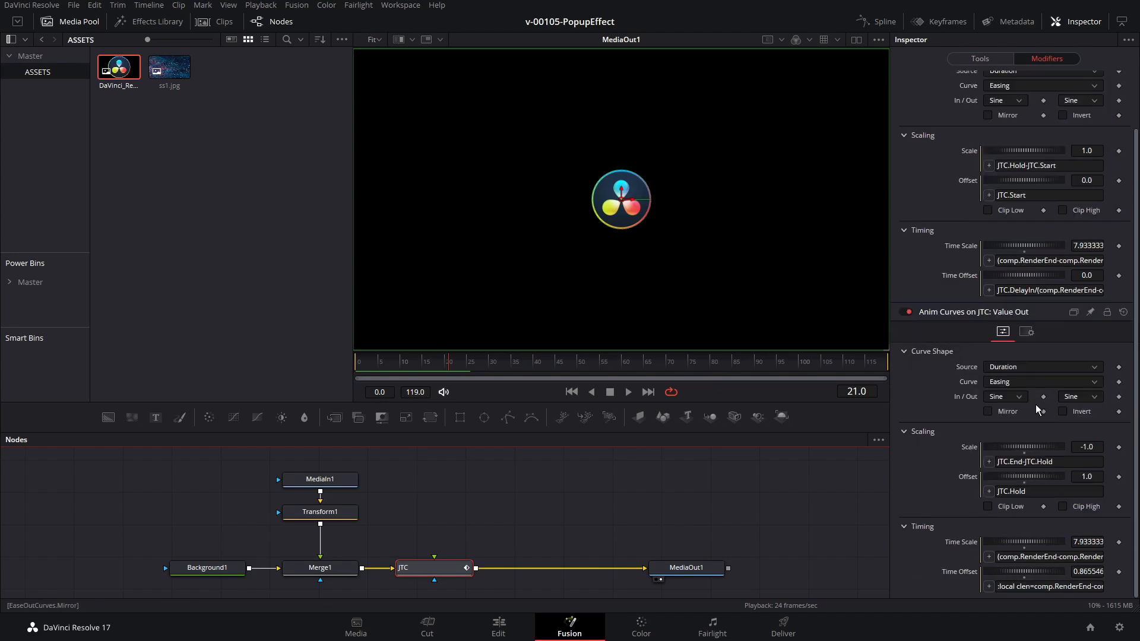
scroll(1006, 402, "up", 2)
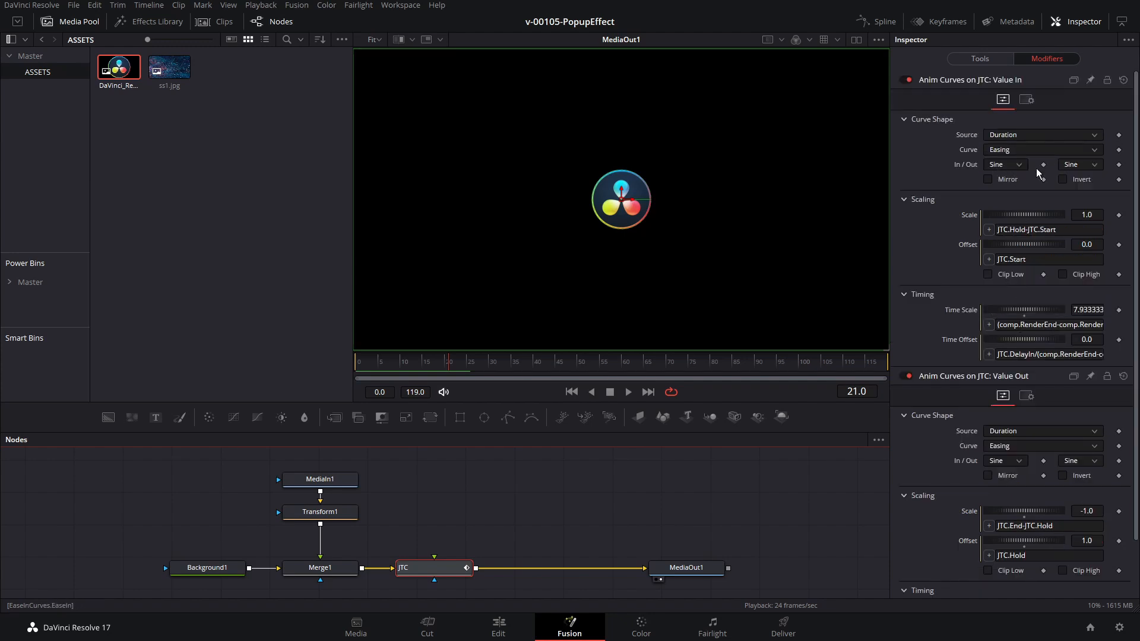
left_click(1082, 171)
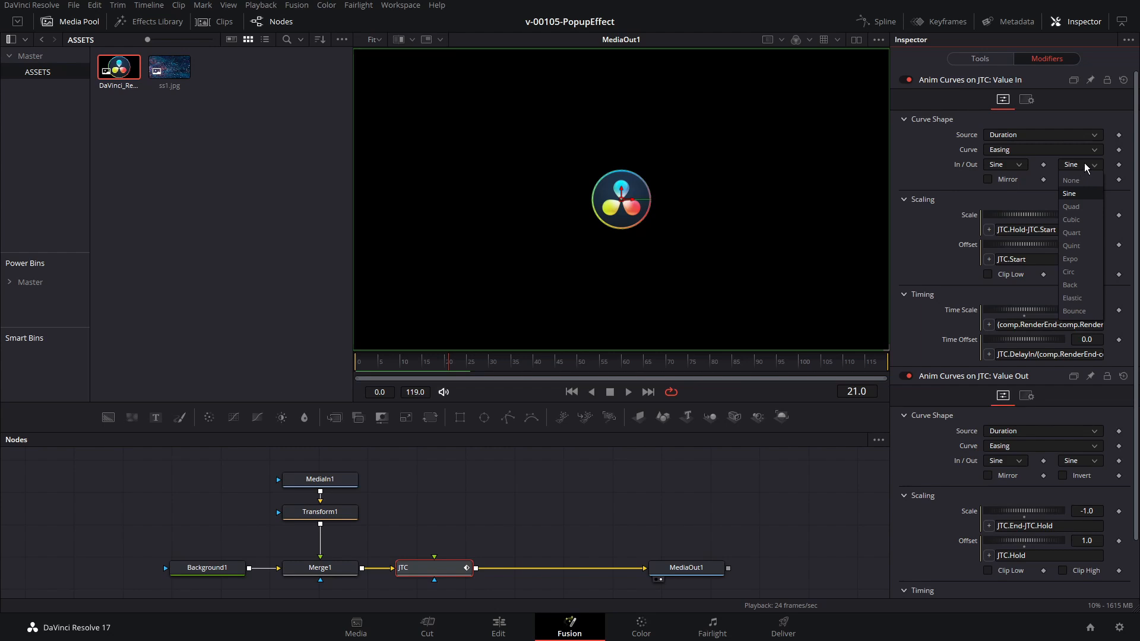
left_click(1087, 309)
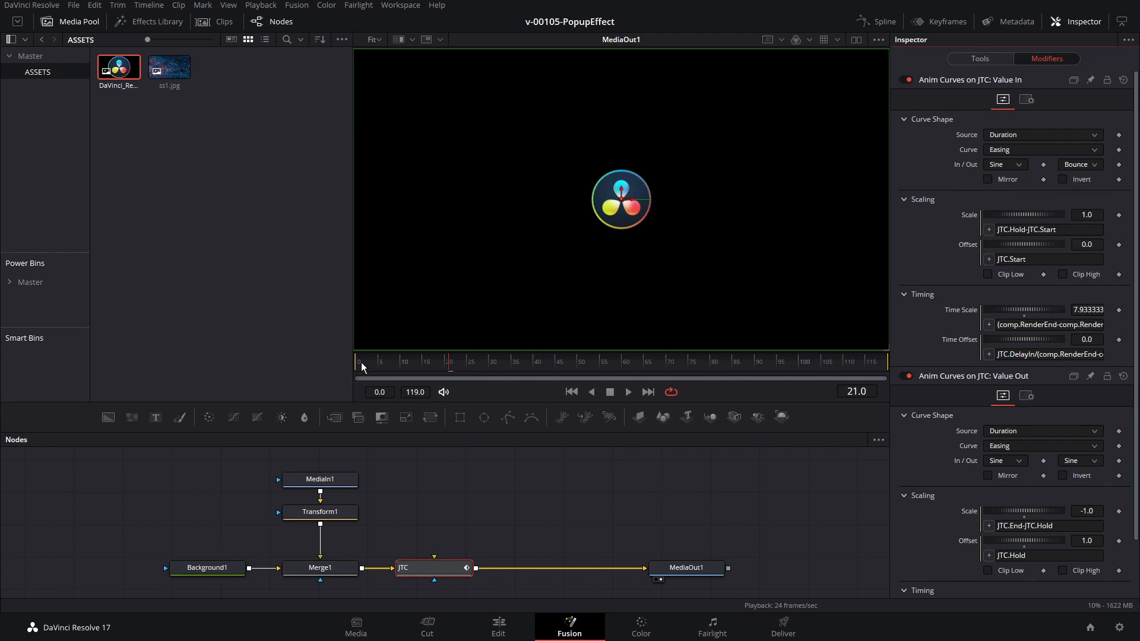
Play back the composition from frame 0 to check the logo's bounce easing.
left_click_drag(361, 365, 348, 359)
key("space")
left_click(371, 374)
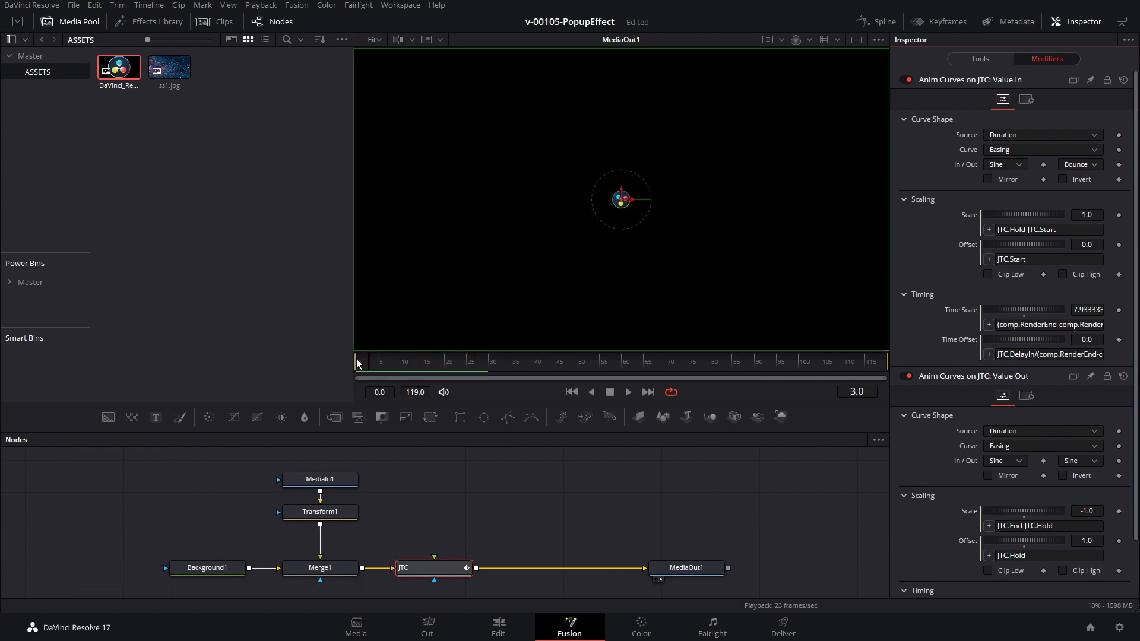
key("space")
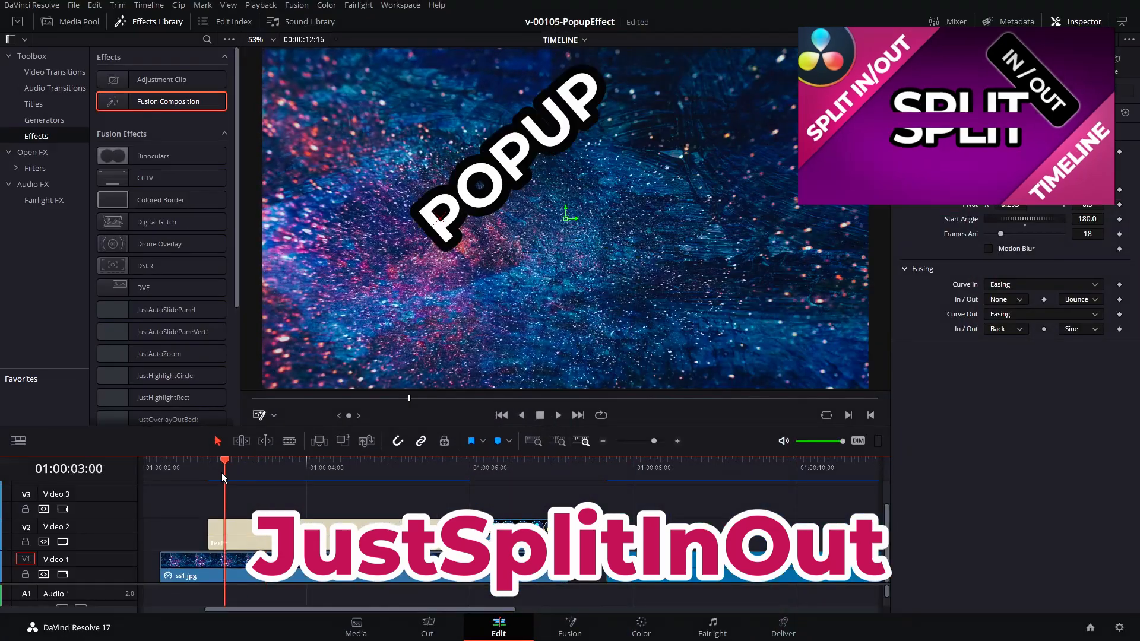
Apply the JustSplitInOut effect to the Text+ title clip on Video 2 of the edit timeline.
left_click_drag(235, 473, 277, 474)
left_click(311, 533)
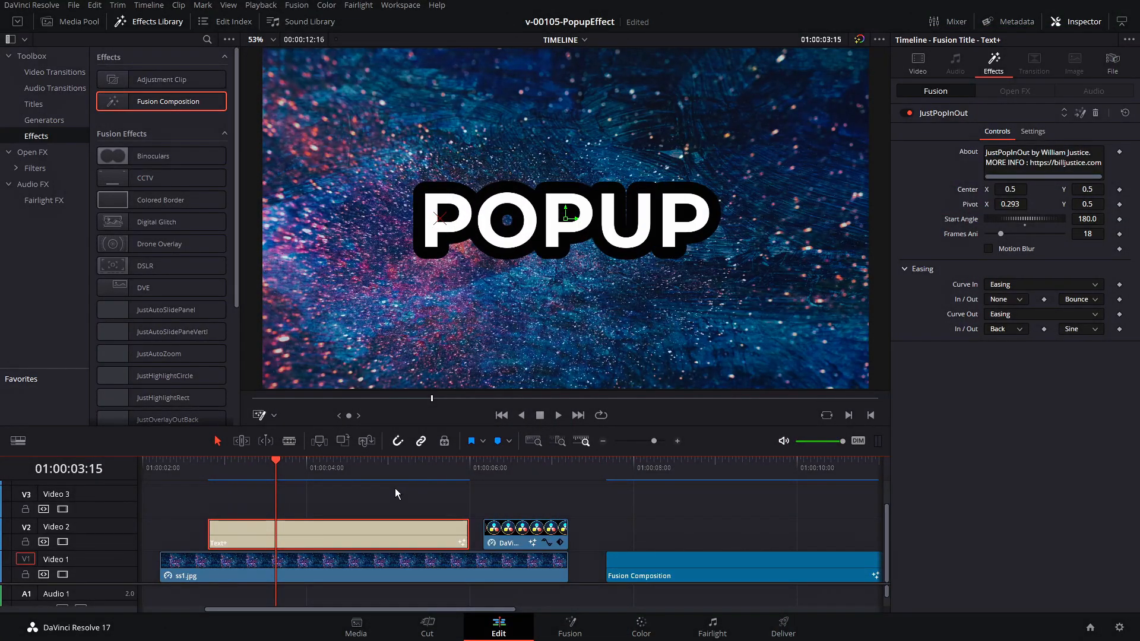
left_click(341, 467)
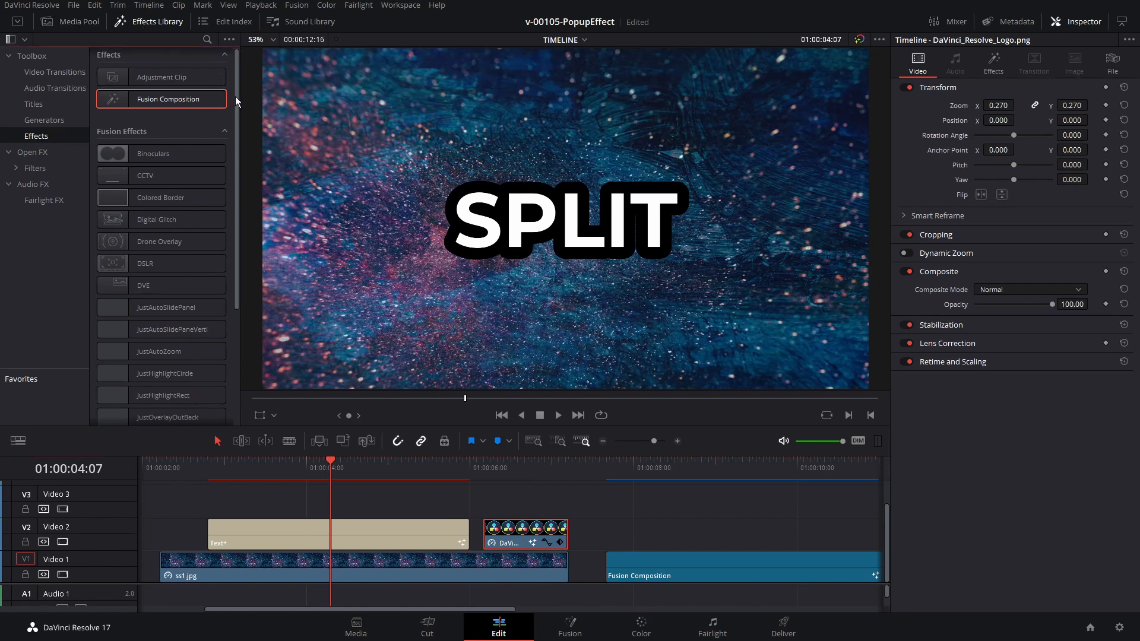
left_click_drag(235, 96, 286, 526)
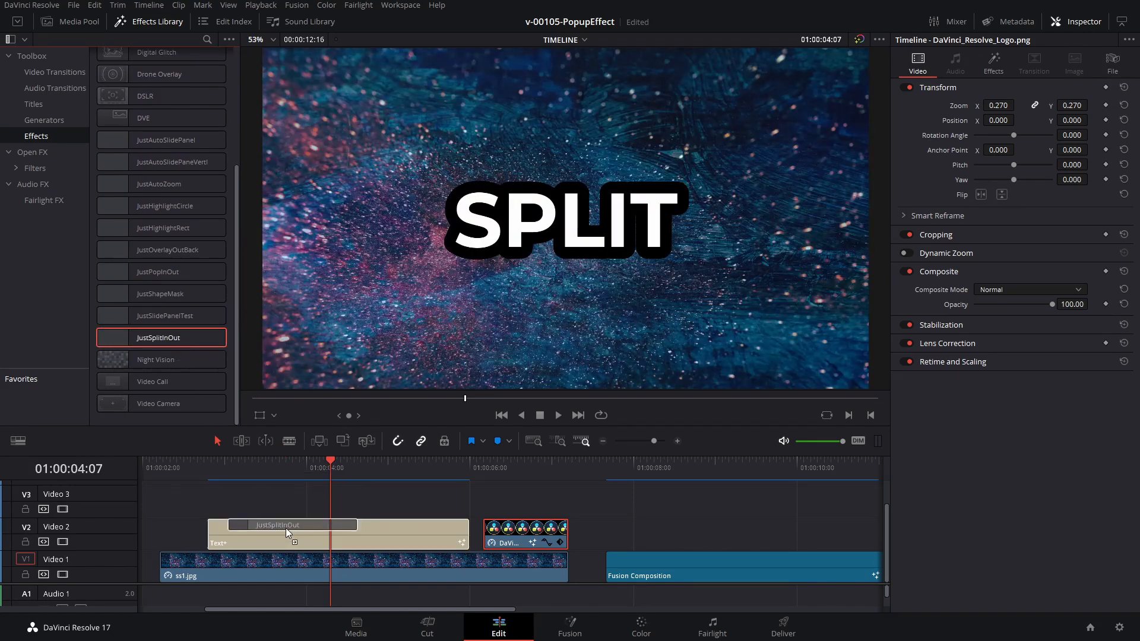
Play back the SPLIT title from the start of its clip to check the split animation, selecting the clip for a replay.
left_click(206, 468)
key("space")
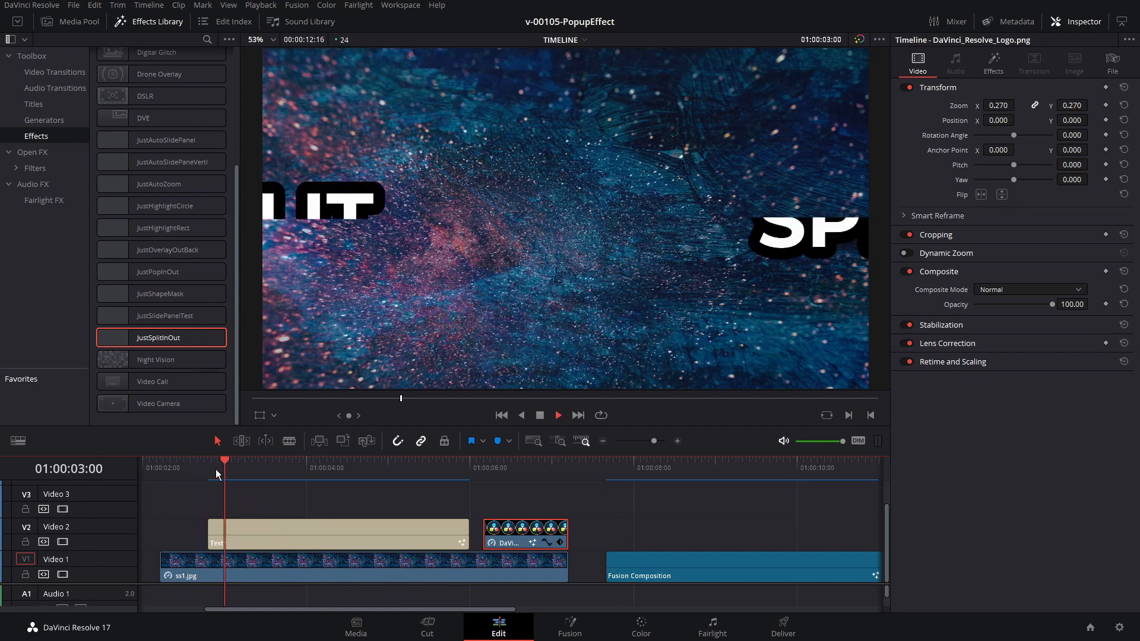
key("space")
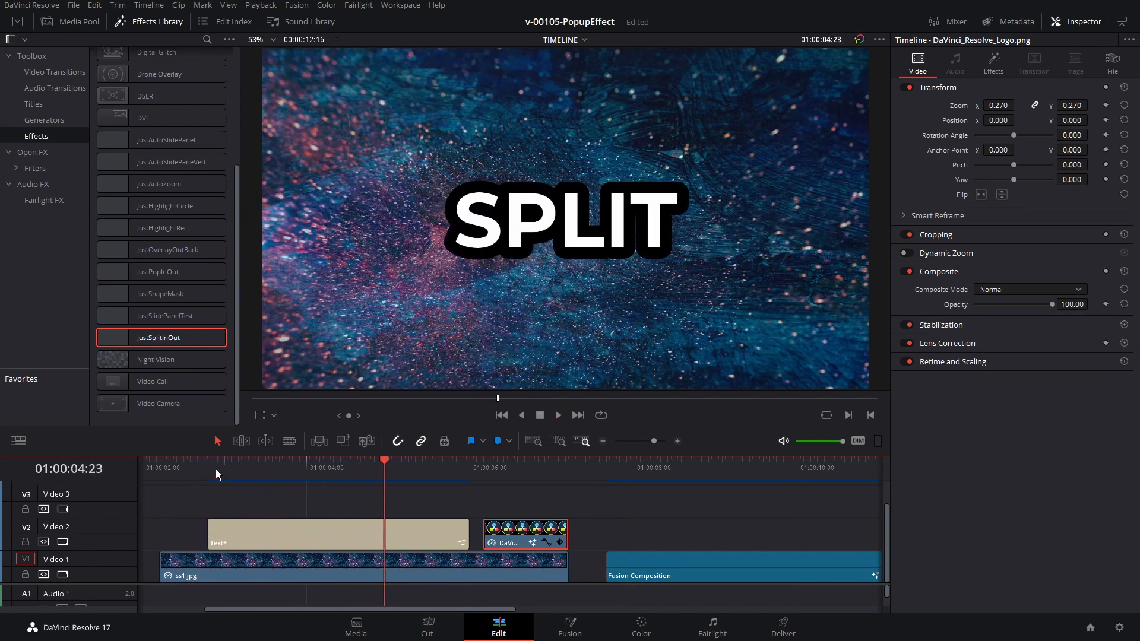
left_click(340, 465)
key("Up")
key("space")
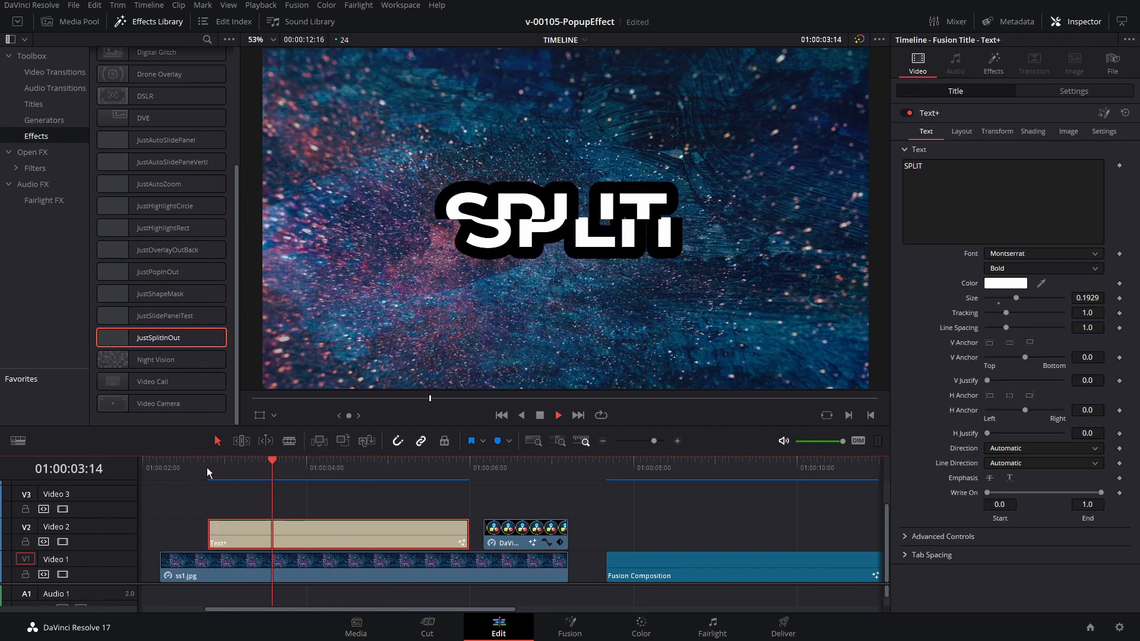
Move the JustSplitInOut effect's Center on the SPLIT title to X 0.288, Y 0.352, previewing at 01:00:04:04.
left_click(313, 465)
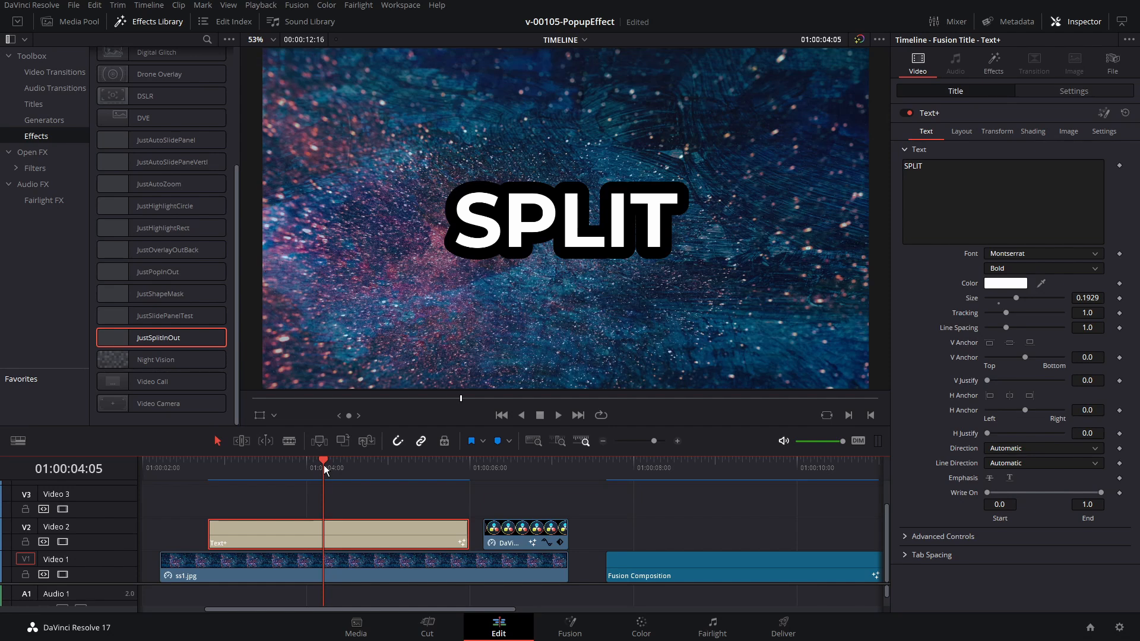
mouse_move(323, 465)
left_mouse_down()
mouse_move(309, 465)
mouse_move(319, 465)
left_mouse_up()
left_click(993, 62)
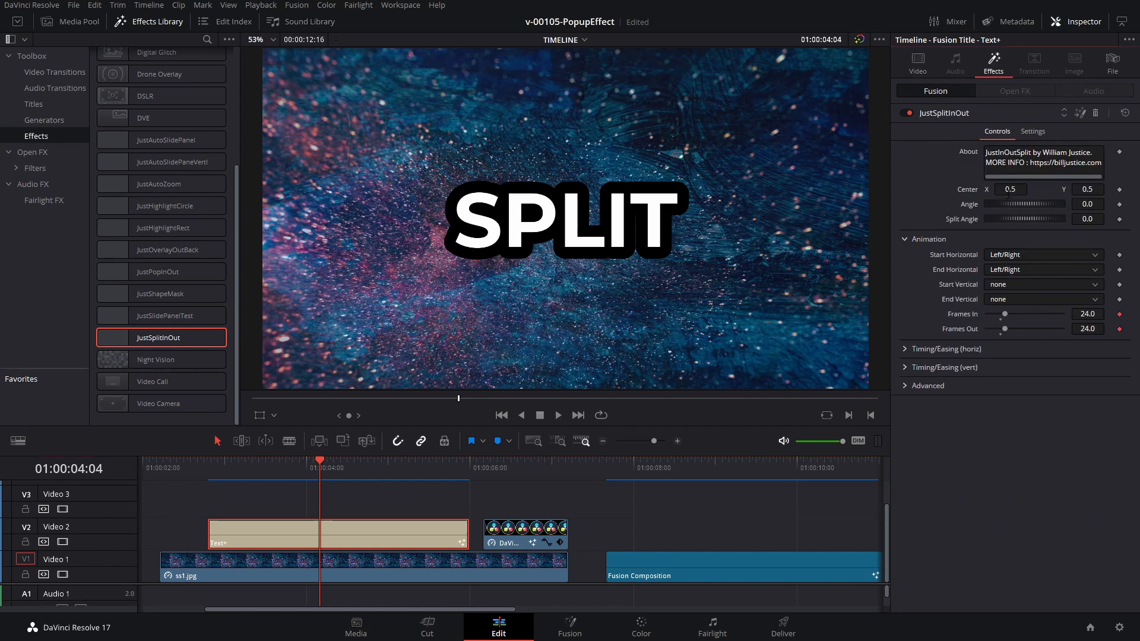
left_click_drag(1009, 191, 950, 190)
left_click_drag(1064, 195, 848, 338)
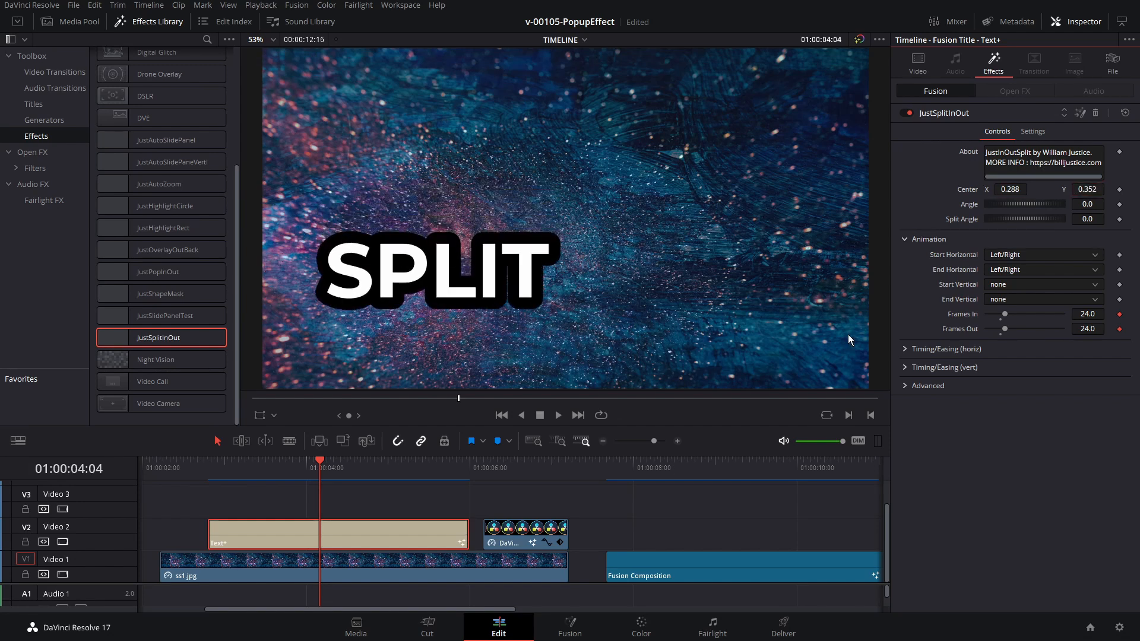
Enable the Fusion Overlay in the viewer and move the title's Center handle to about X 0.258, Y 0.765.
left_click(274, 415)
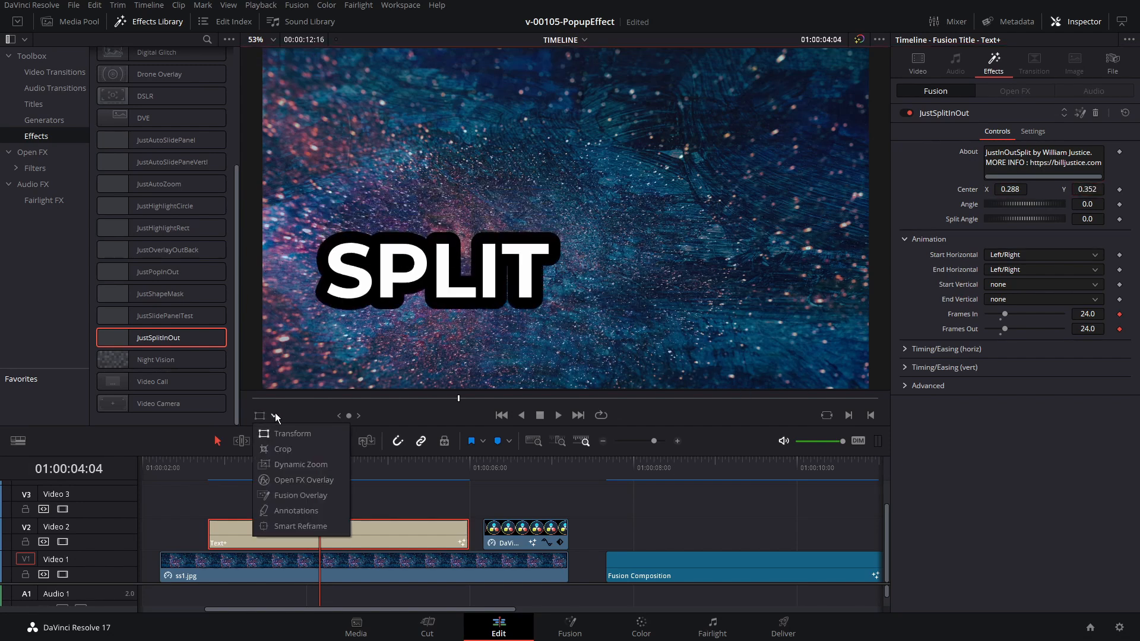
left_click(287, 499)
left_click_drag(438, 268, 416, 132)
Play back the repositioned SPLIT title from the start of its clip to check the split animation.
left_click(210, 468)
key("space")
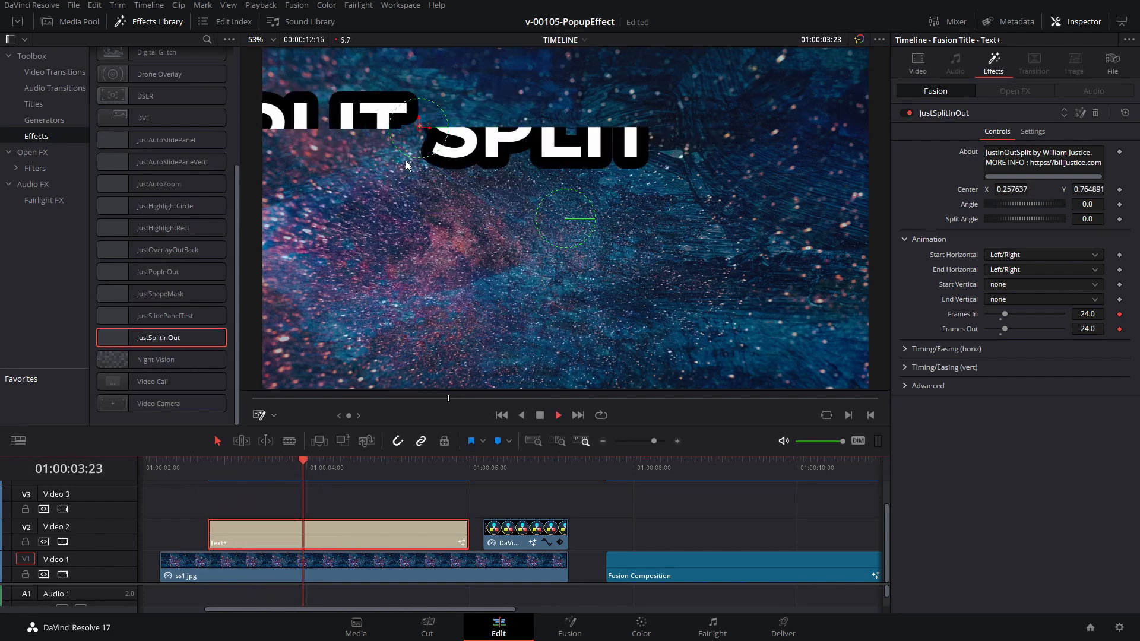
key("space")
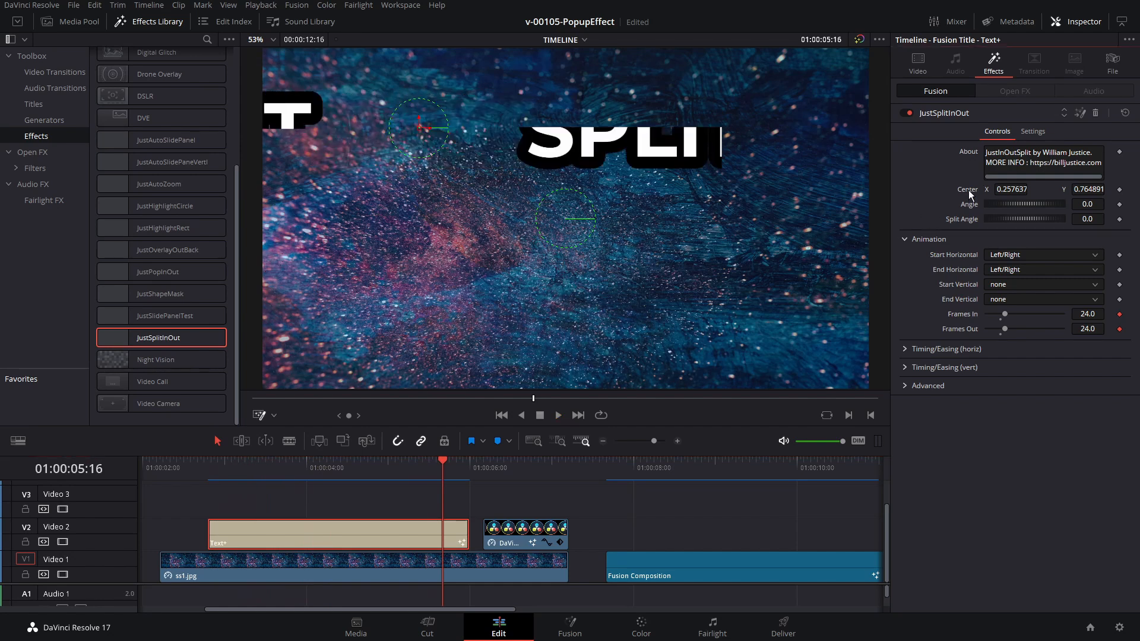
Reset the JustSplitInOut effect's Center to its default and set its Angle to -36.5.
double_click(968, 190)
left_click_drag(212, 468, 286, 468)
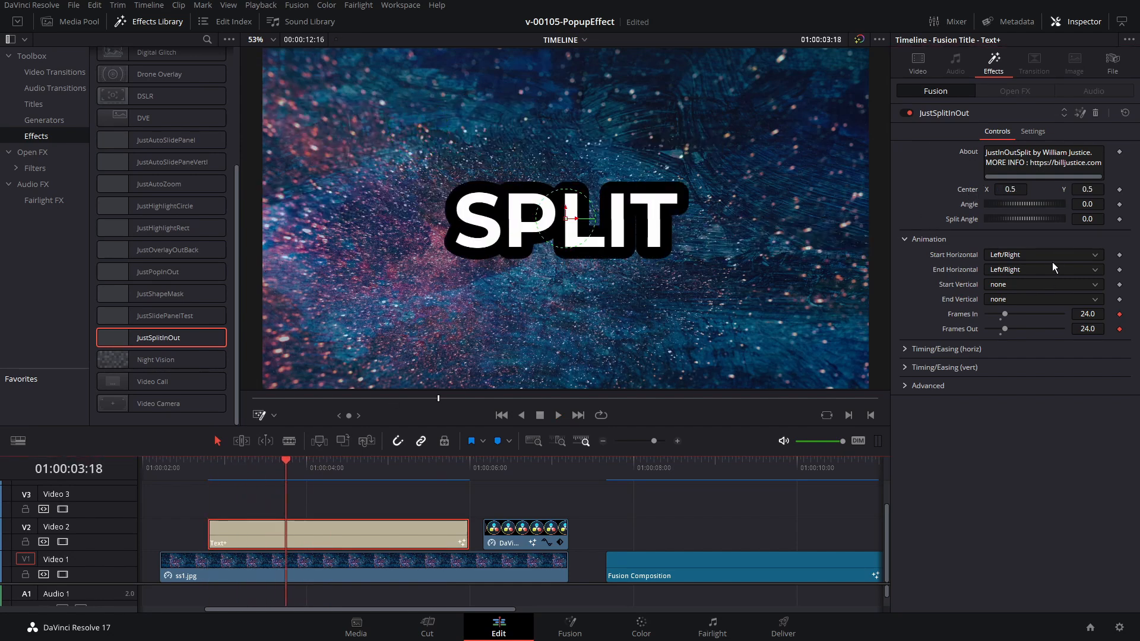
left_click_drag(1037, 205, 1028, 204)
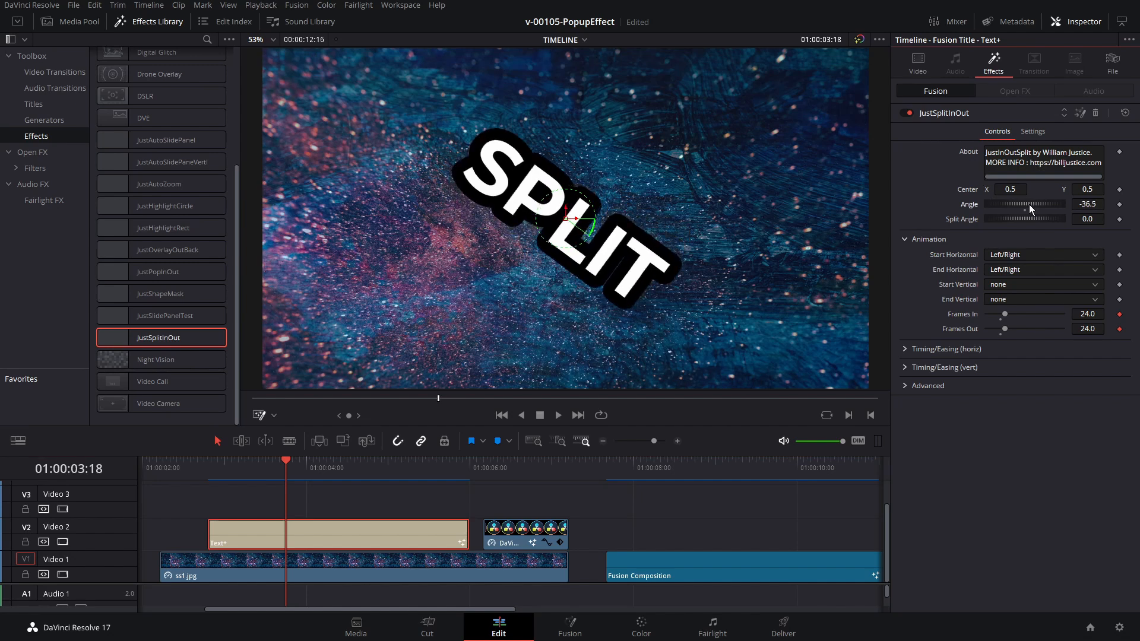
Play the tilted SPLIT title repeatedly from around the start of its clip to check the diagonal split.
left_click(203, 468)
key("space")
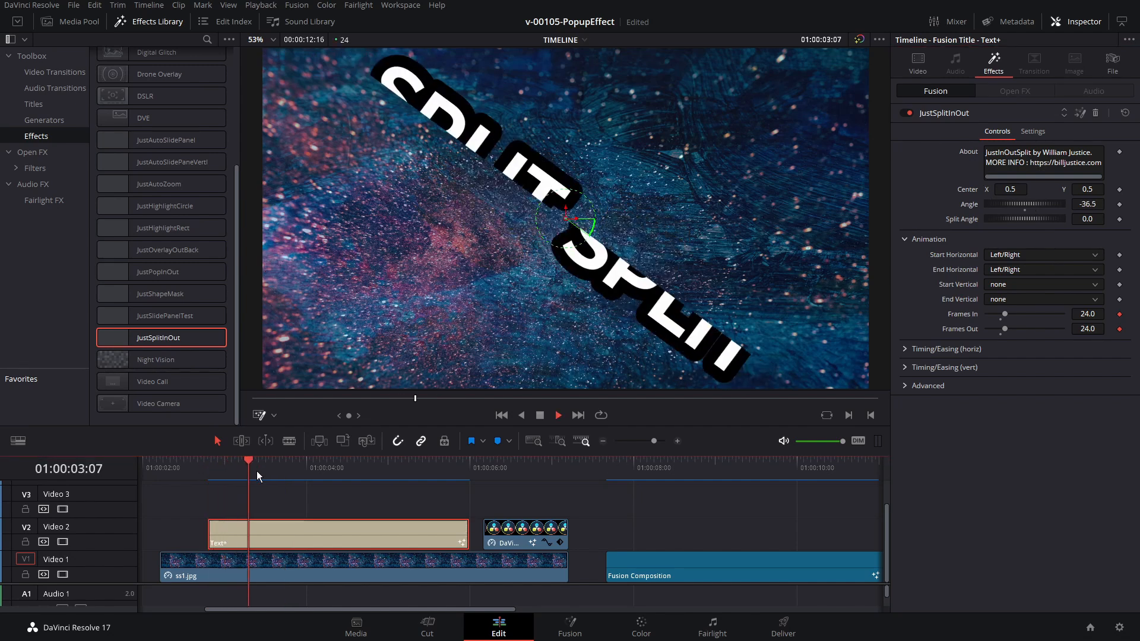
key("space")
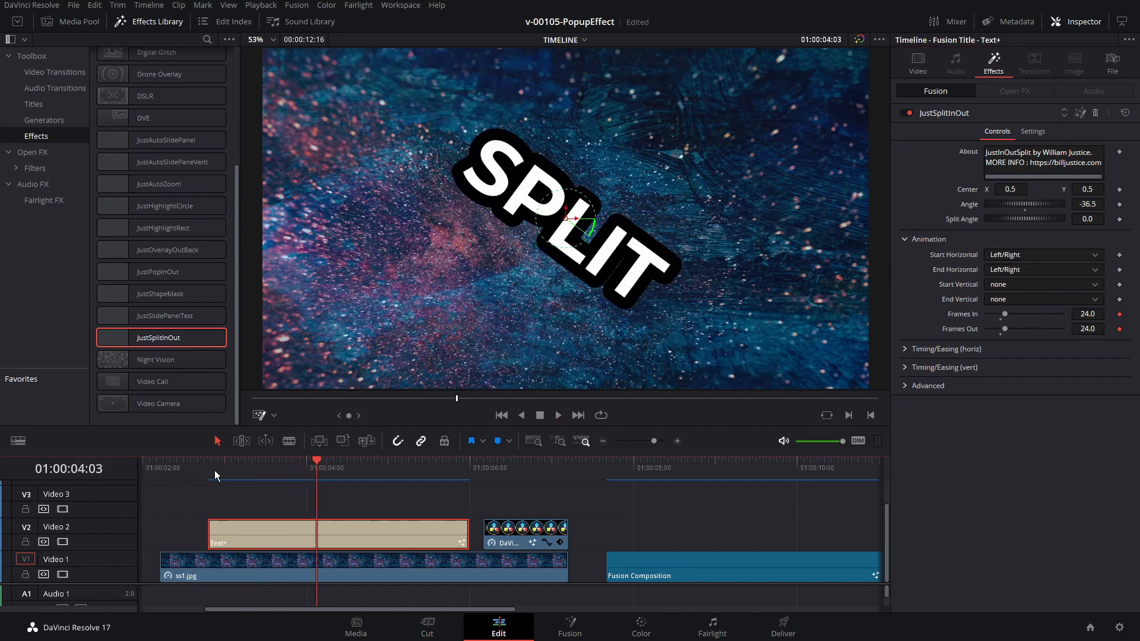
left_click(215, 470)
key("space")
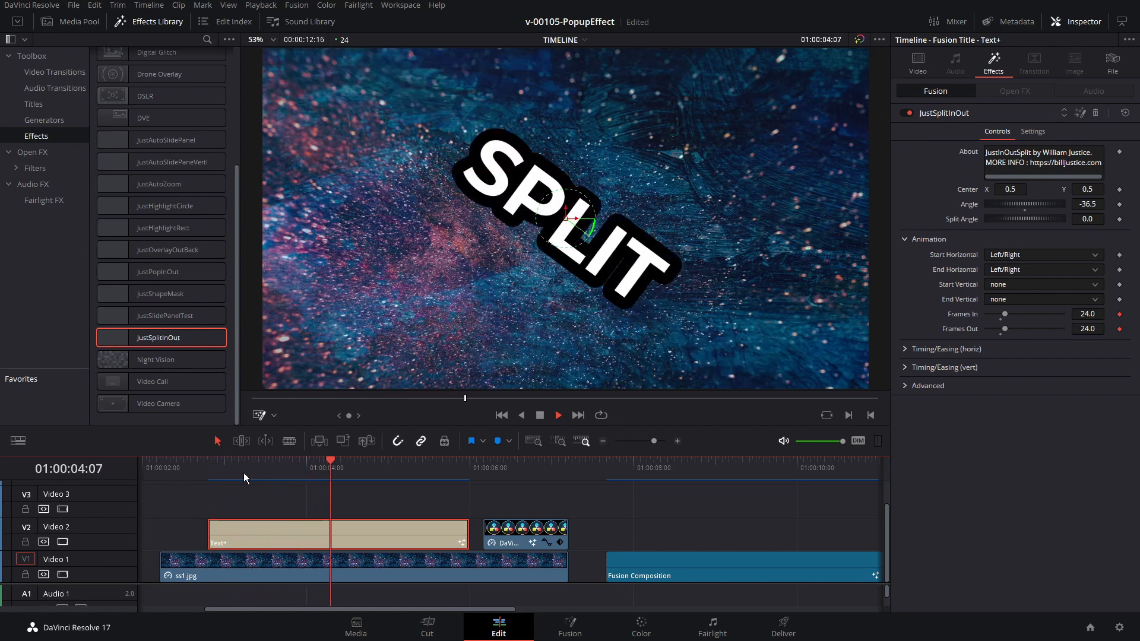
key("space")
left_click_drag(252, 473, 207, 470)
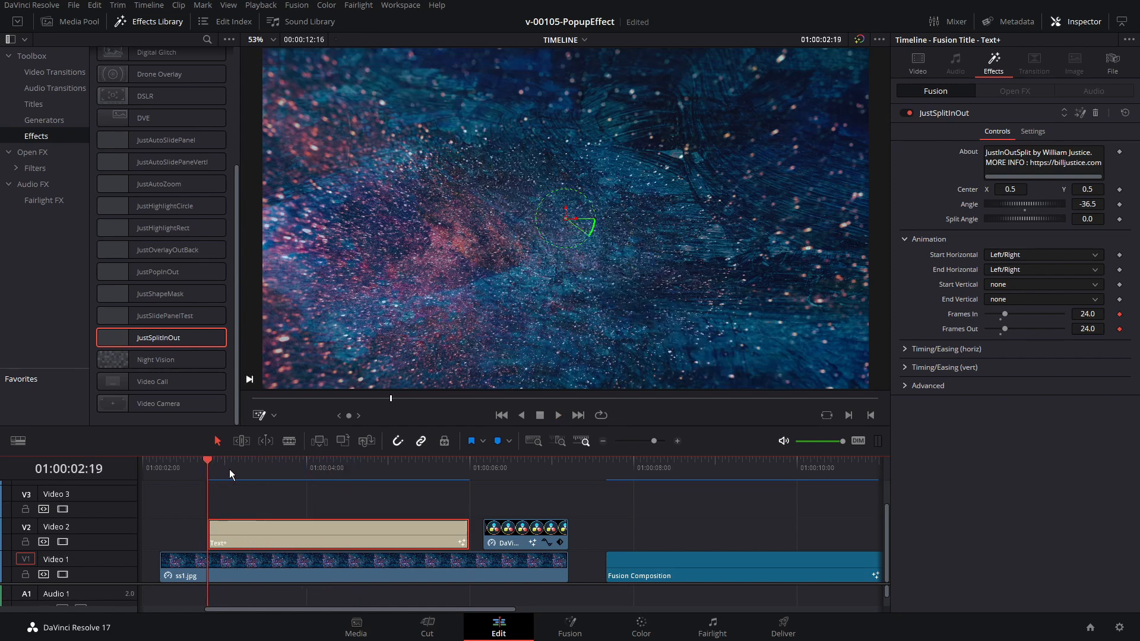
key("space")
key("space")
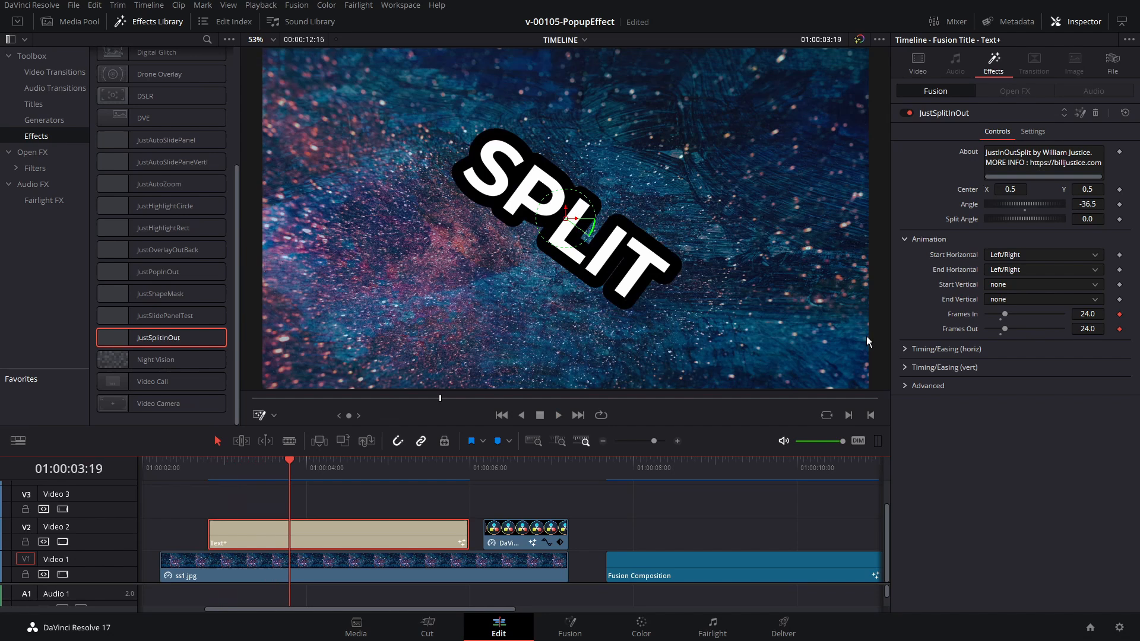
Reset the JustSplitInOut effect's Angle to its default and set the Split Angle to 90.
double_click(971, 207)
left_click_drag(220, 470, 238, 469)
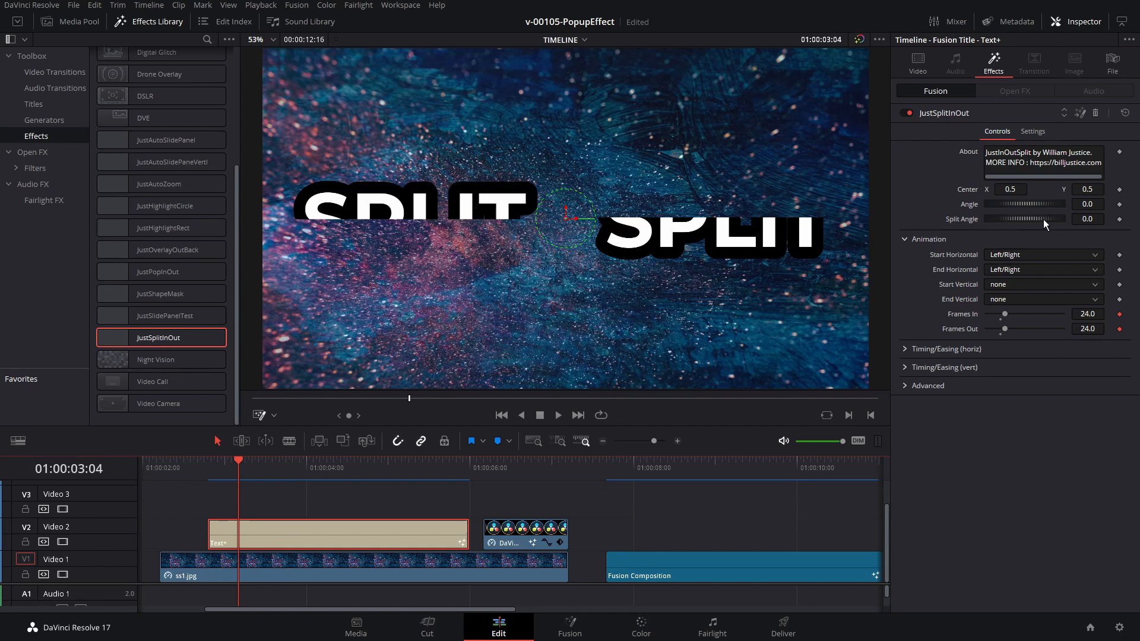
mouse_move(1044, 219)
left_mouse_down()
mouse_move(1018, 219)
mouse_move(1034, 216)
left_mouse_up()
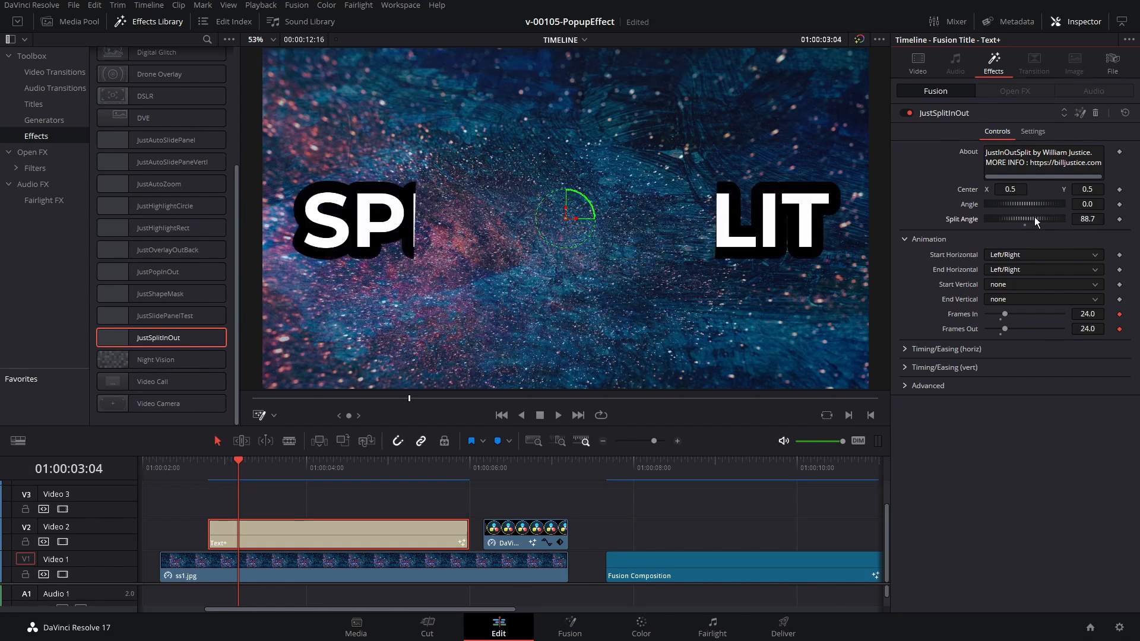
left_click(1087, 219)
type("90")
key("Return")
Play the SPLIT title twice from the start of its clip to check the 90-degree split.
left_click(208, 467)
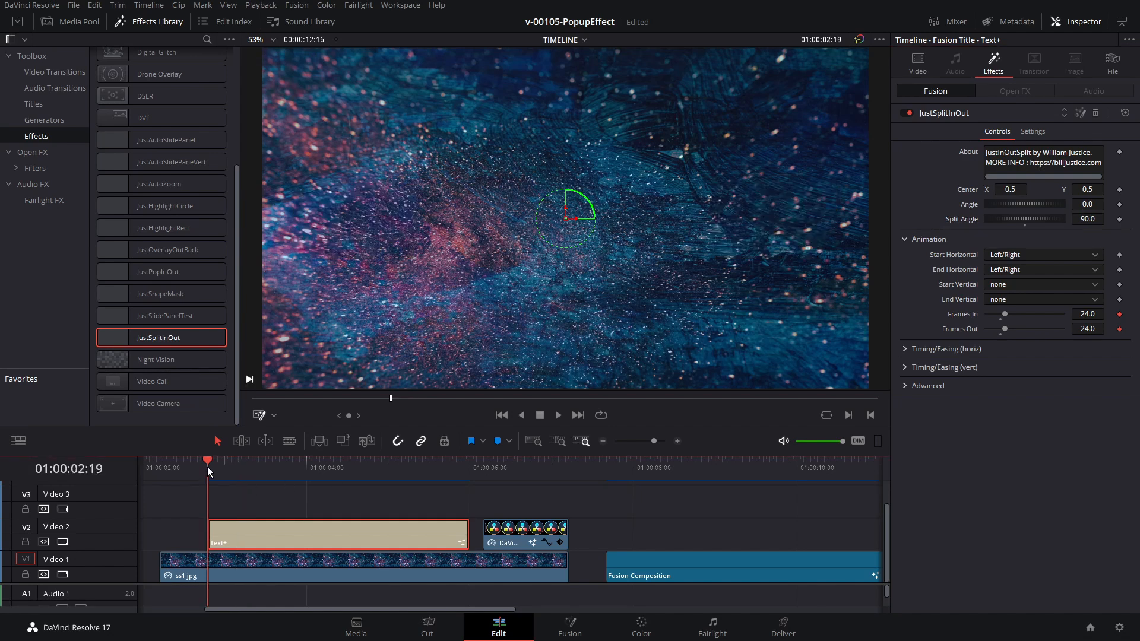
key("space")
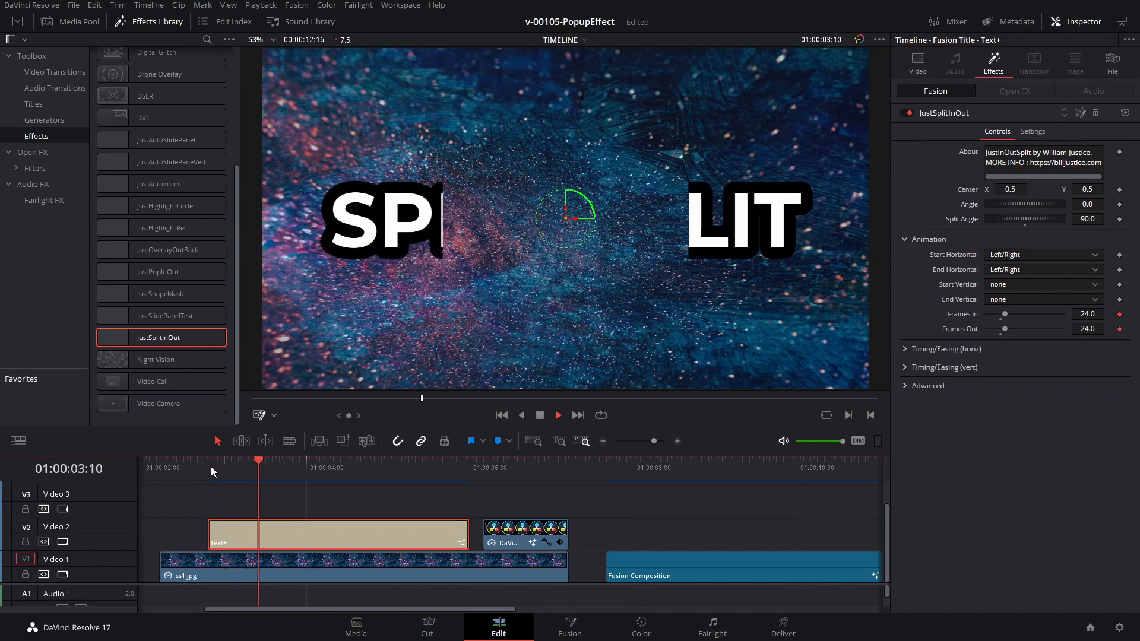
key("space")
left_click(212, 467)
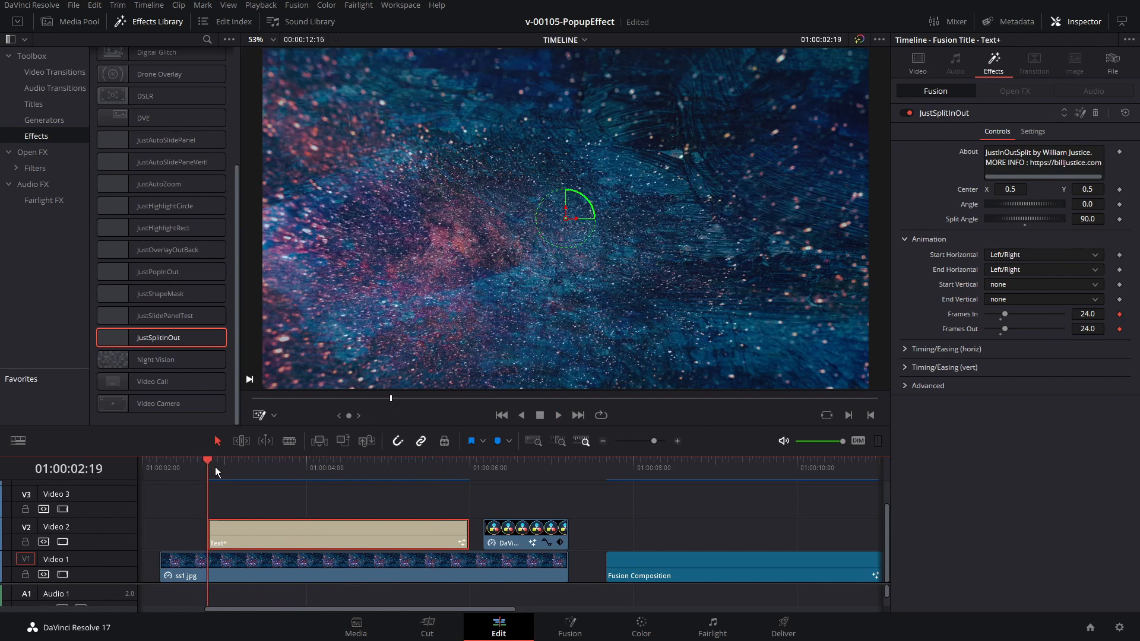
key("space")
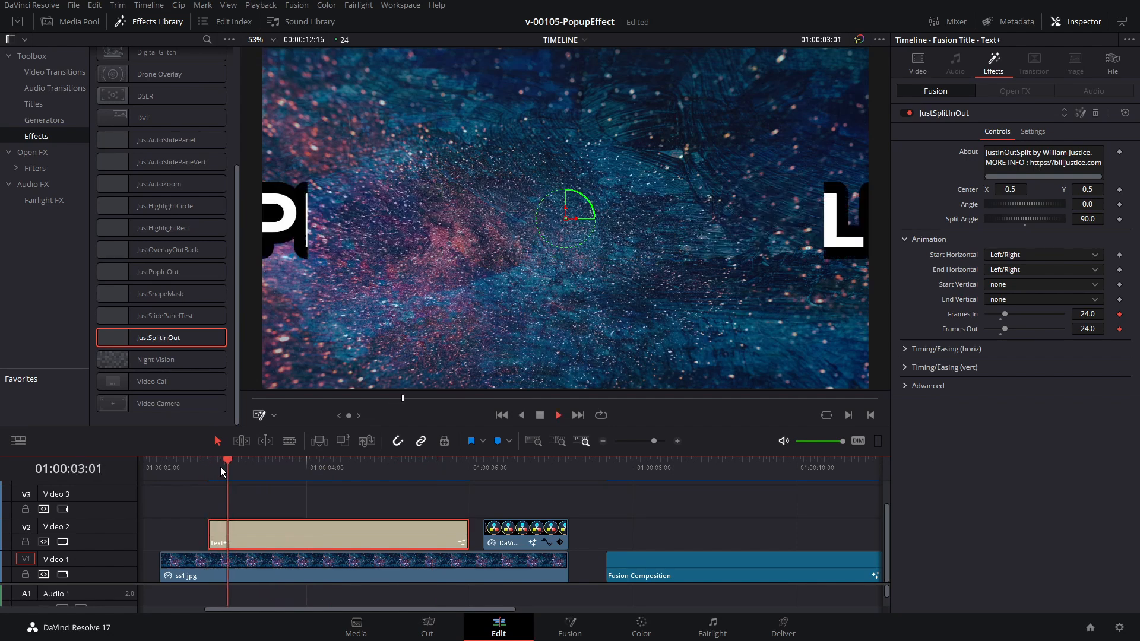
Reset the Split Angle, try a value of 36.5 instead, and play the title from the start of its clip.
double_click(966, 219)
mouse_move(264, 464)
left_mouse_down()
mouse_move(243, 465)
mouse_move(279, 468)
mouse_move(261, 467)
left_mouse_up()
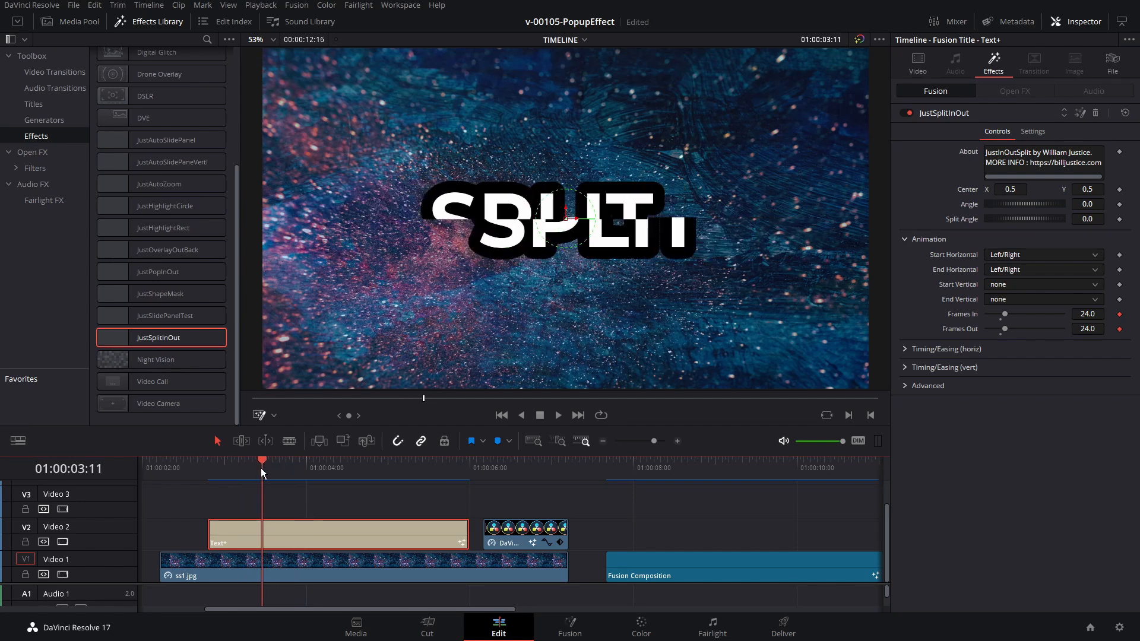
left_click_drag(1013, 220, 1017, 218)
left_click(210, 468)
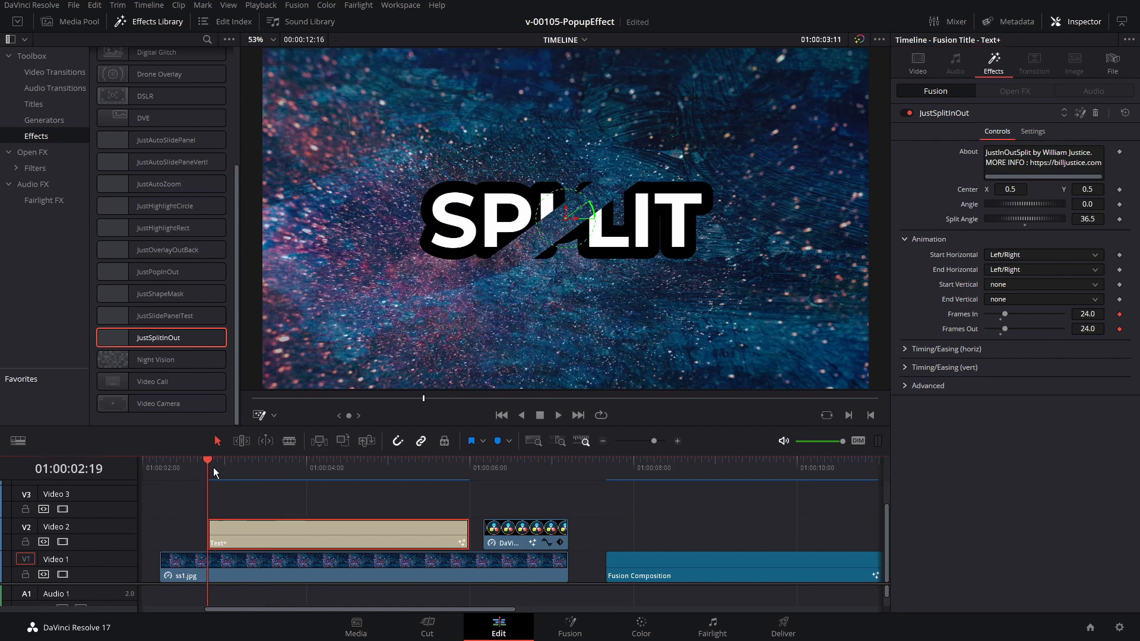
key("space")
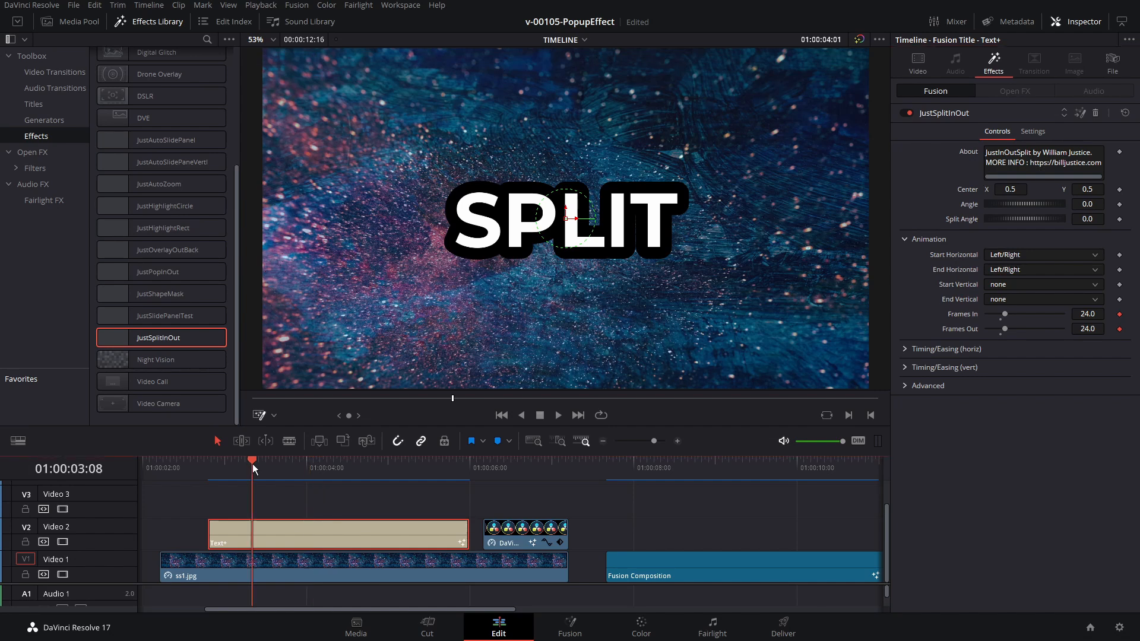
Set the effect's Start Horizontal to Right/Left and scrub through the title's intro to check the reversed split direction.
mouse_move(252, 465)
left_mouse_down()
mouse_move(219, 469)
mouse_move(230, 469)
left_mouse_up()
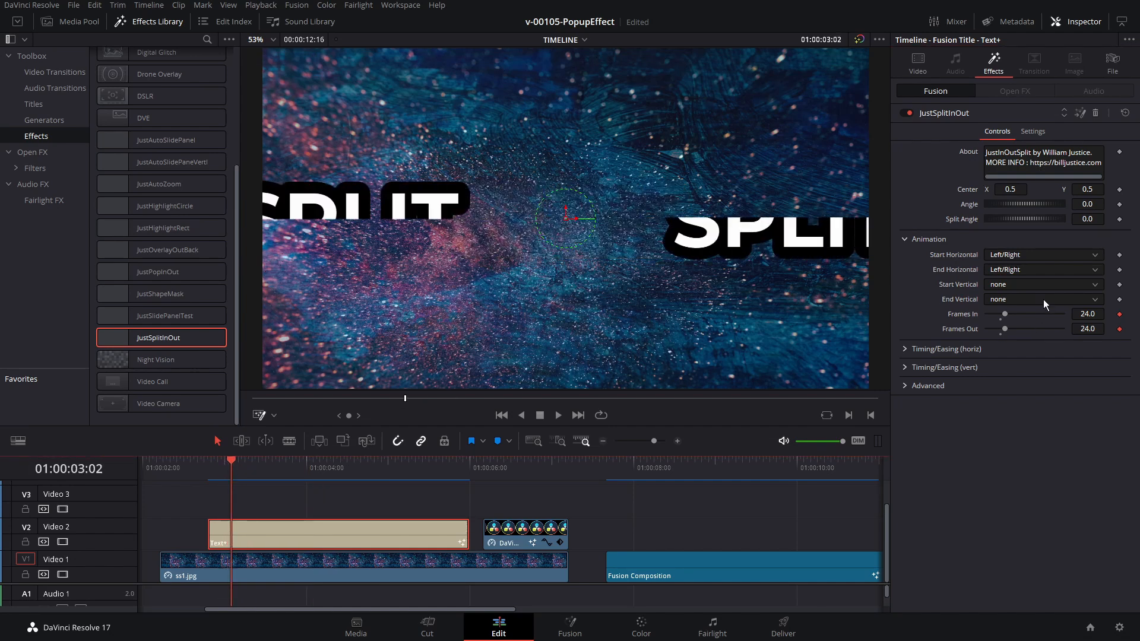
left_click(1028, 255)
left_click(1023, 296)
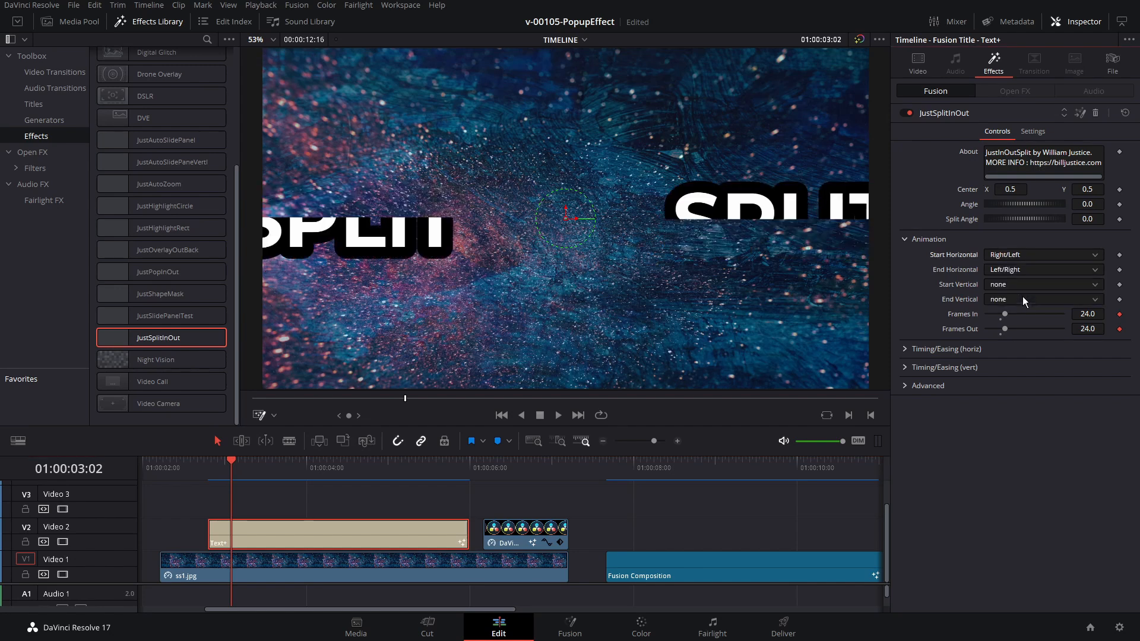
mouse_move(229, 470)
left_mouse_down()
mouse_move(220, 469)
mouse_move(241, 469)
left_mouse_up()
Set the effect's Start Horizontal to None and its Start Vertical to Top/Bottom.
left_click(1024, 254)
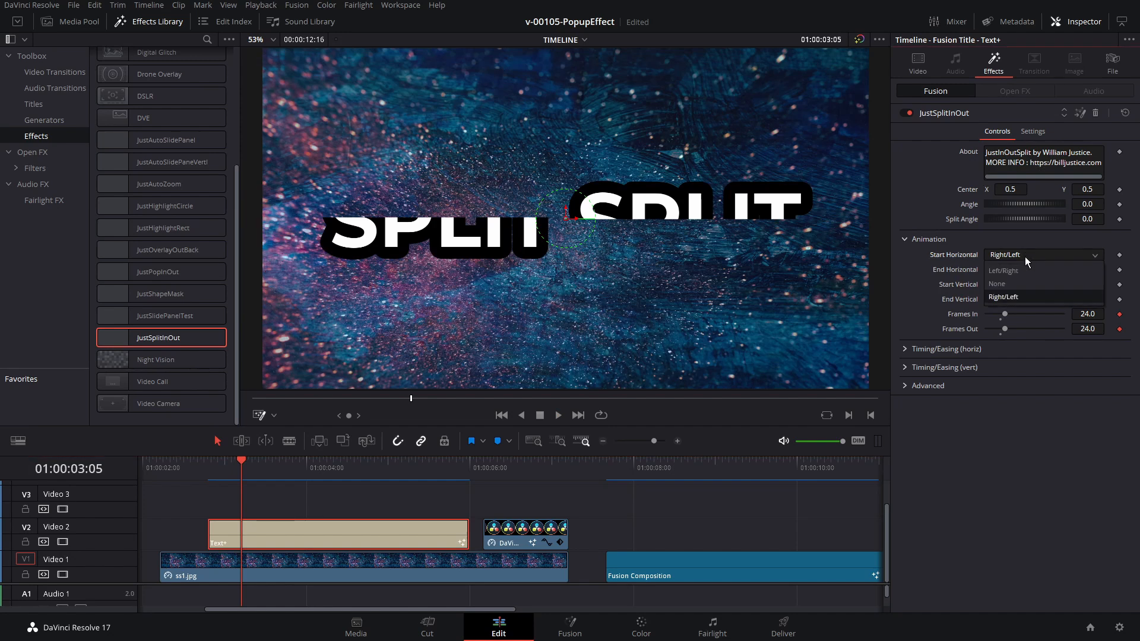
left_click(1020, 281)
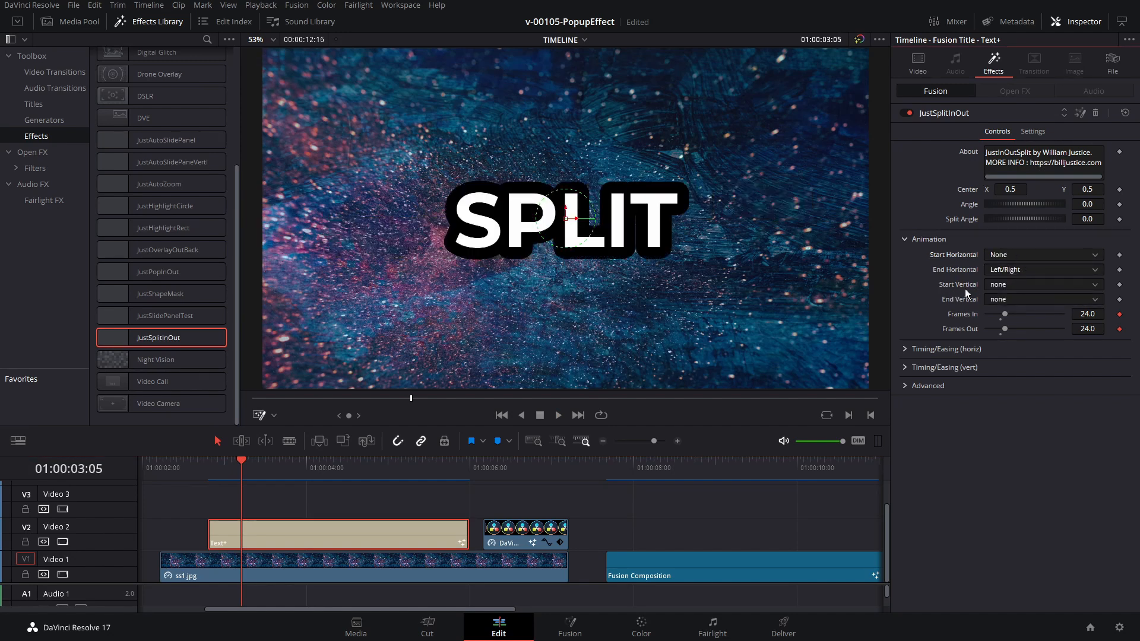
left_click(1004, 286)
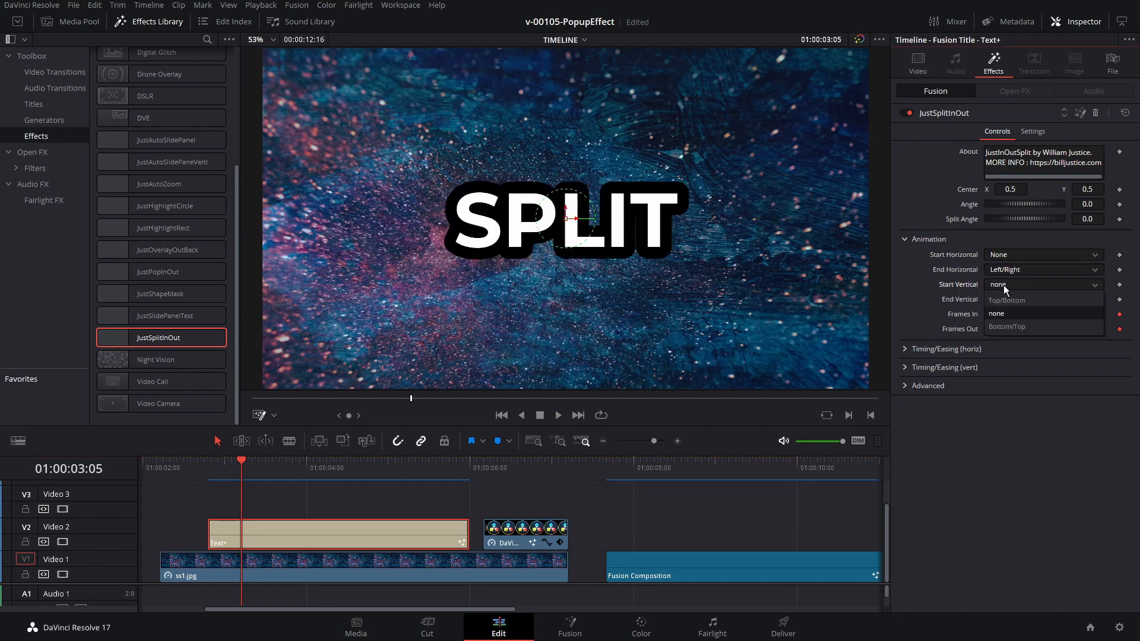
left_click(1007, 300)
Play back the title's intro several times to check the Top/Bottom vertical split.
key("space")
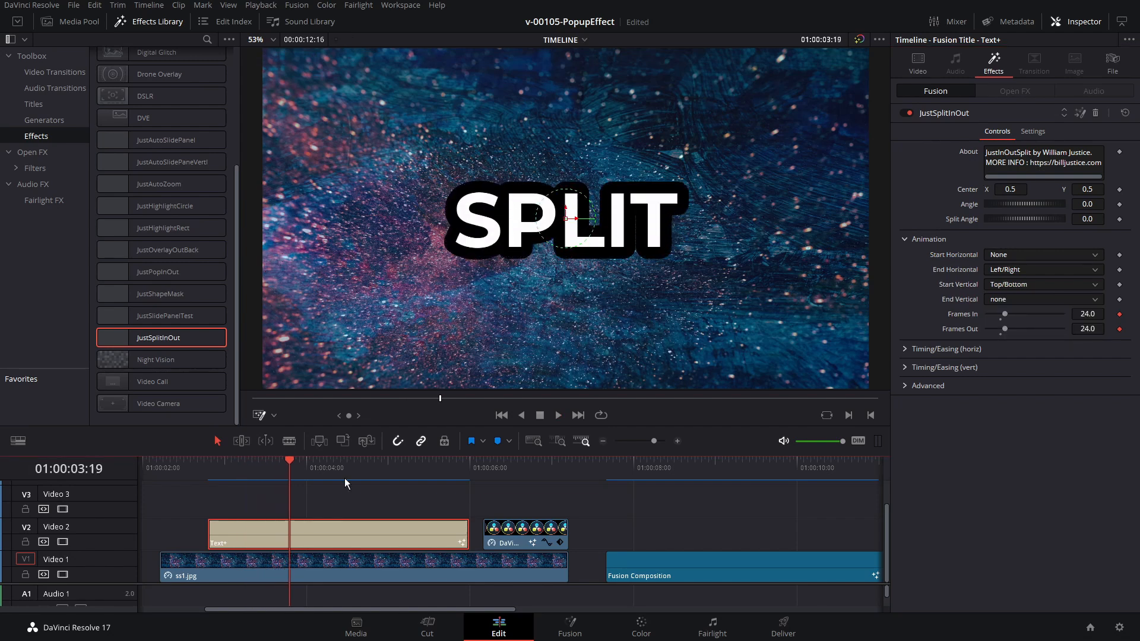
left_click(247, 468)
key("space")
key("space")
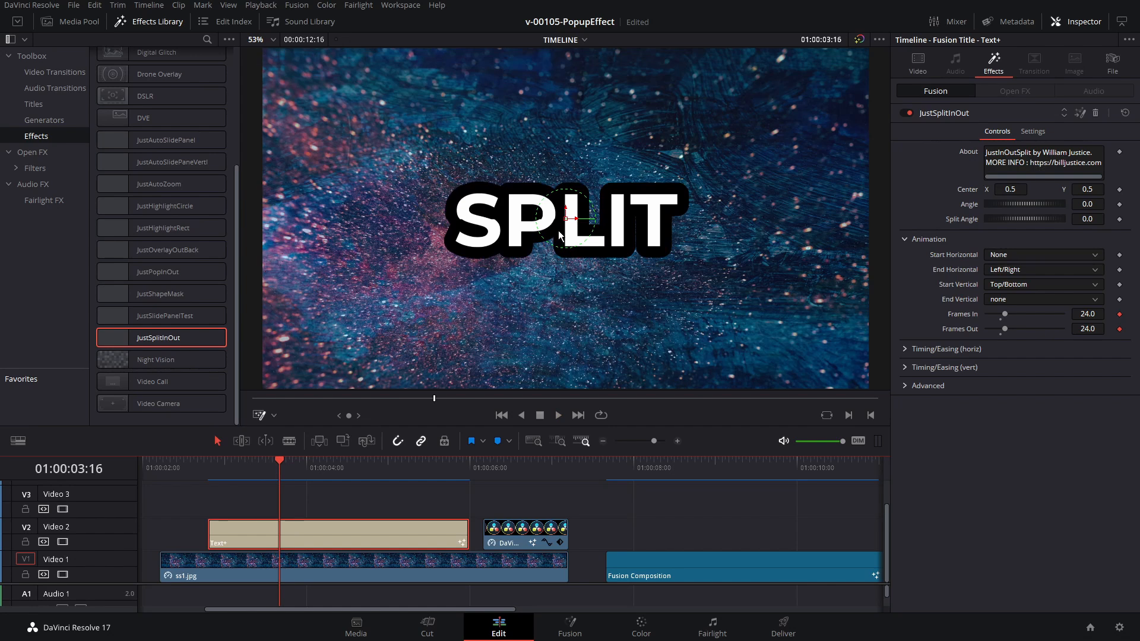
left_click(237, 469)
key("space")
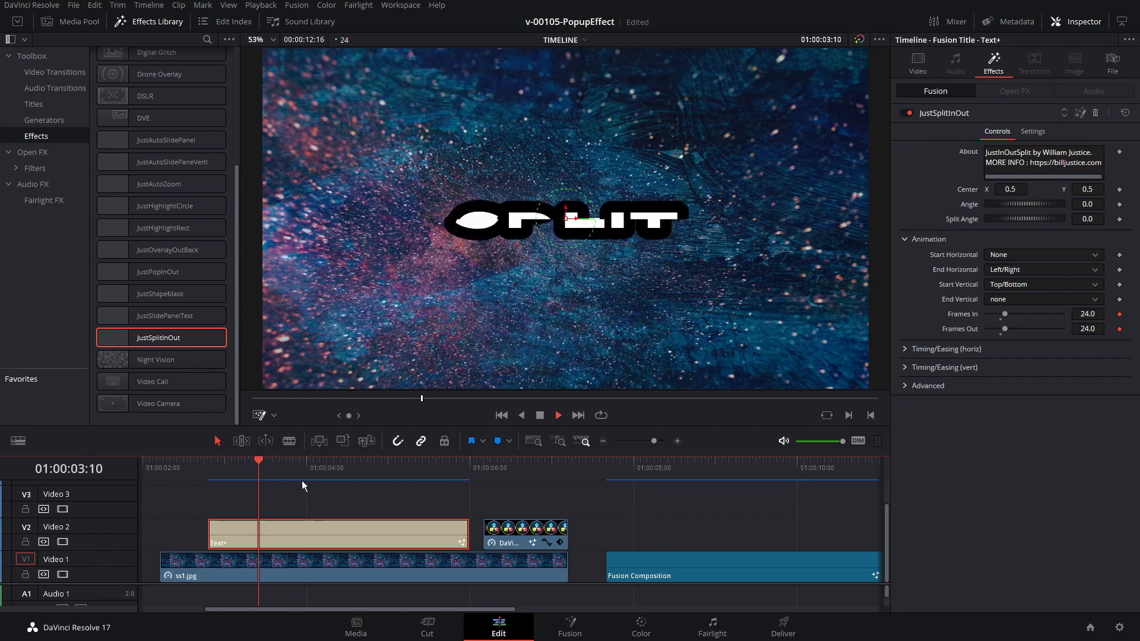
key("space")
Set the effect's Start Vertical to Bottom/Top and play through the title's intro to check it.
left_click(1026, 284)
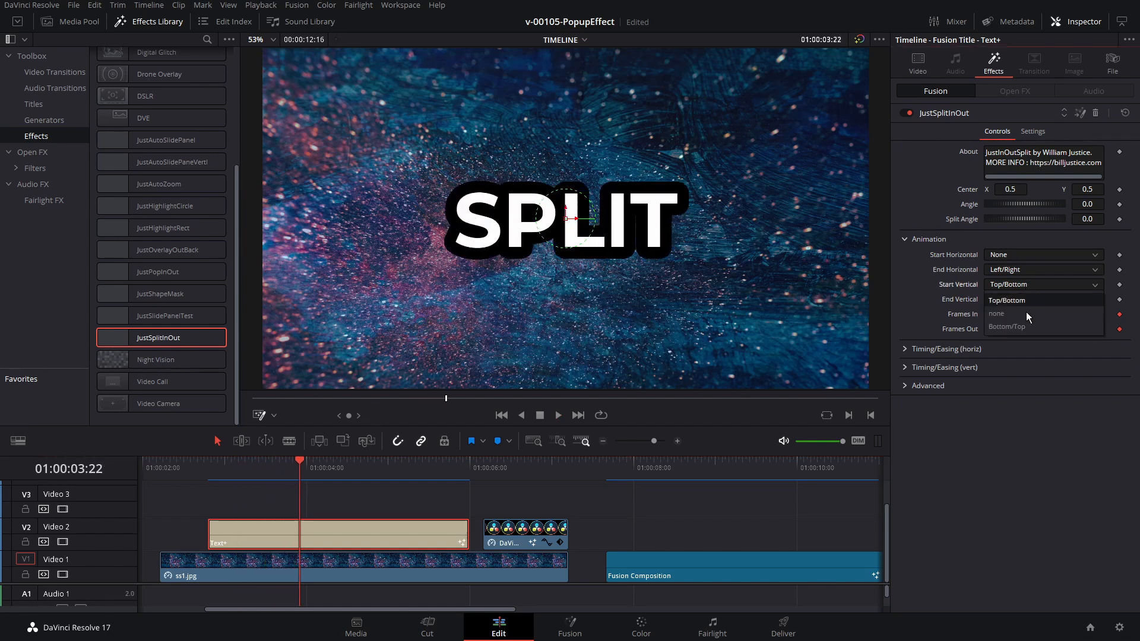
left_click(1026, 322)
left_click(241, 470)
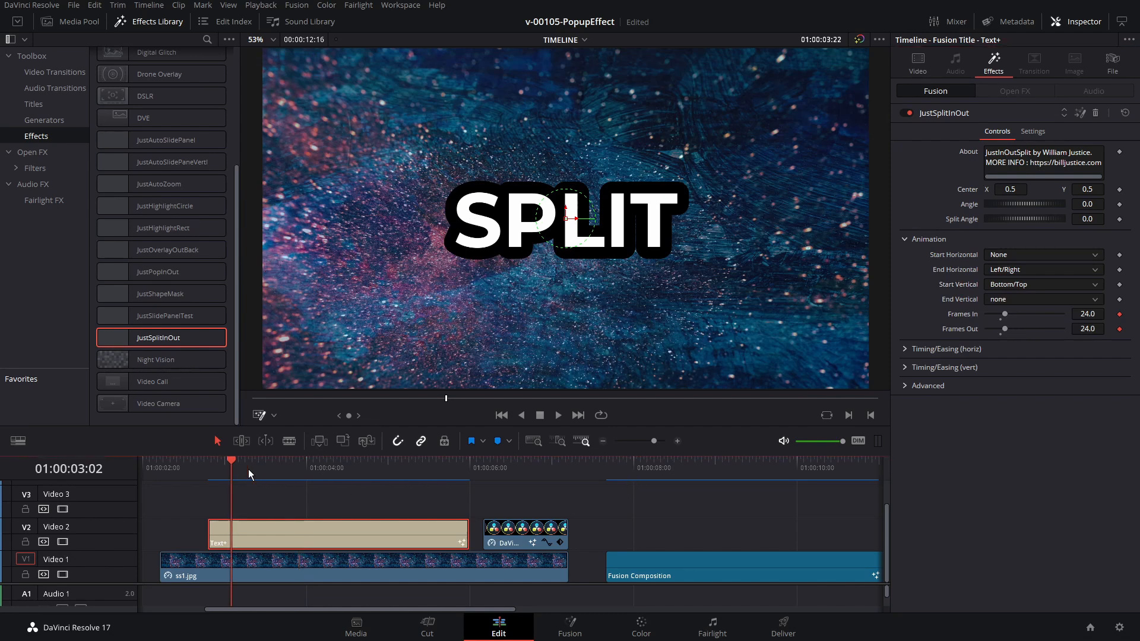
key("space")
left_click(252, 469)
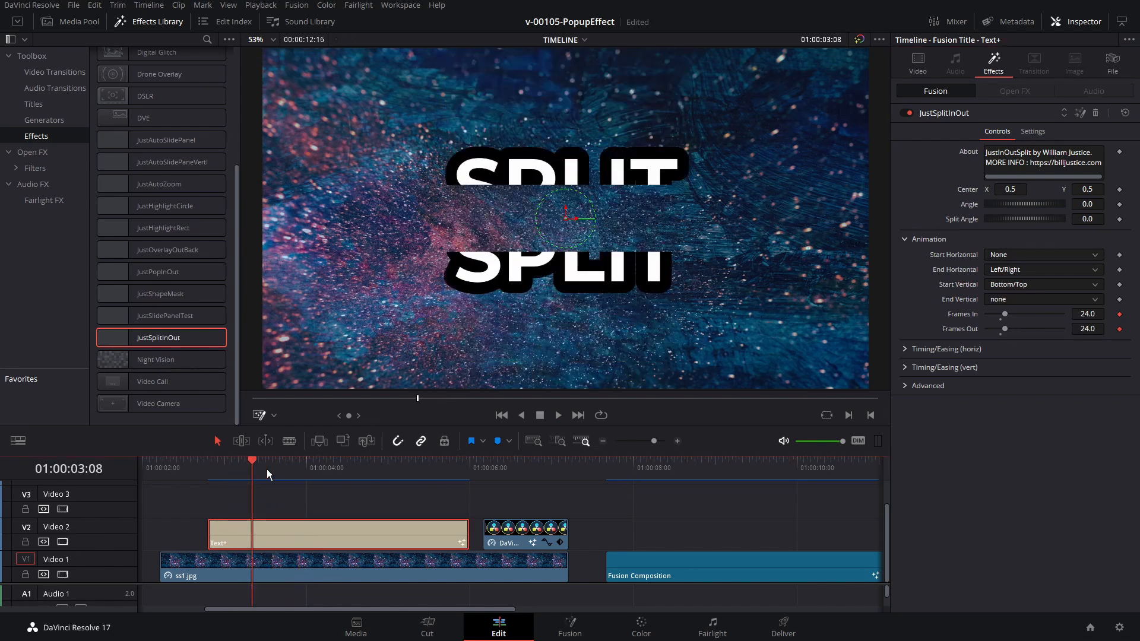
key("space")
left_click(264, 465)
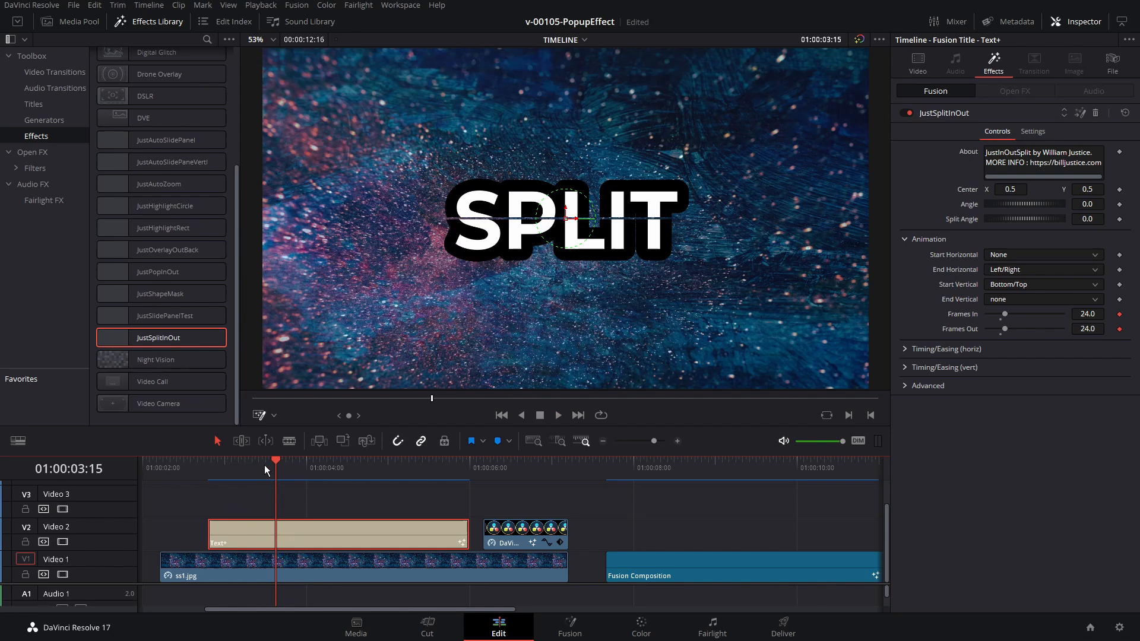
left_click(300, 468)
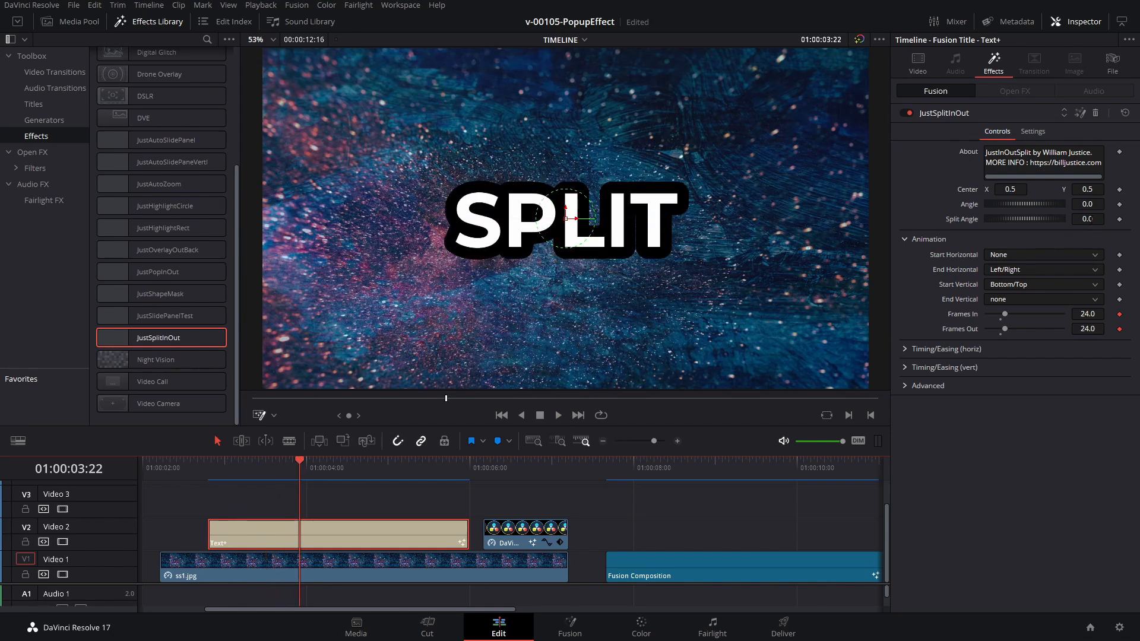
Set the effect's Split Angle to 90 and play back the title's intro to check the split.
left_click(1090, 219)
type("90")
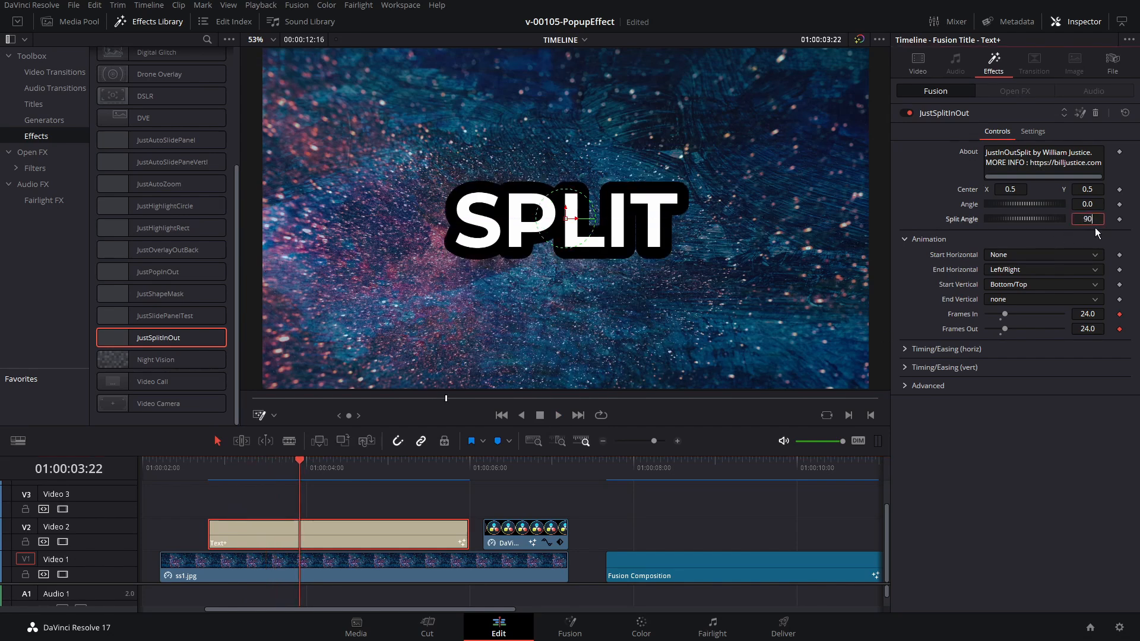
key("Return")
left_click(210, 467)
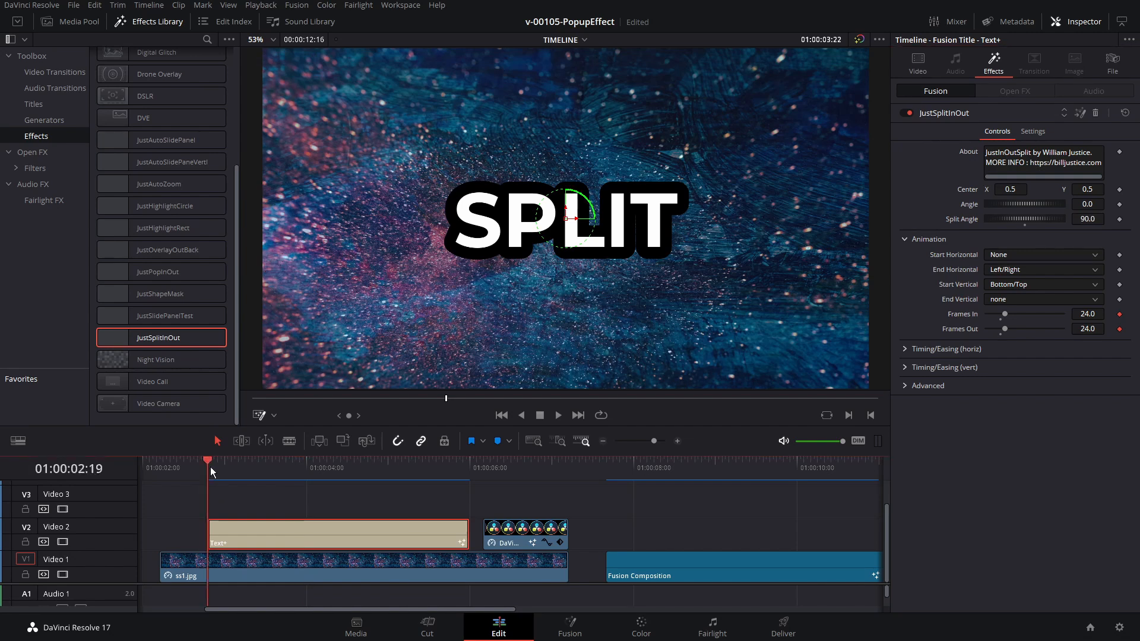
key("space")
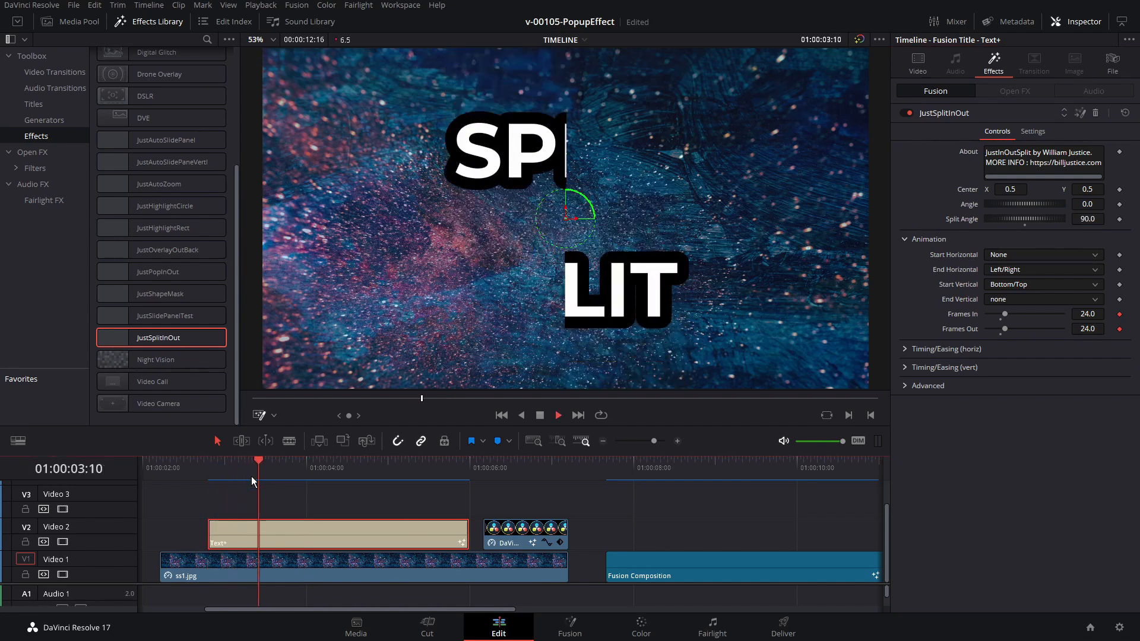
key("space")
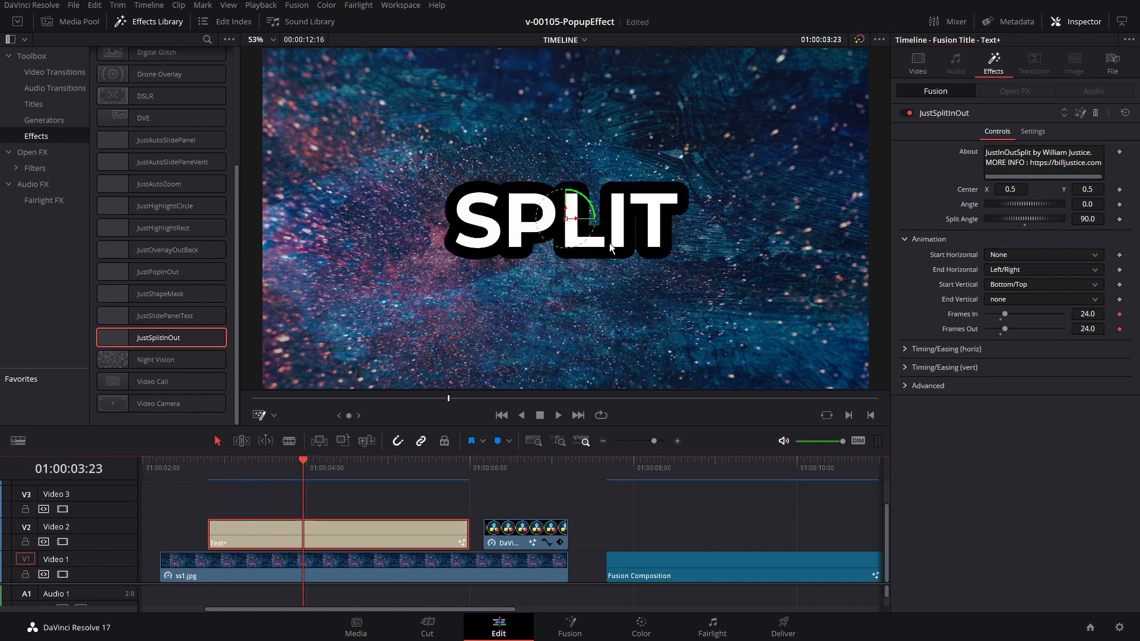
left_click(217, 468)
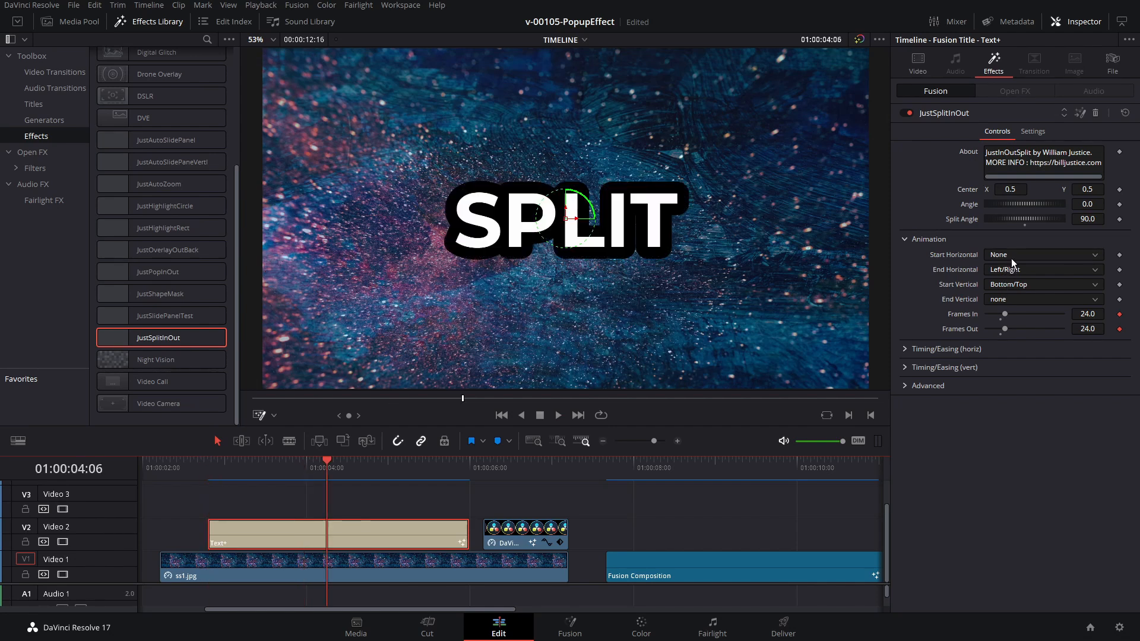
Set the effect's Start Horizontal to Left/Right and its End Horizontal to None.
left_click(1011, 259)
left_click(1021, 284)
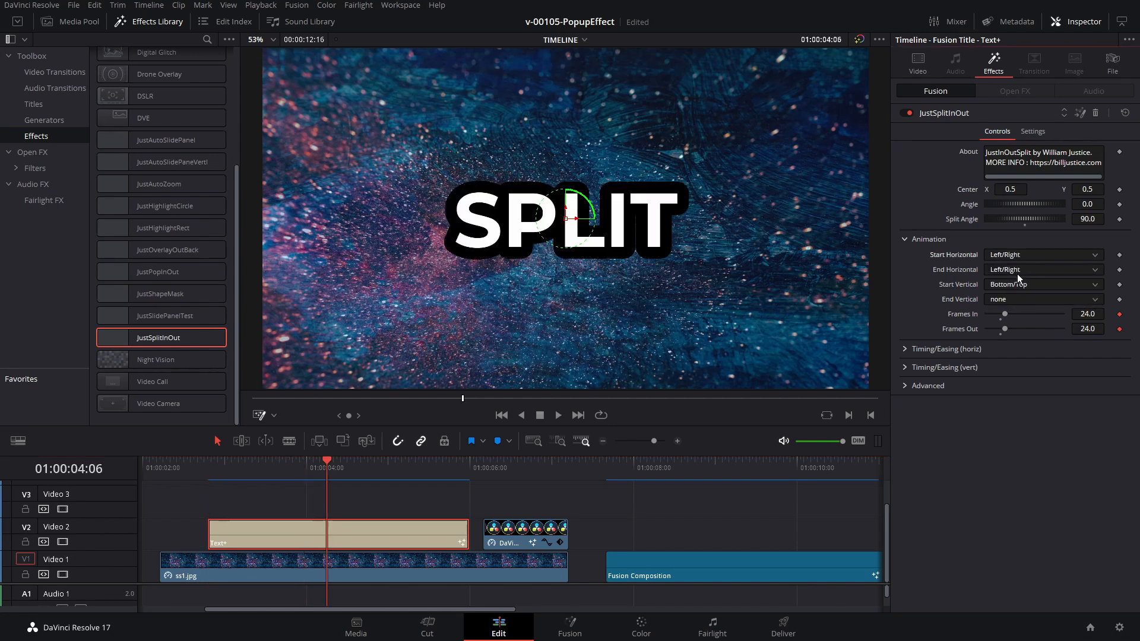
left_click(1017, 272)
left_click(1014, 296)
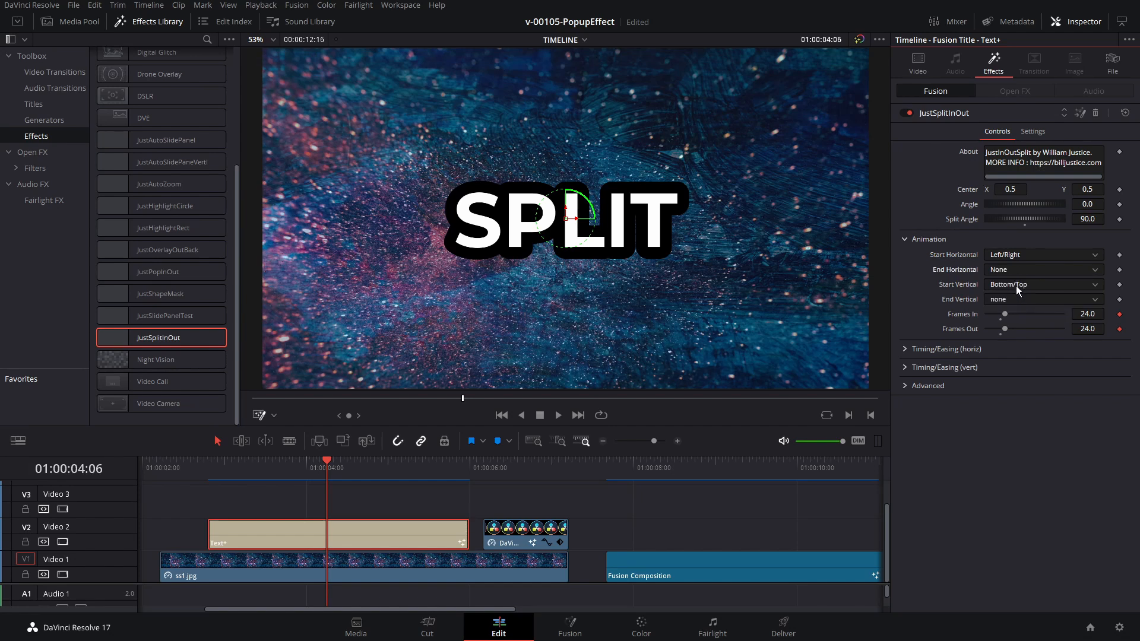
Set the effect's Start Vertical to none and its End Vertical to Bottom/Top.
left_click(1017, 286)
left_click(1014, 307)
left_click(1003, 298)
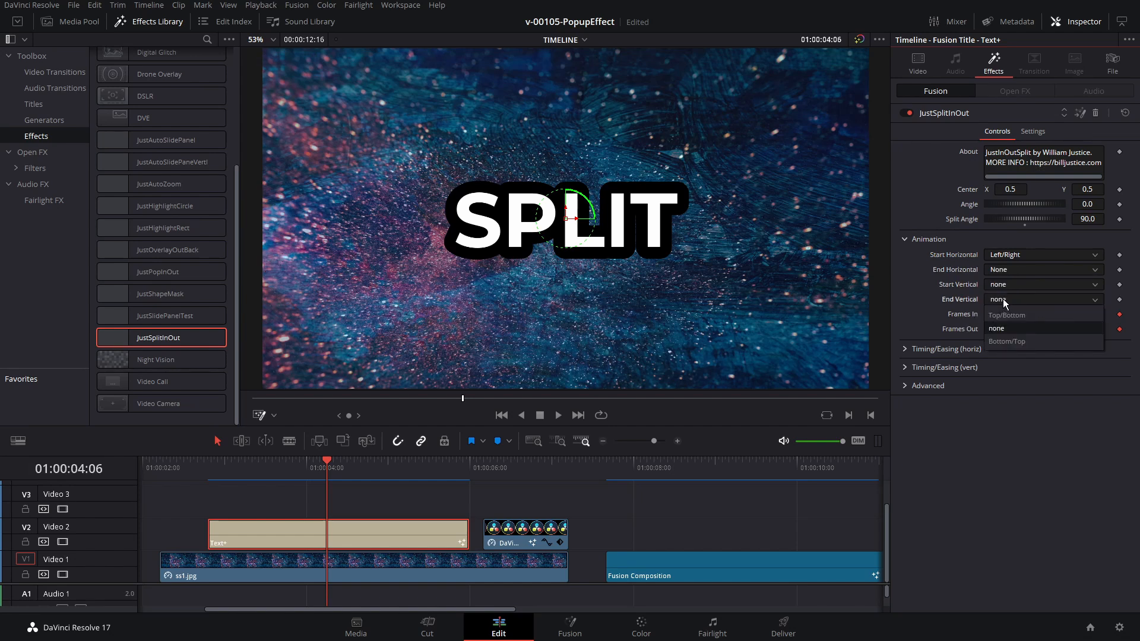
left_click(1008, 342)
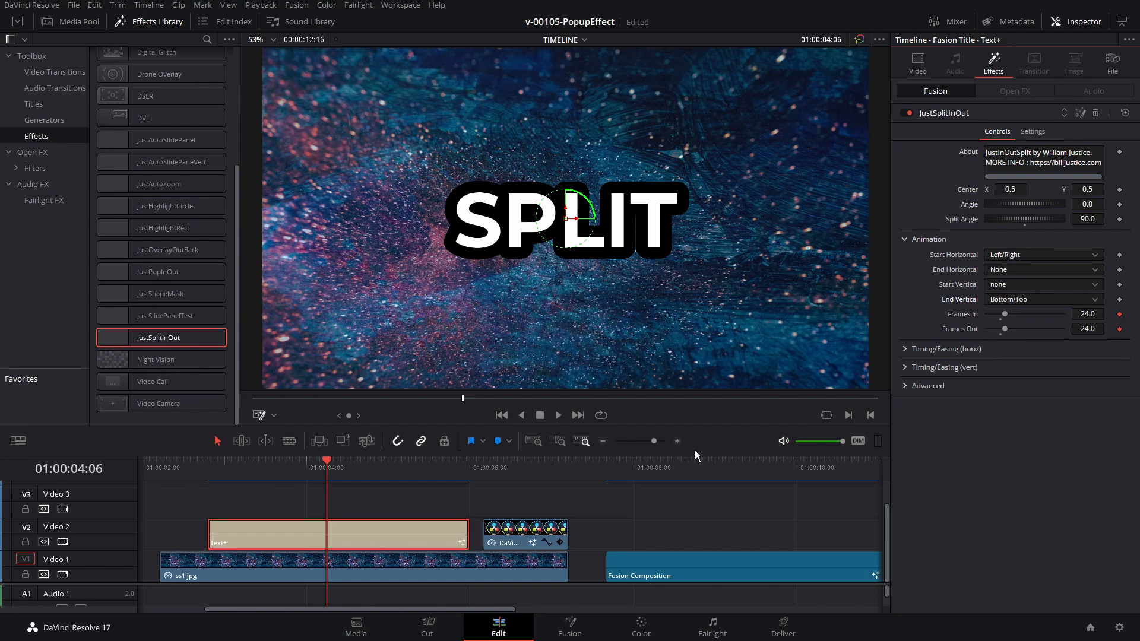
Play through the whole title to check the horizontal entrance and the vertical exit.
left_click(237, 472)
key("space")
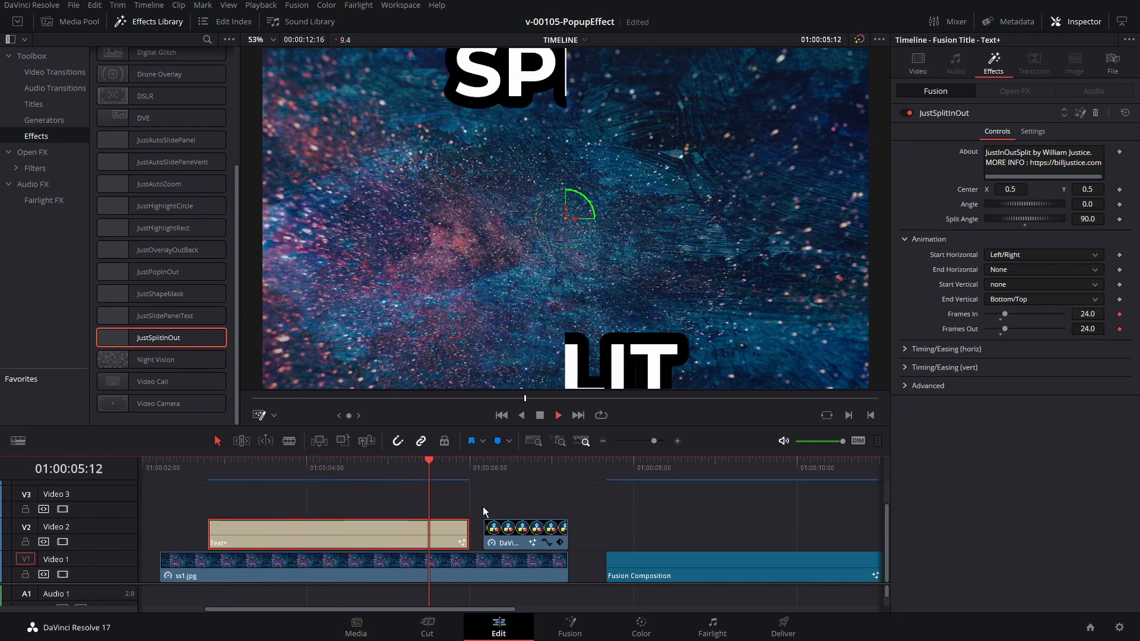
key("space")
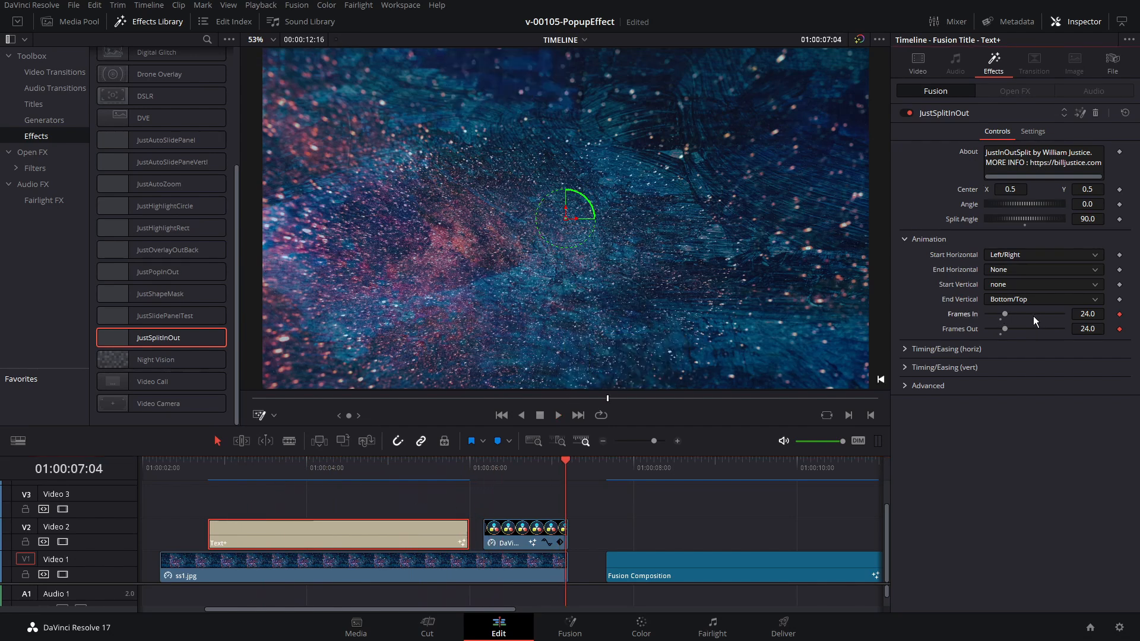
Look over the effect's horizontal and vertical Timing/Easing settings and fold them away again.
left_click(907, 350)
left_click(904, 400)
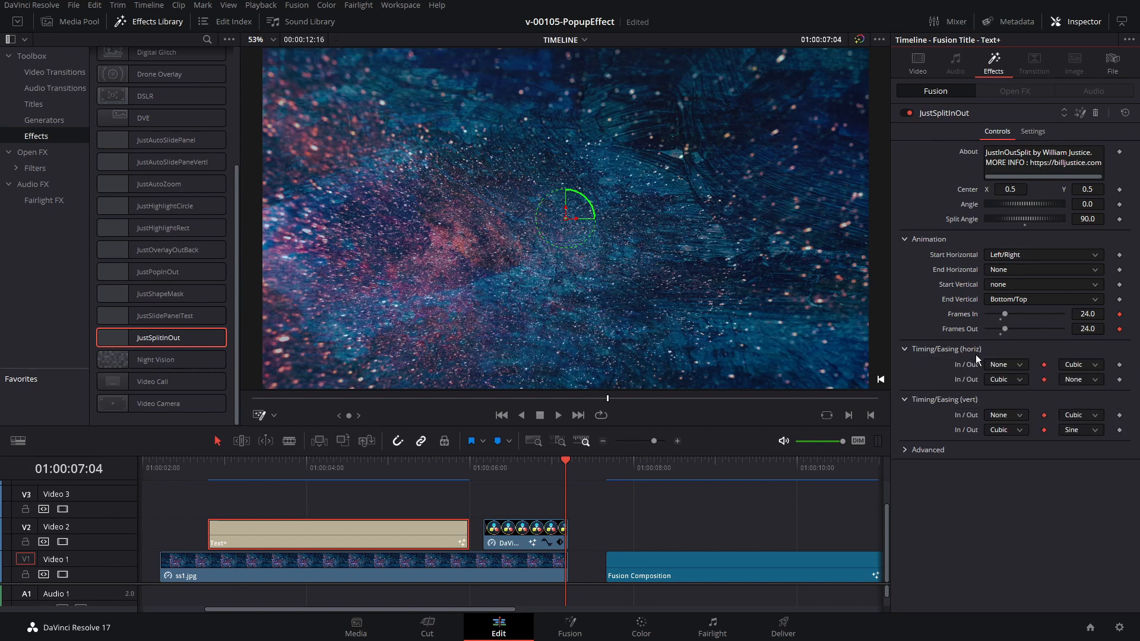
left_click(907, 399)
left_click(905, 351)
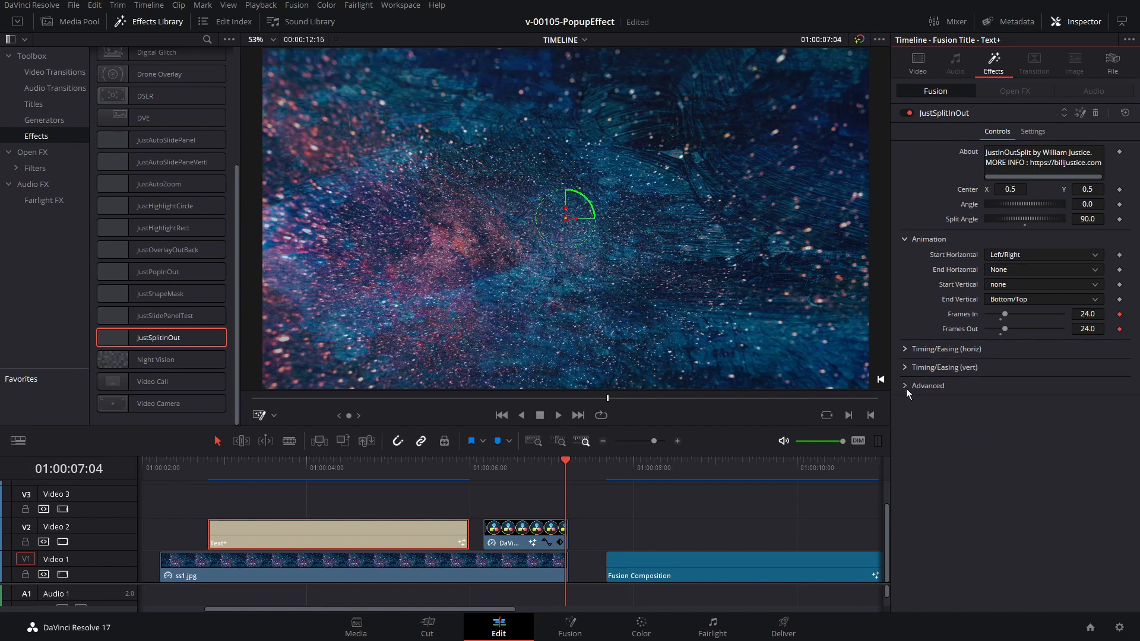
With the Split Angle back at 0, set Mask Offset Y to -0.018 and toggle Motion Blur on and off.
left_click(906, 388)
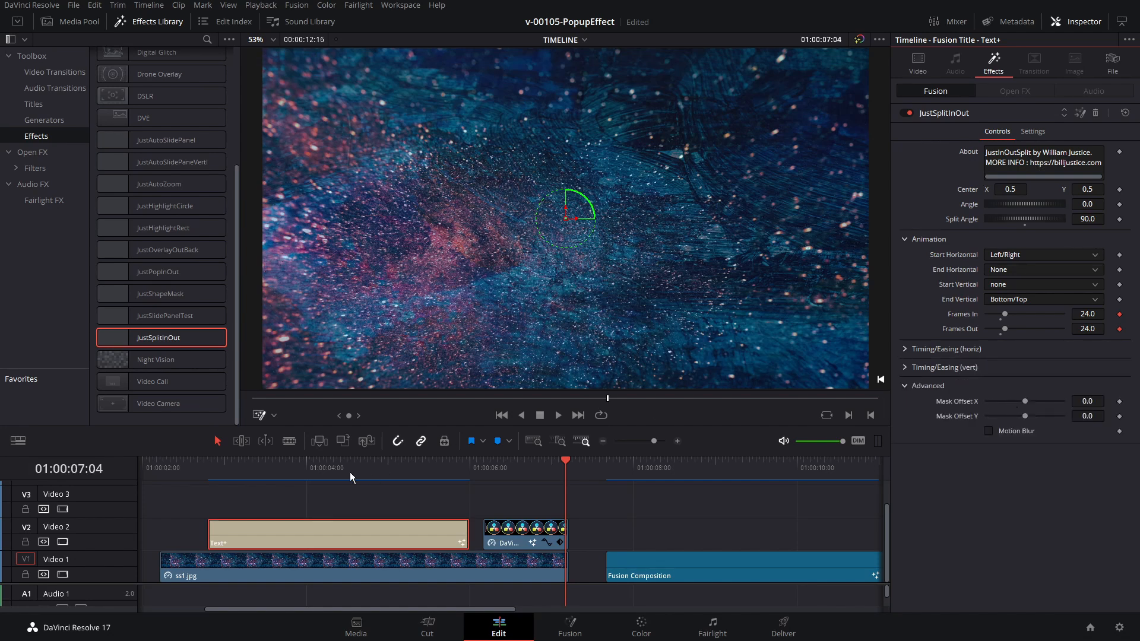
left_click(326, 469)
left_click(1023, 417)
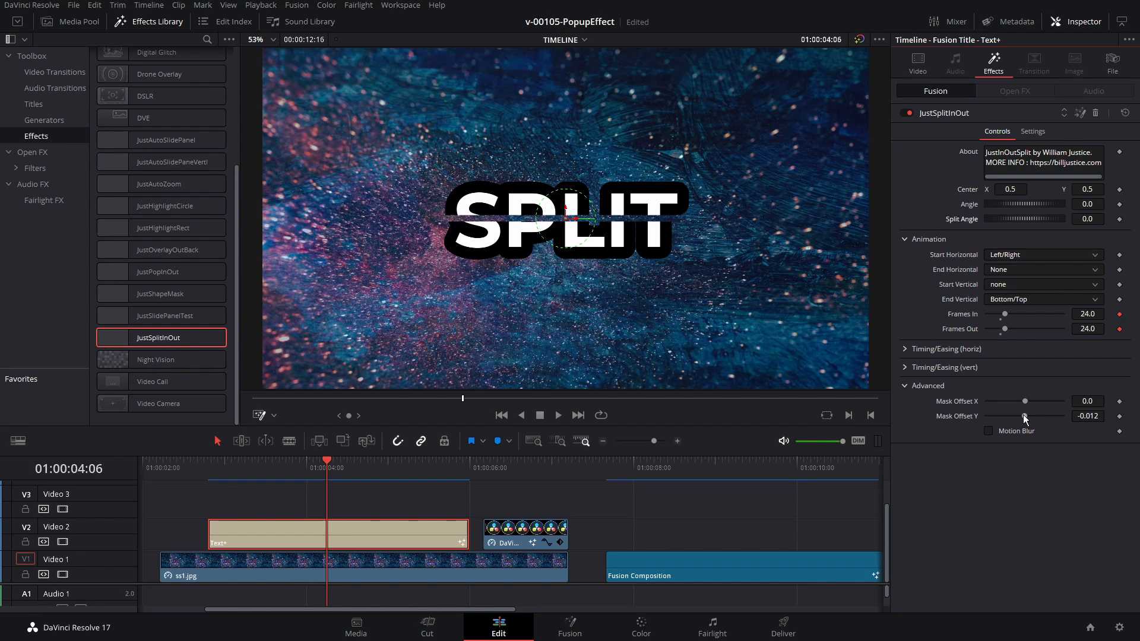
left_click_drag(1023, 417, 1023, 417)
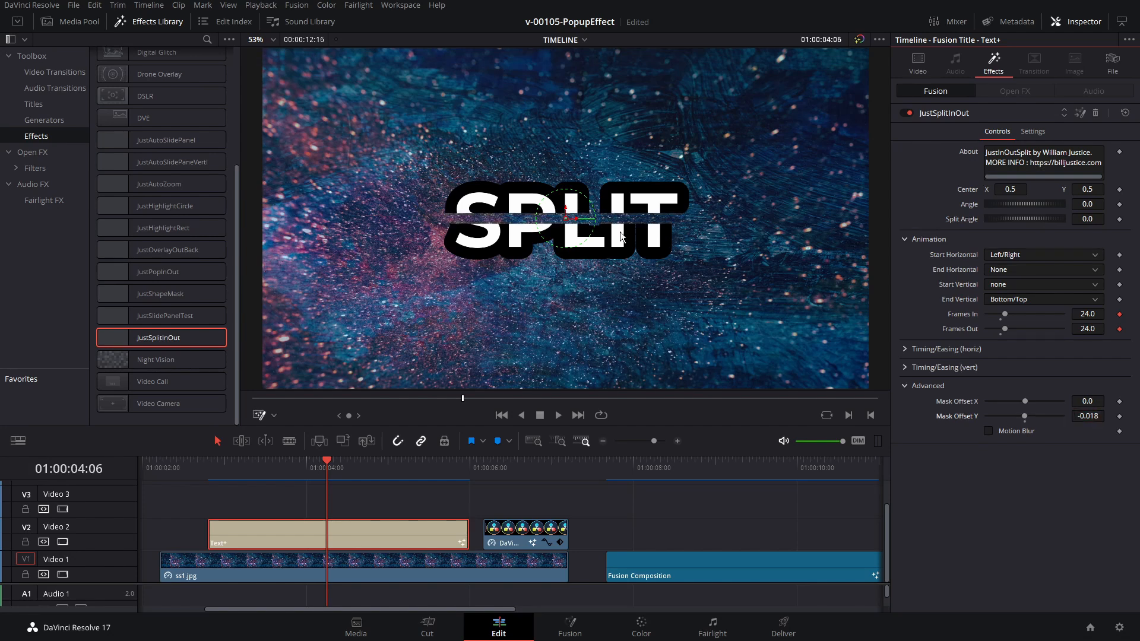
left_click(988, 430)
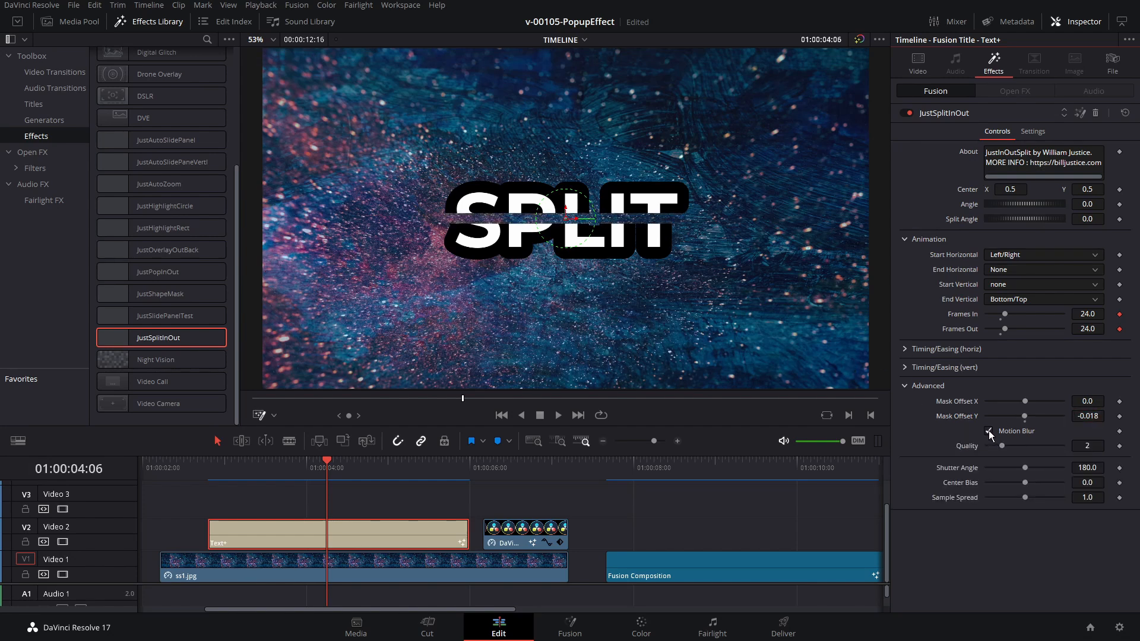
left_click(988, 431)
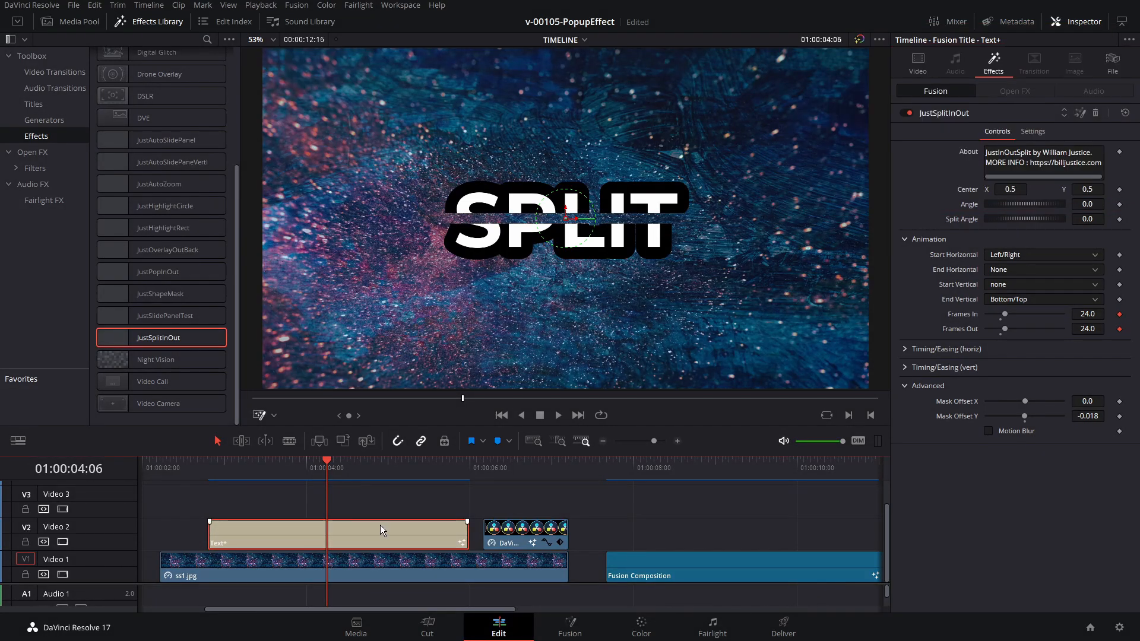
Delete the Text+ title, the DaVinci logo clip and the Fusion Composition from the timeline.
key("Delete")
left_click(526, 530)
key("Delete")
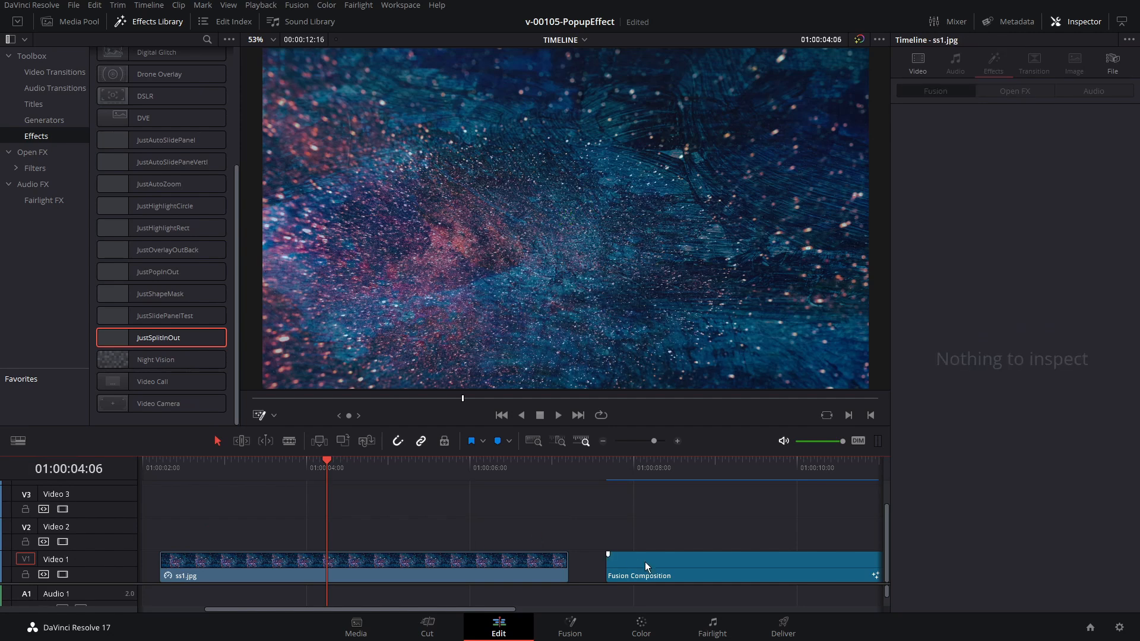
left_click(645, 561)
key("Delete")
Shorten and reposition the ss1.jpg clip on Video 1, with ss2.jpg placed directly after it.
left_click_drag(567, 564, 412, 564)
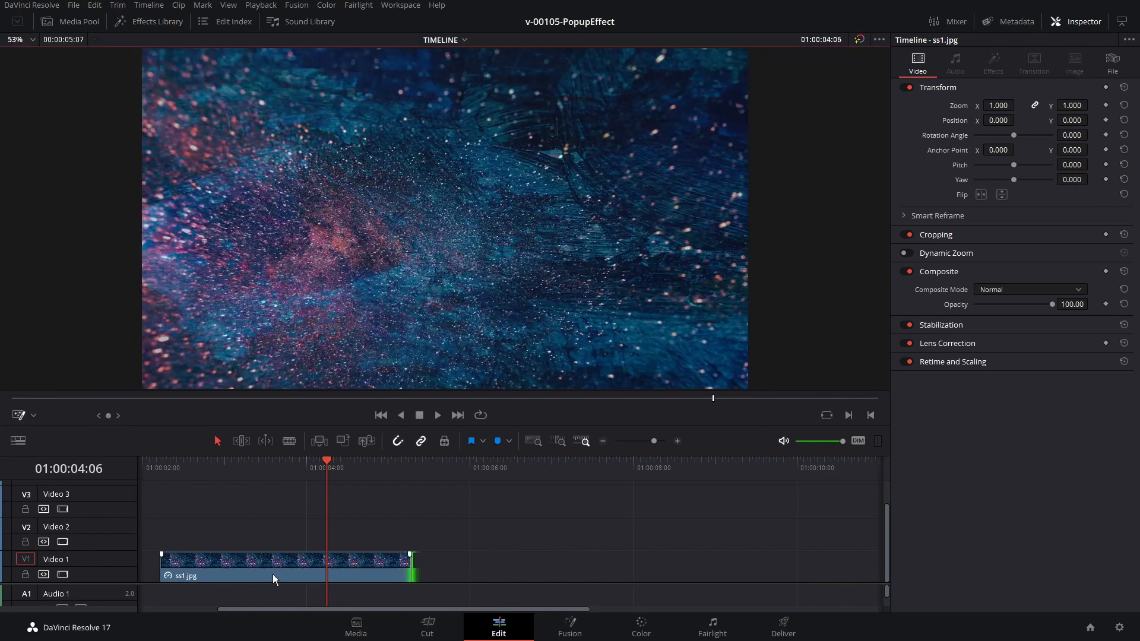
left_click_drag(263, 572, 368, 568)
left_click(73, 23)
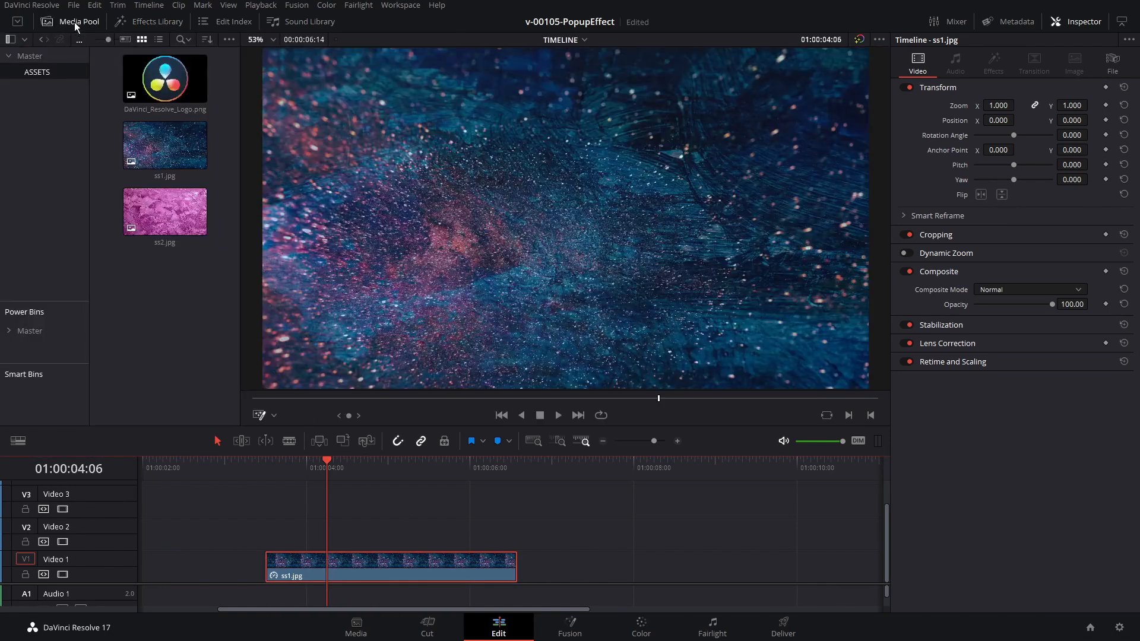
left_click_drag(537, 548, 503, 560)
mouse_move(444, 465)
left_mouse_down()
mouse_move(491, 466)
mouse_move(452, 465)
left_mouse_up()
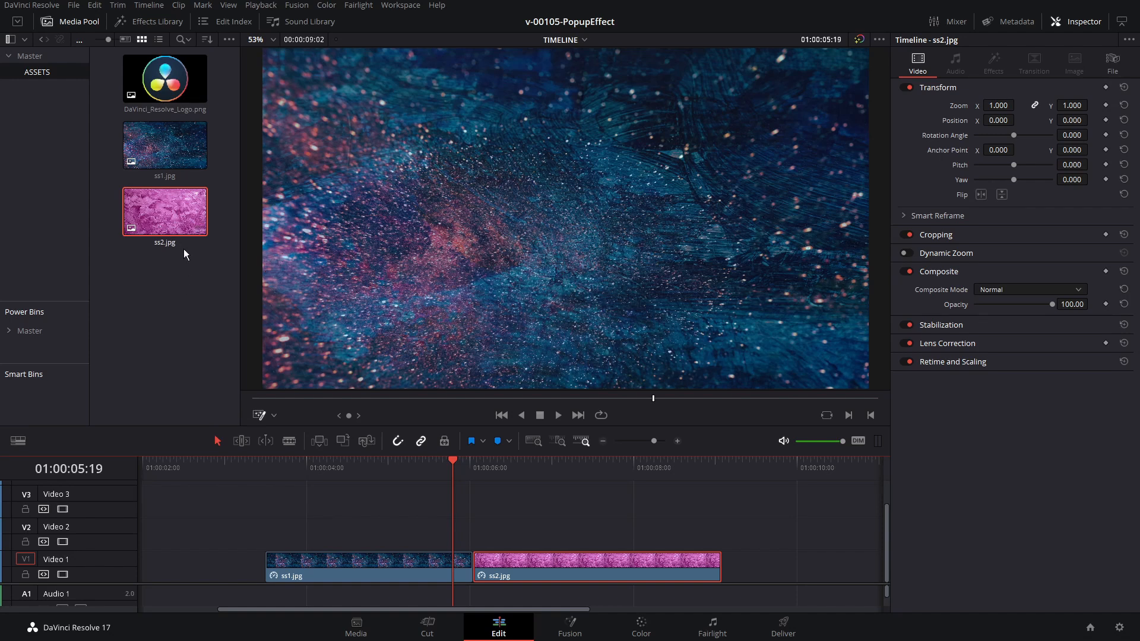
Apply the JustPageFlip video transition to the cut between ss1.jpg and ss2.jpg.
left_click(163, 23)
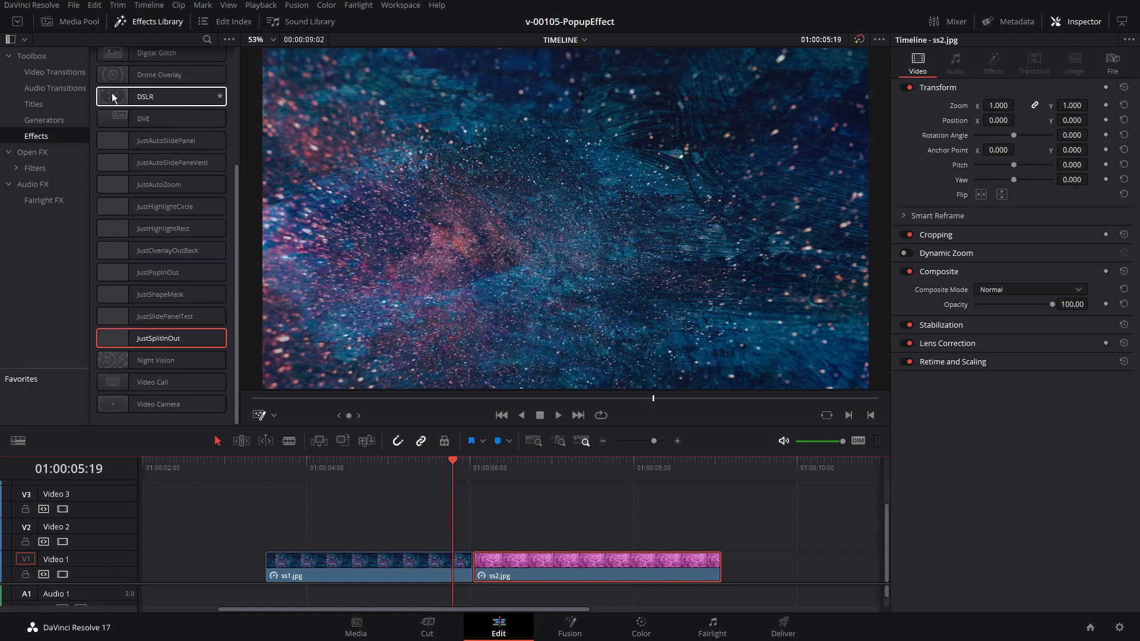
left_click(55, 71)
scroll(237, 113, "down", 15)
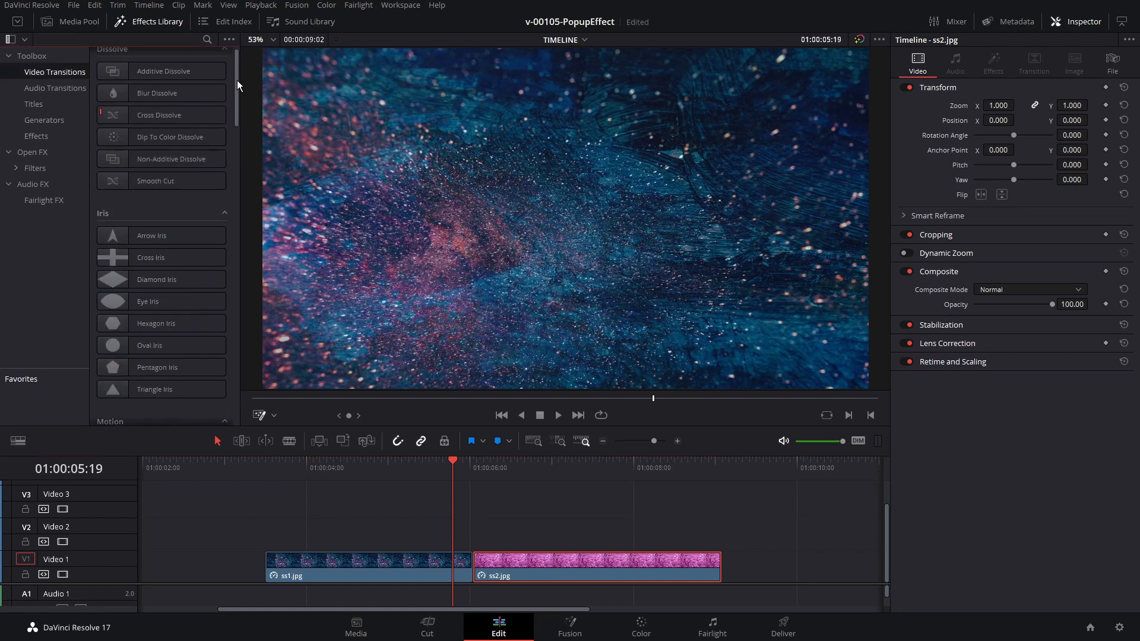
left_click_drag(239, 273, 236, 299)
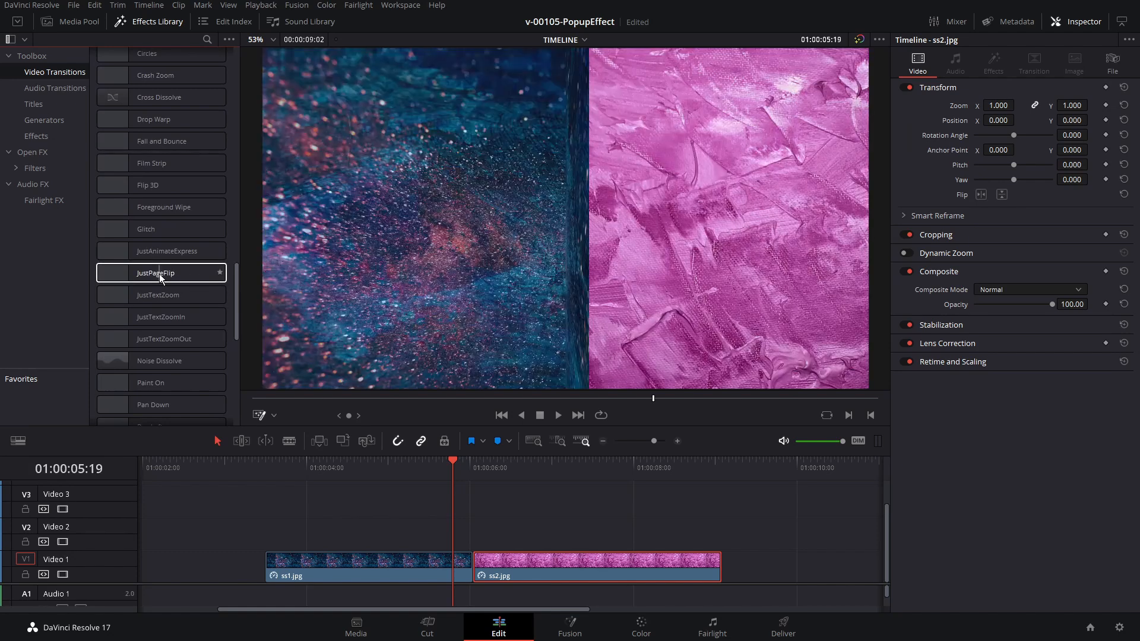
left_click_drag(159, 273, 473, 569)
Play back the page flip between the two clips twice to check the transition.
left_click(418, 469)
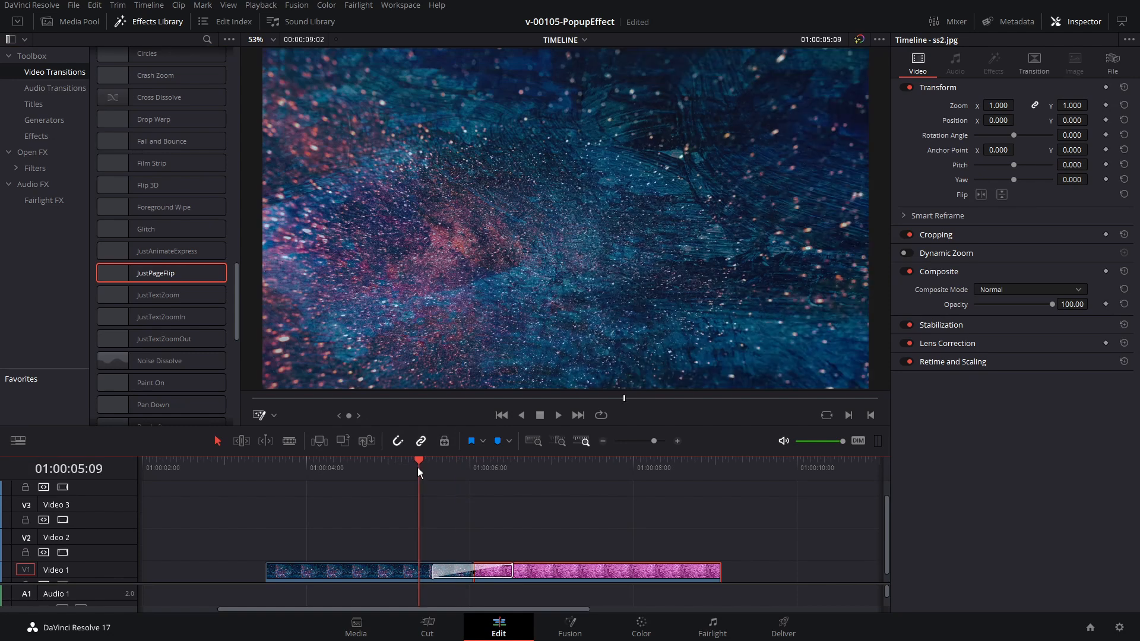
key("space")
key("space")
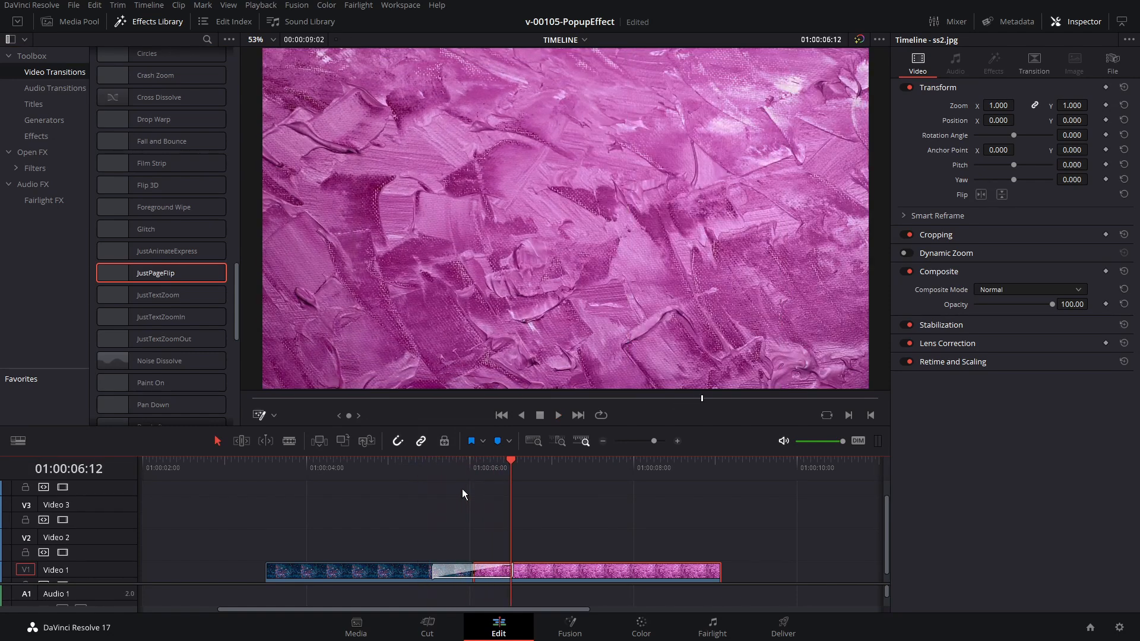
left_click(440, 468)
key("space")
key("space")
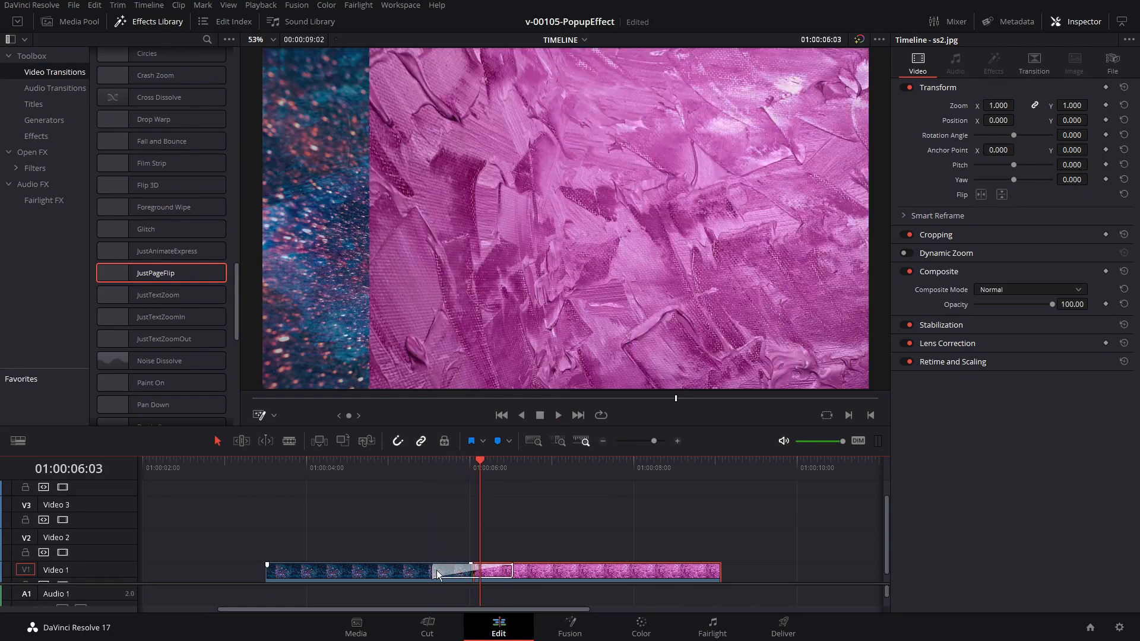
Shorten the JustPageFlip transition to 16 frames and replay it to check the faster flip.
left_click_drag(434, 571, 447, 571)
left_click(443, 466)
key("space")
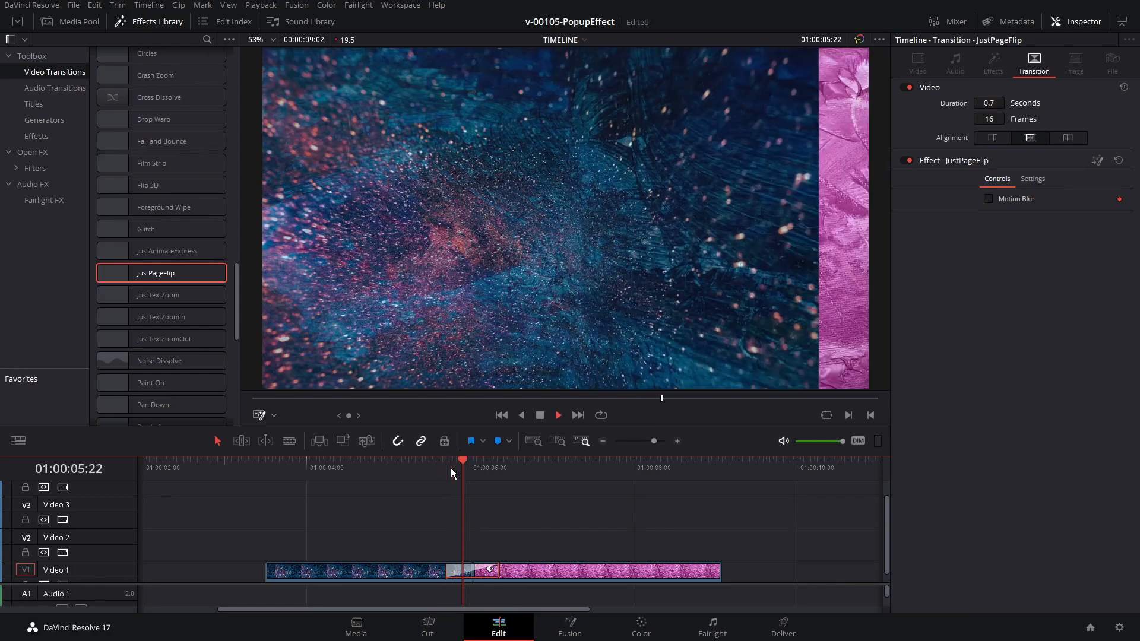
left_click(451, 468)
key("space")
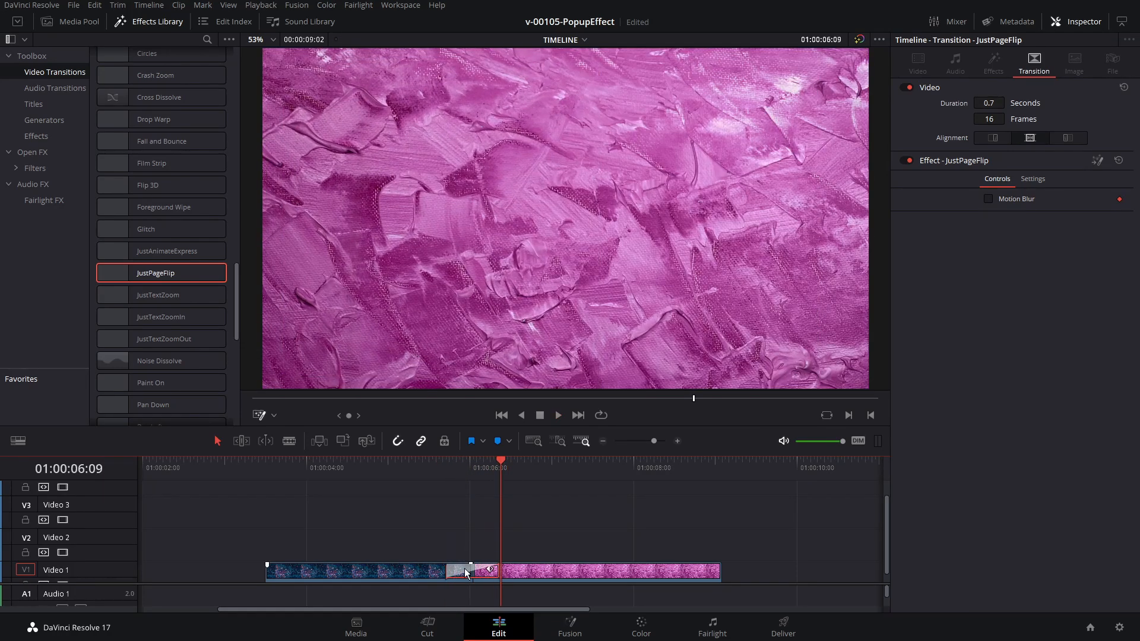
Enable Motion Blur on the JustPageFlip transition and play it back to check the blurred flip.
left_click(988, 200)
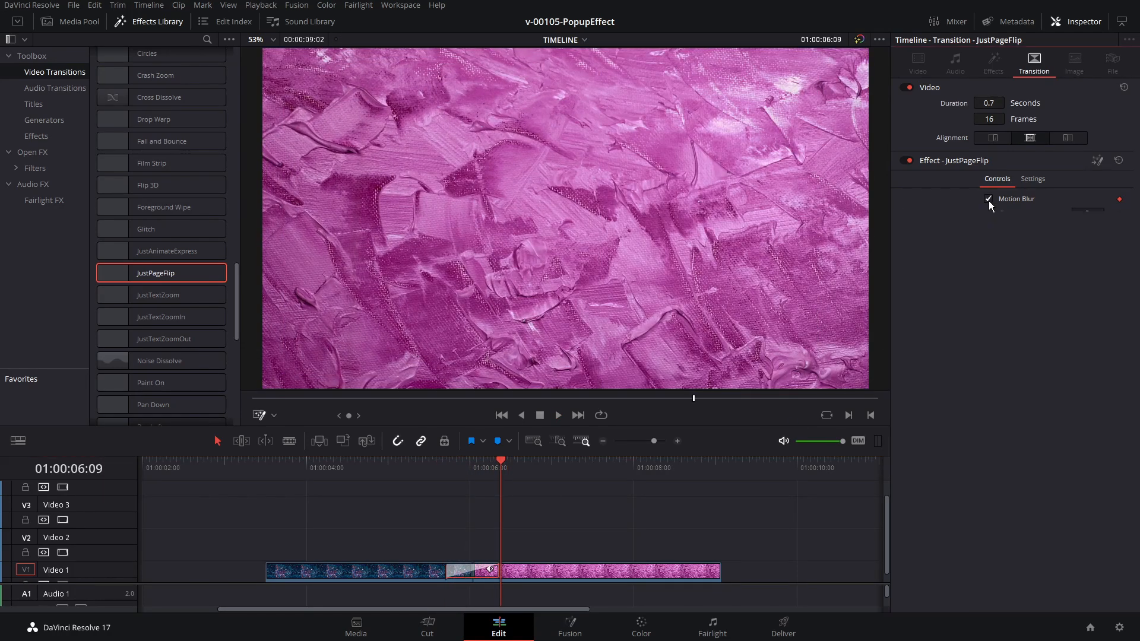
left_click(446, 467)
key("space")
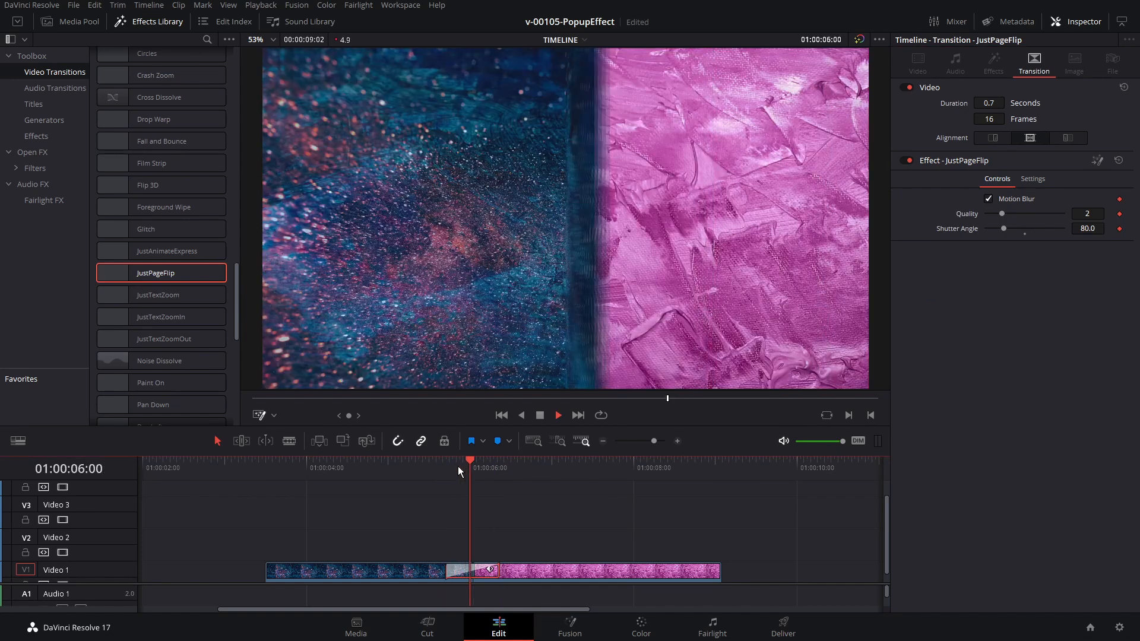
left_click(445, 466)
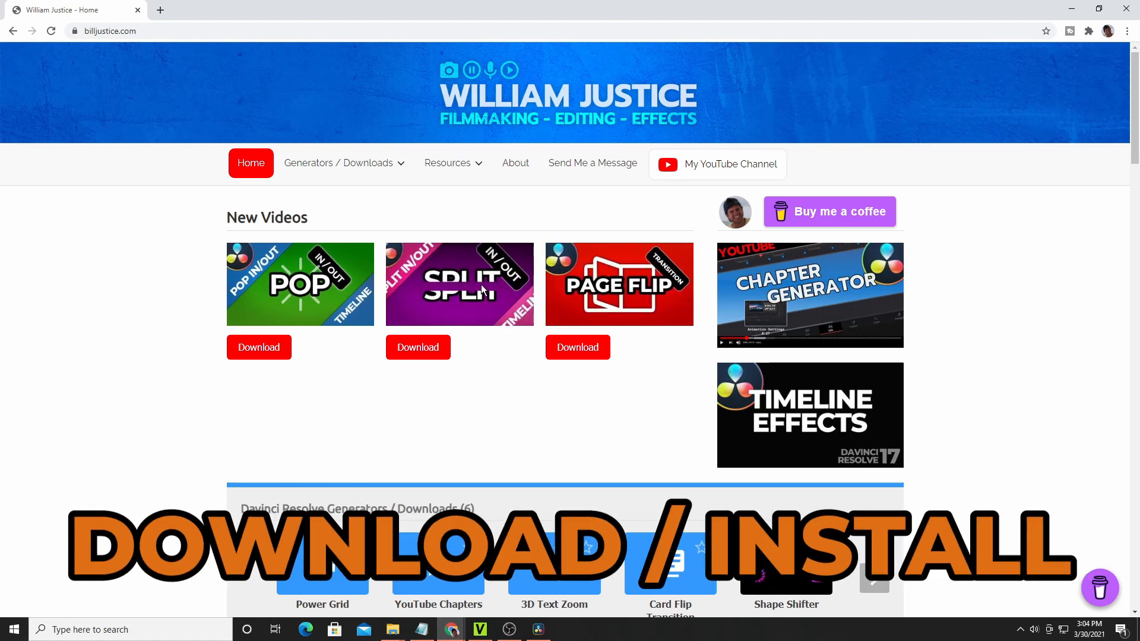
Switch to the browser, open the Timeline Effects page on billjustice.com and go down to the Timeline Transitions downloads.
left_click(824, 414)
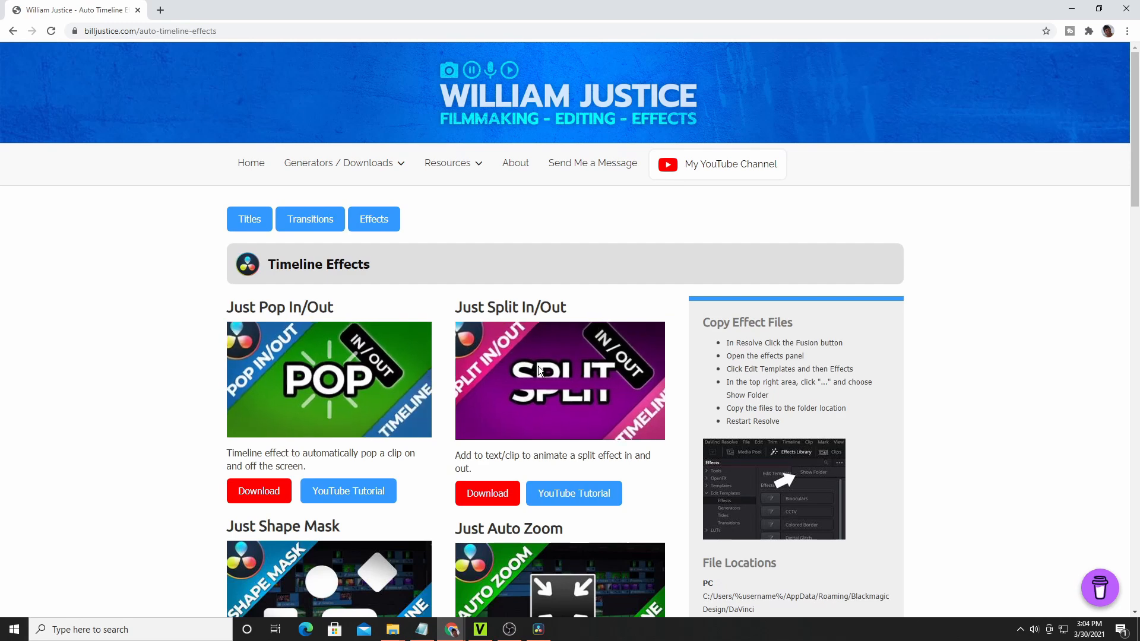
scroll(628, 339, "down", 13)
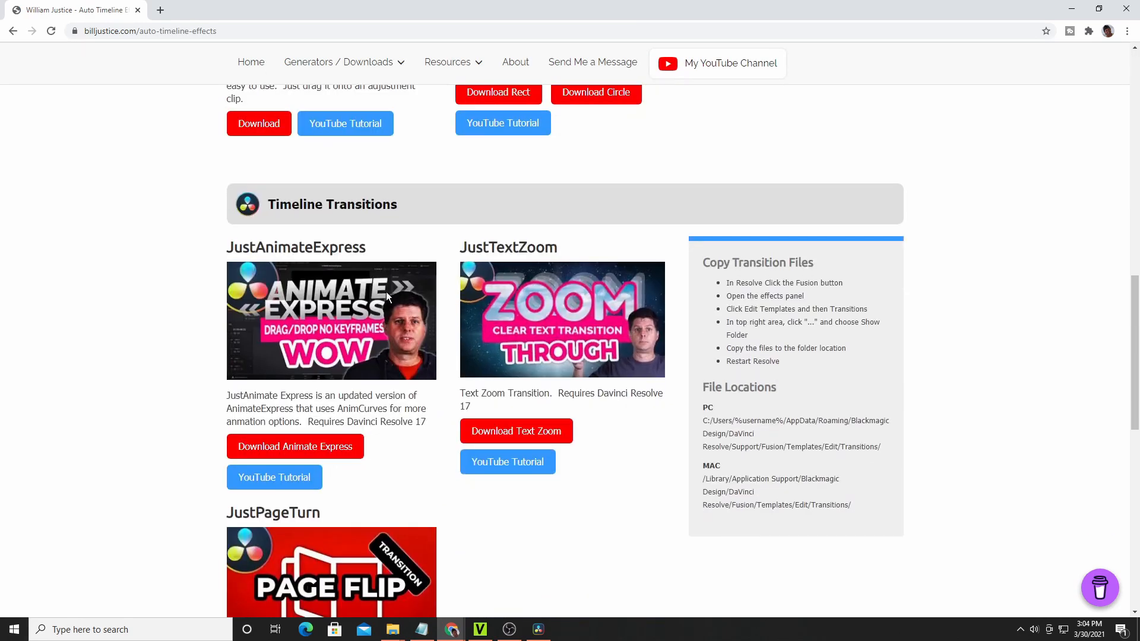
Check the JustPageTurn download entry, and open the JustTimingCurves page under Resources to review its installation and parameter notes.
scroll(345, 218, "down", 4)
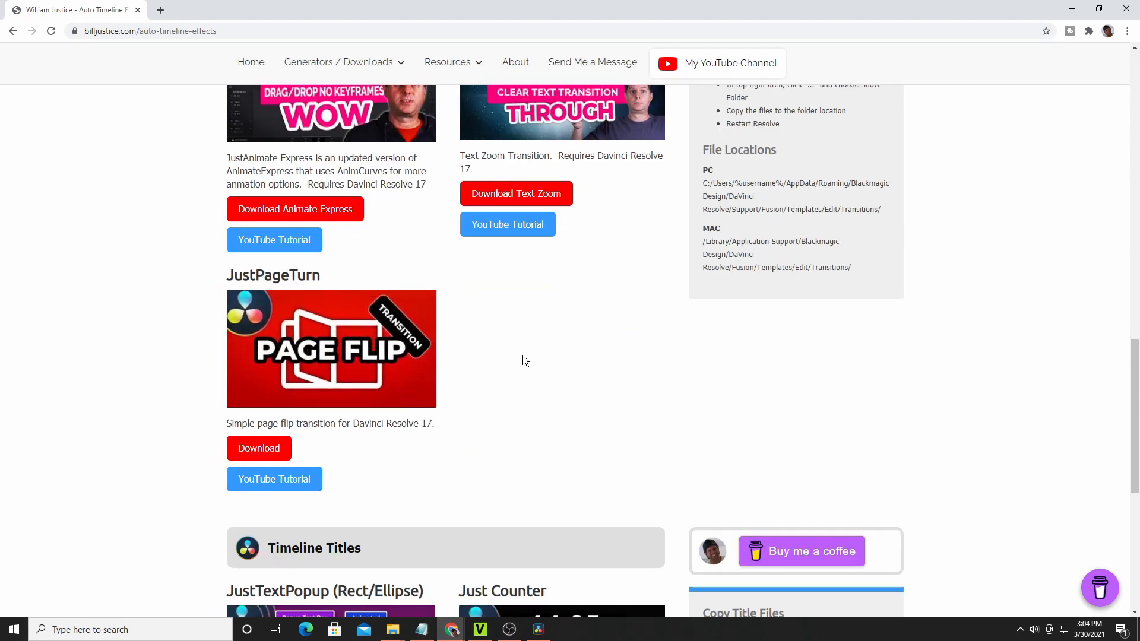
scroll(522, 356, "up", 18)
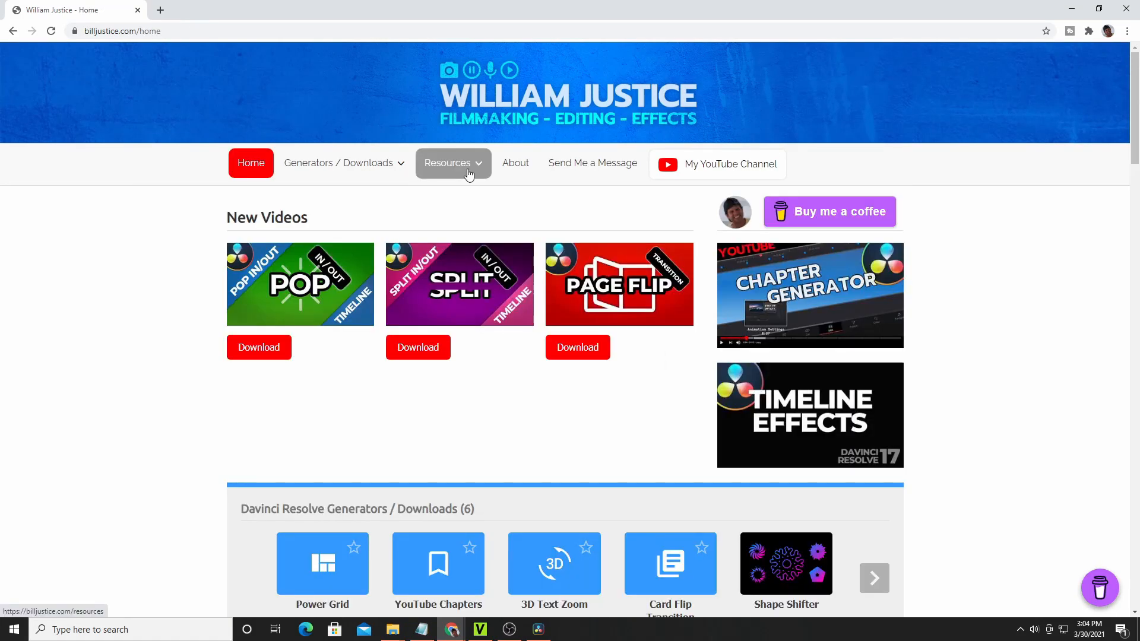
mouse_move(469, 173)
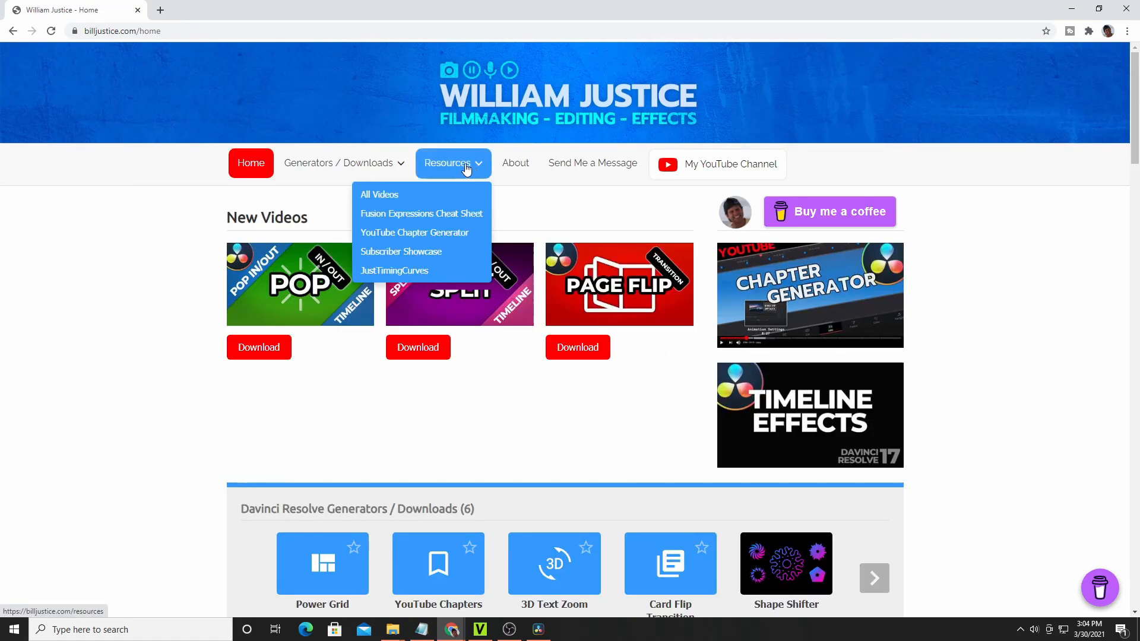
left_click(399, 272)
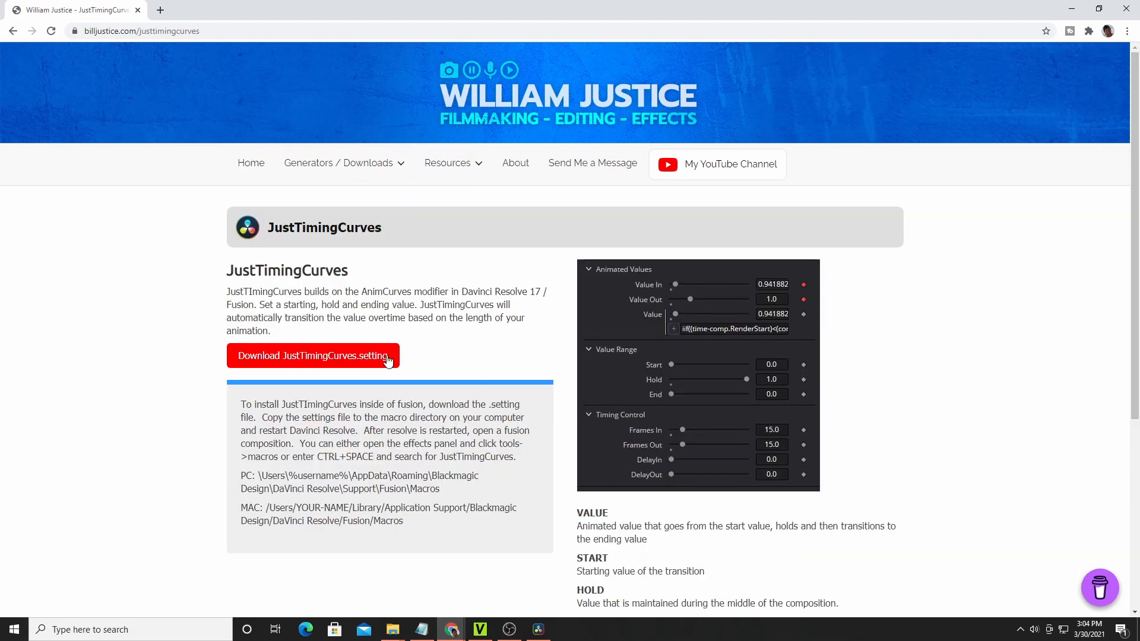
scroll(482, 364, "down", 4)
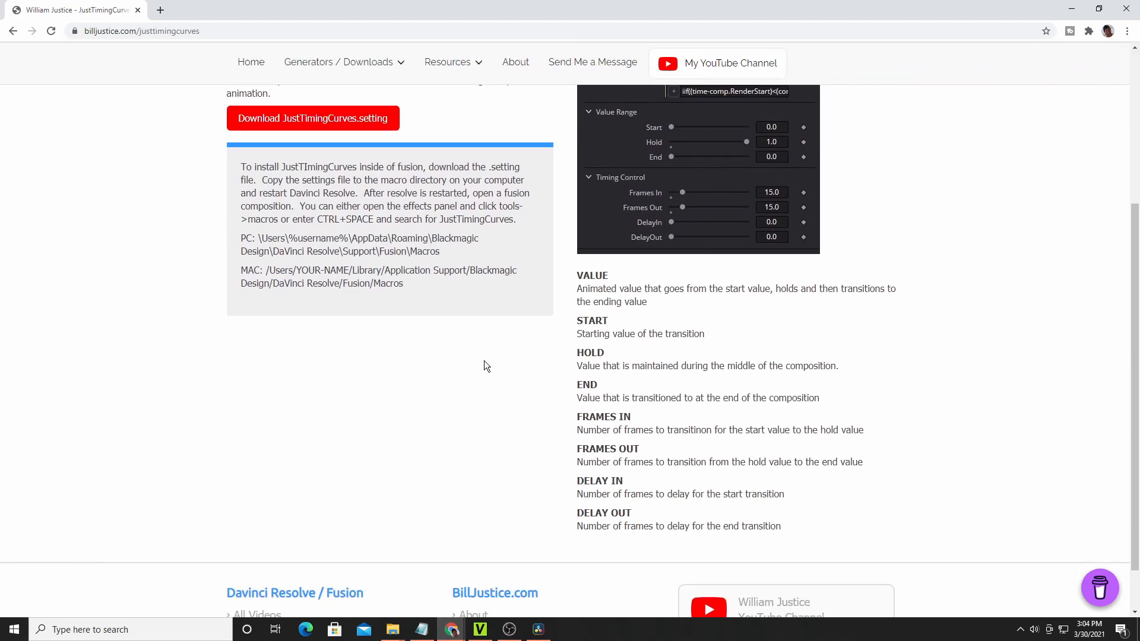
scroll(483, 361, "up", 4)
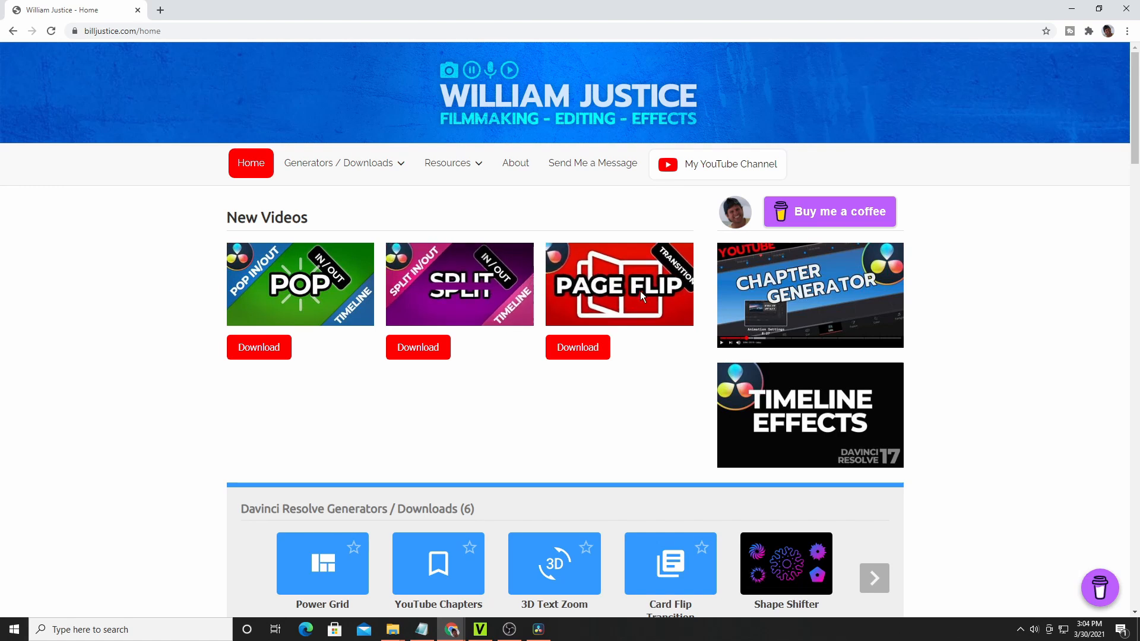
Download the Pop In/Out effect from the home page, and switch to DaVinci Resolve to open the first timeline clip in Fusion.
left_click(267, 355)
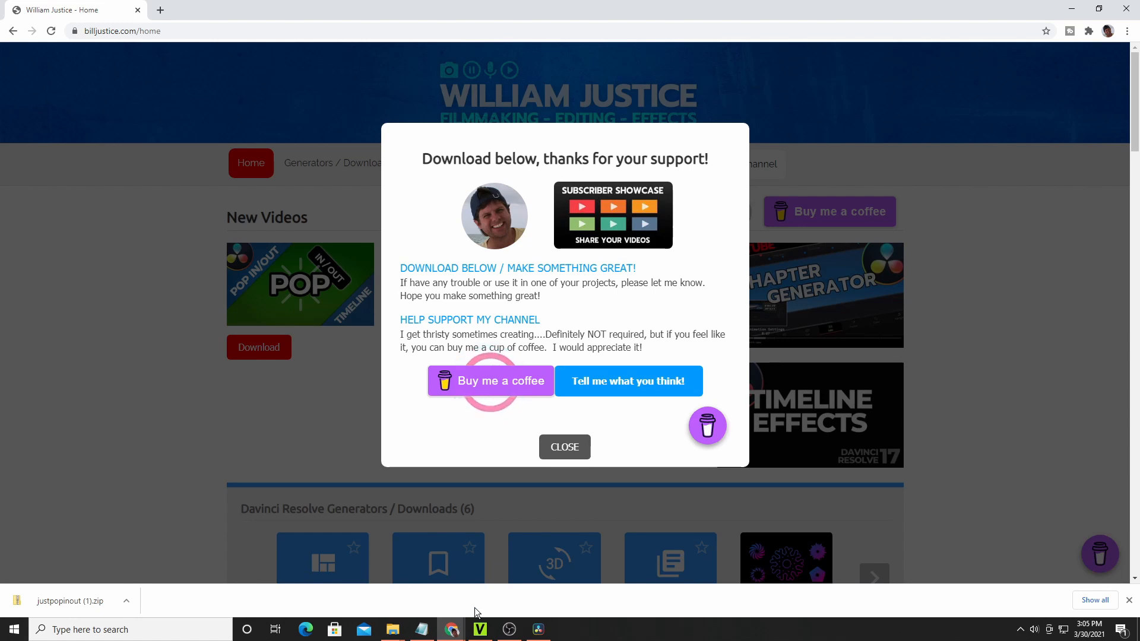
left_click(538, 628)
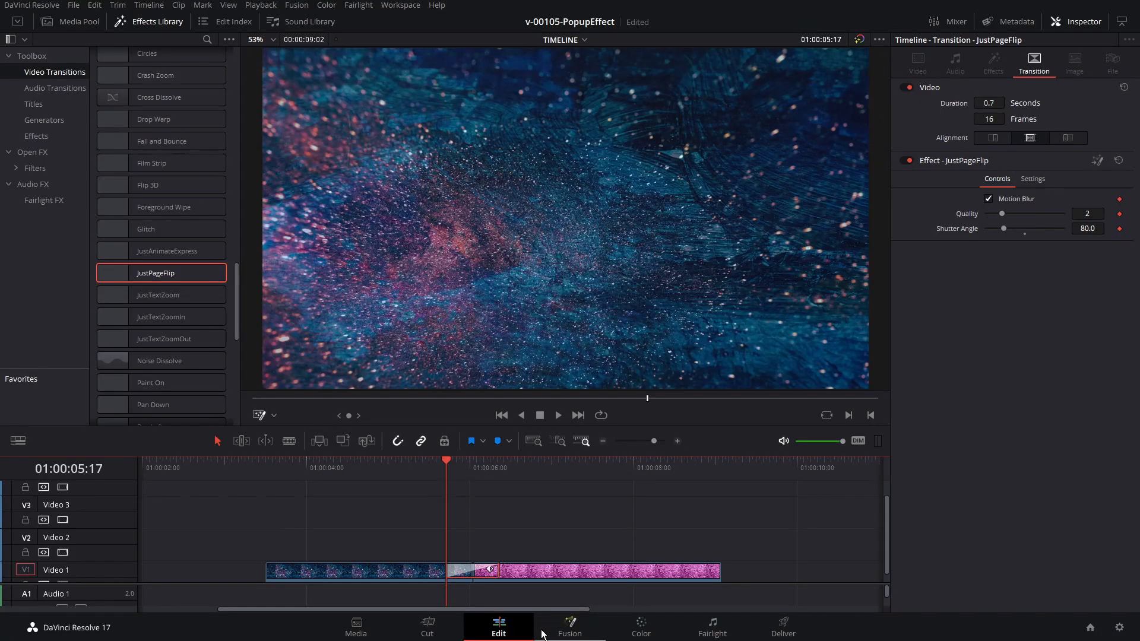
left_click(365, 470)
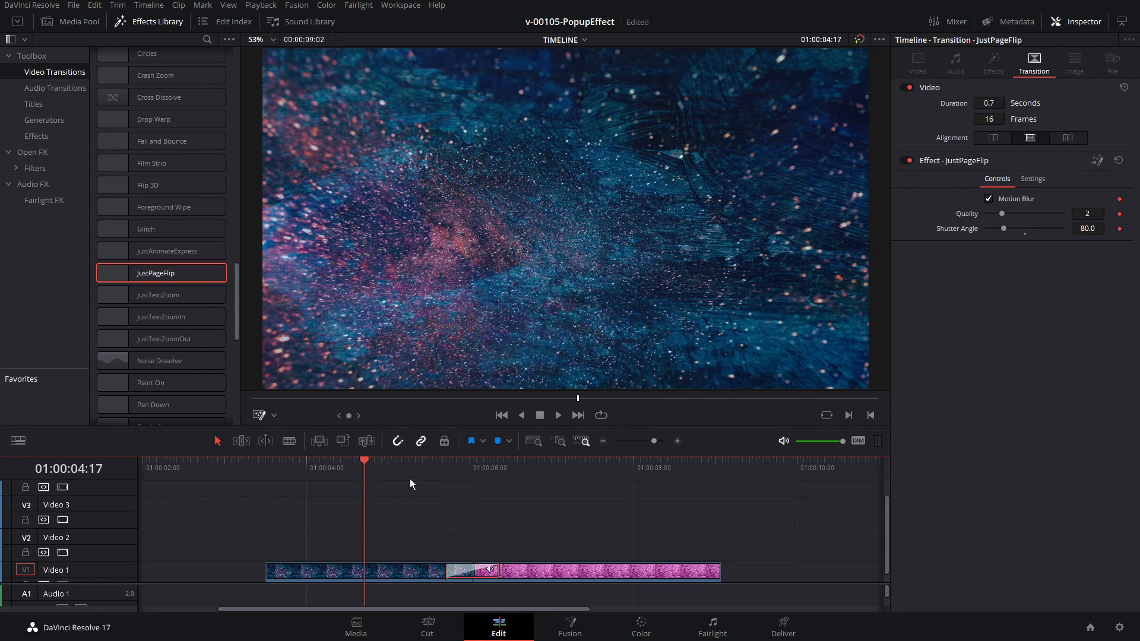
left_click(585, 627)
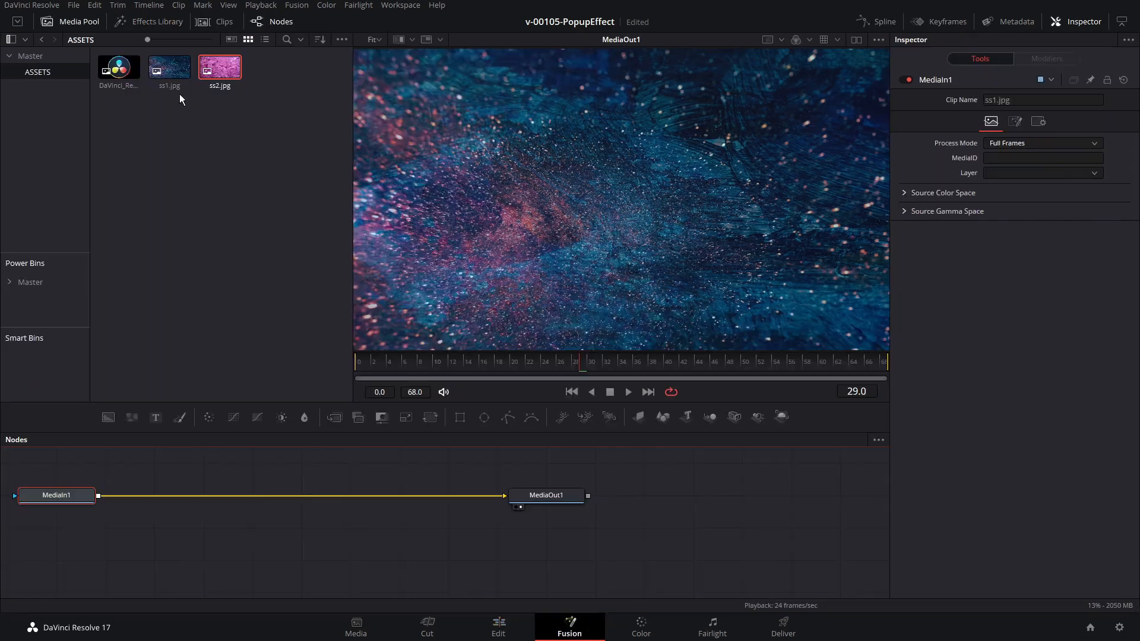
Display the Effects category of the Edit Templates in the Effects Library and show its folder in File Explorer.
left_click(94, 24)
left_click(155, 24)
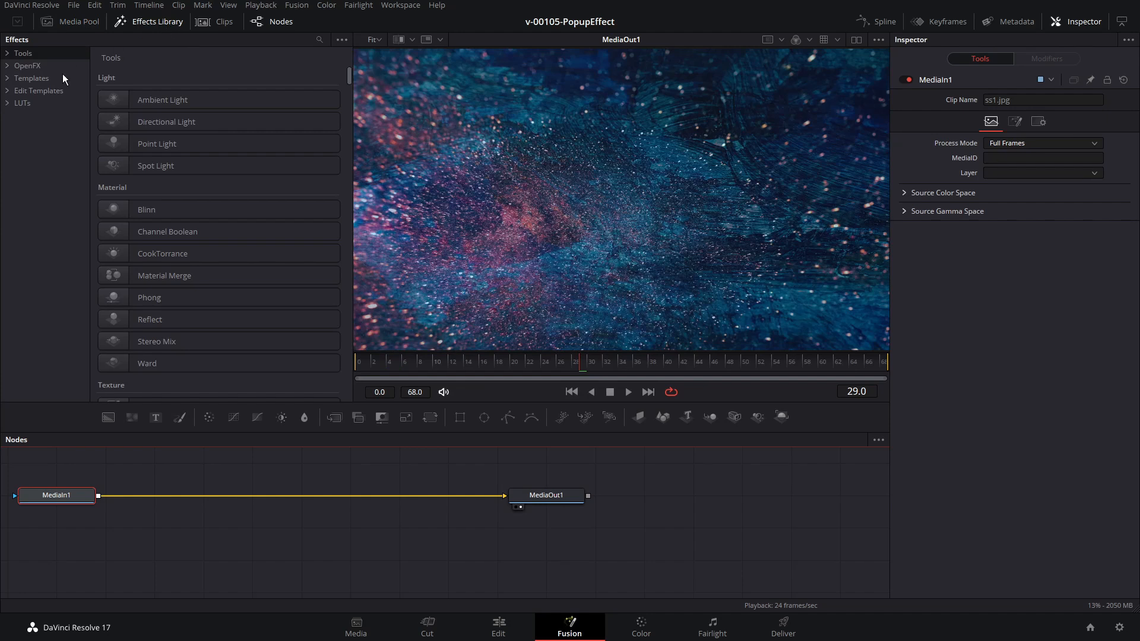
left_click(33, 92)
left_click(44, 92)
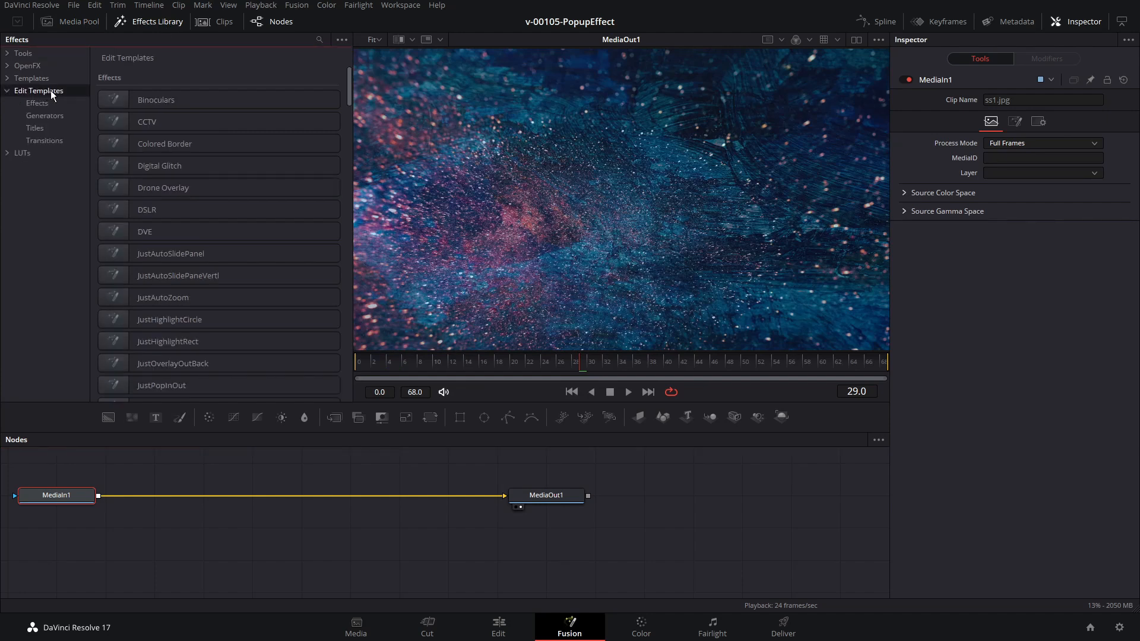
left_click(39, 104)
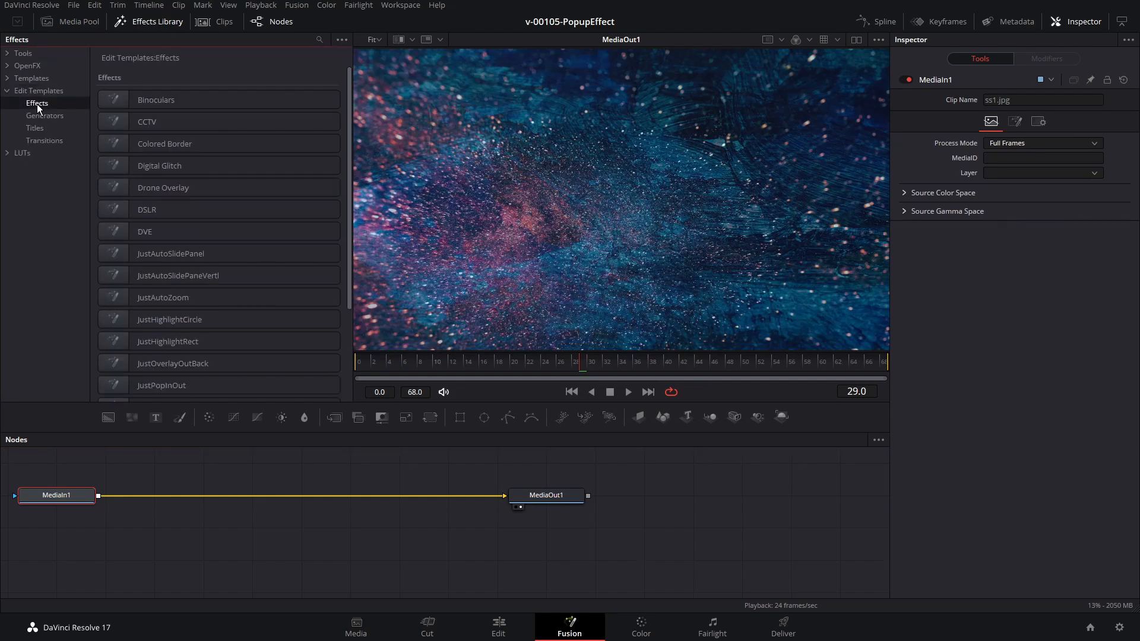
left_click(341, 40)
left_click(317, 55)
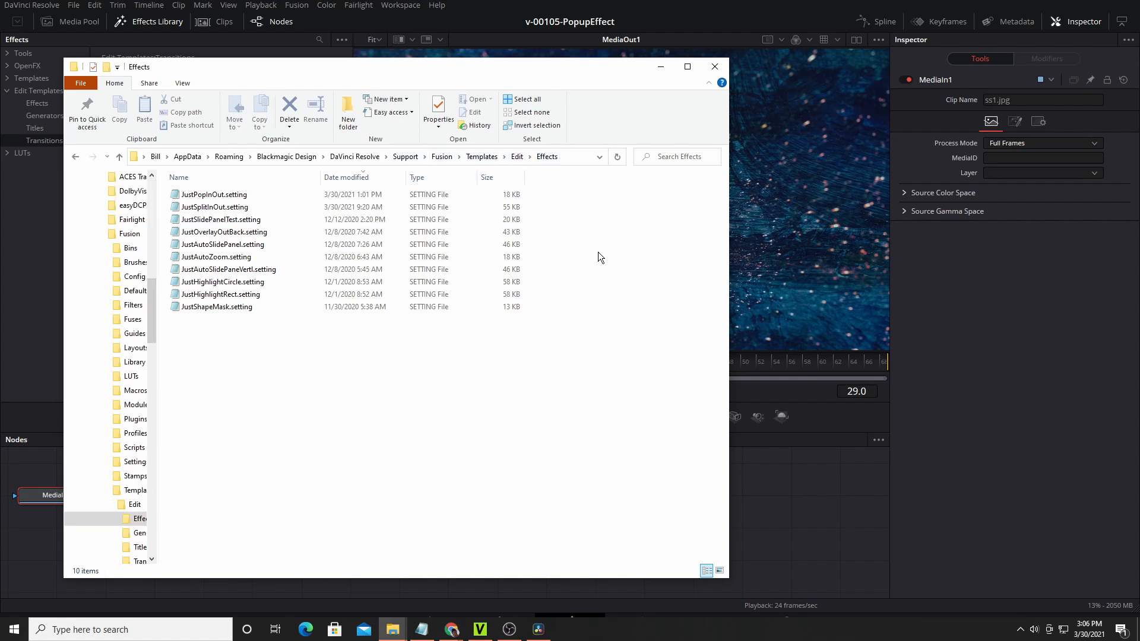
Go up to the Edit templates folder, view the setting files in its Transitions subfolder, and close File Explorer.
left_click(521, 157)
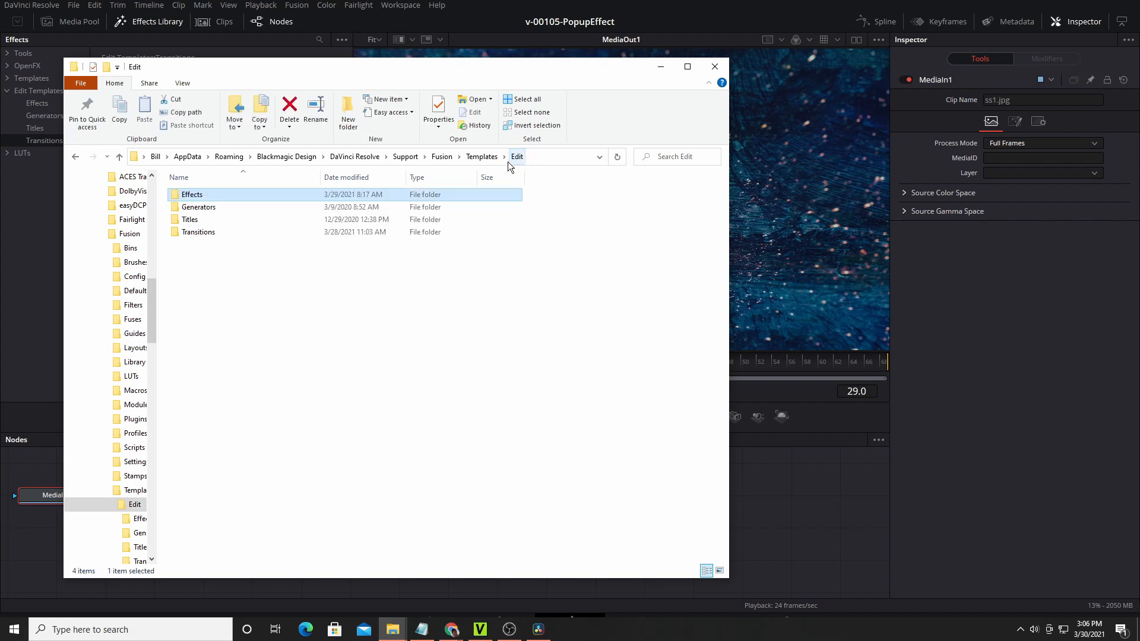
double_click(216, 230)
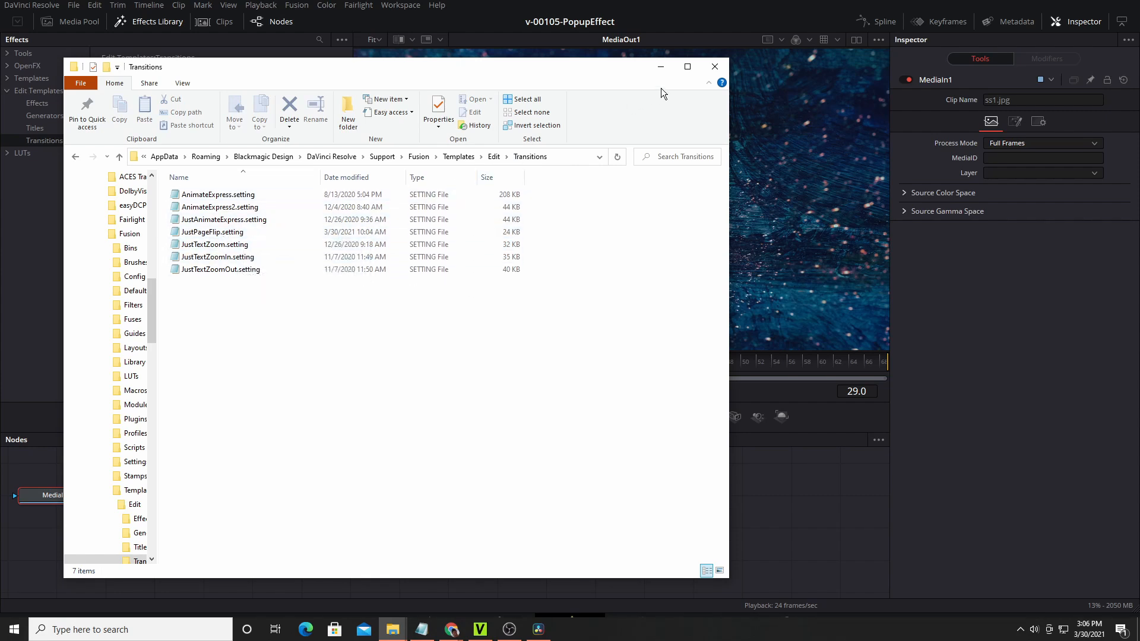
left_click(712, 67)
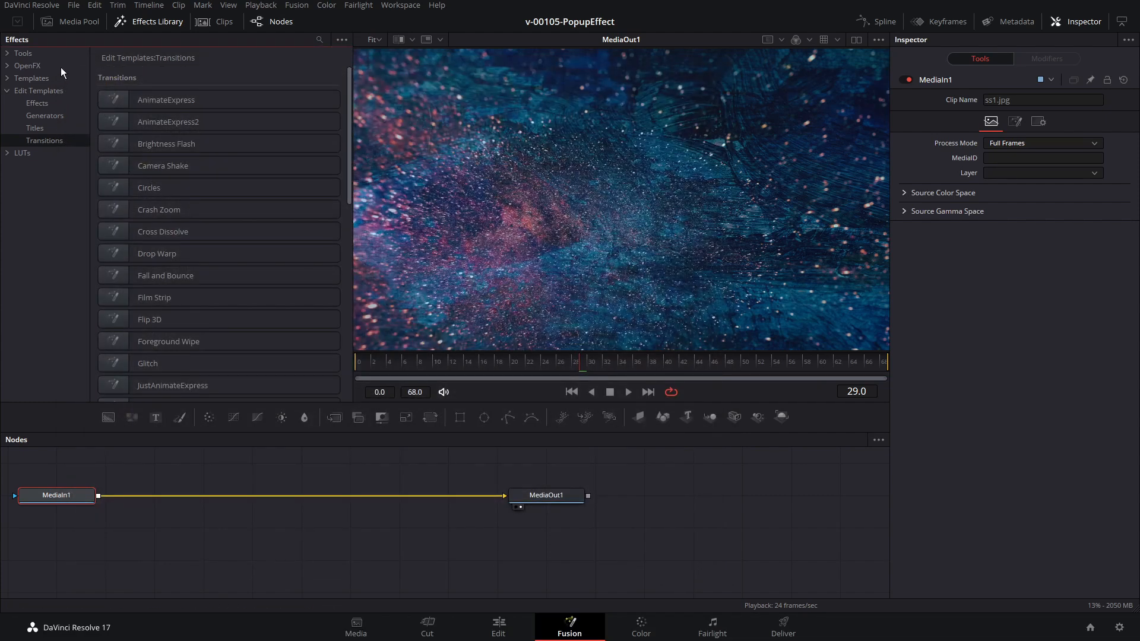
Return to the Edit page and list the installed effects in the Effects Library.
left_click(498, 630)
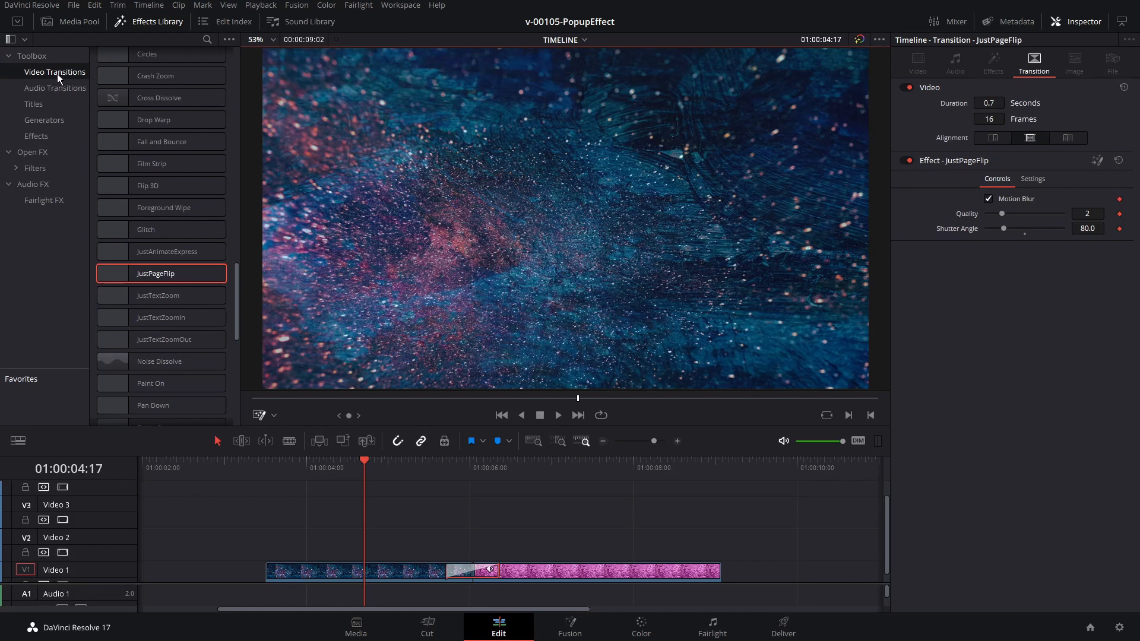
left_click(37, 136)
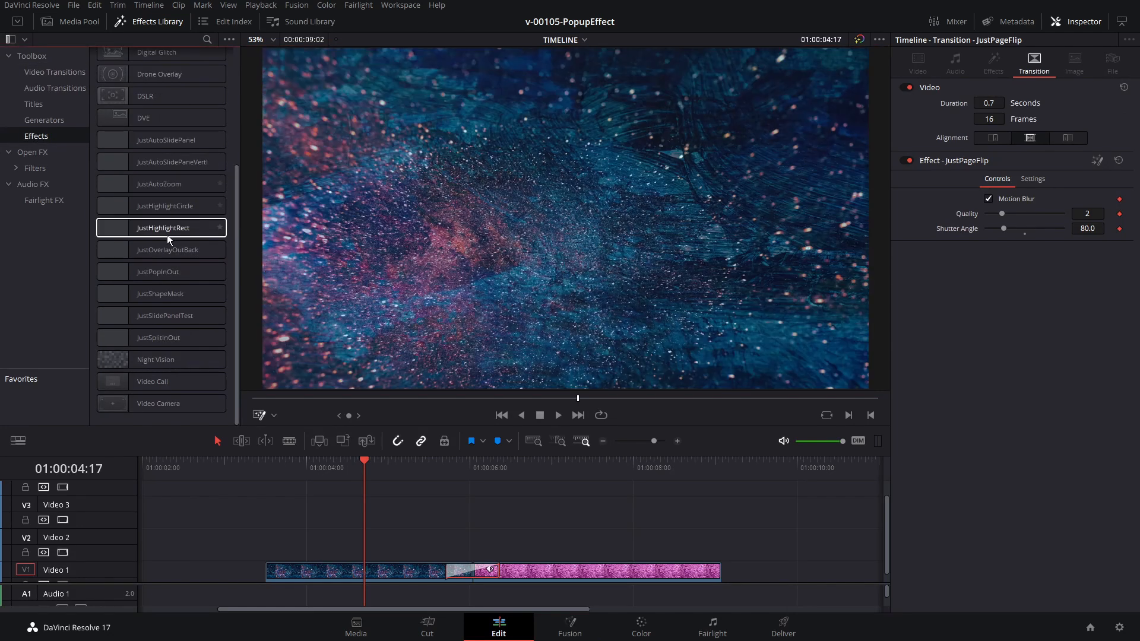